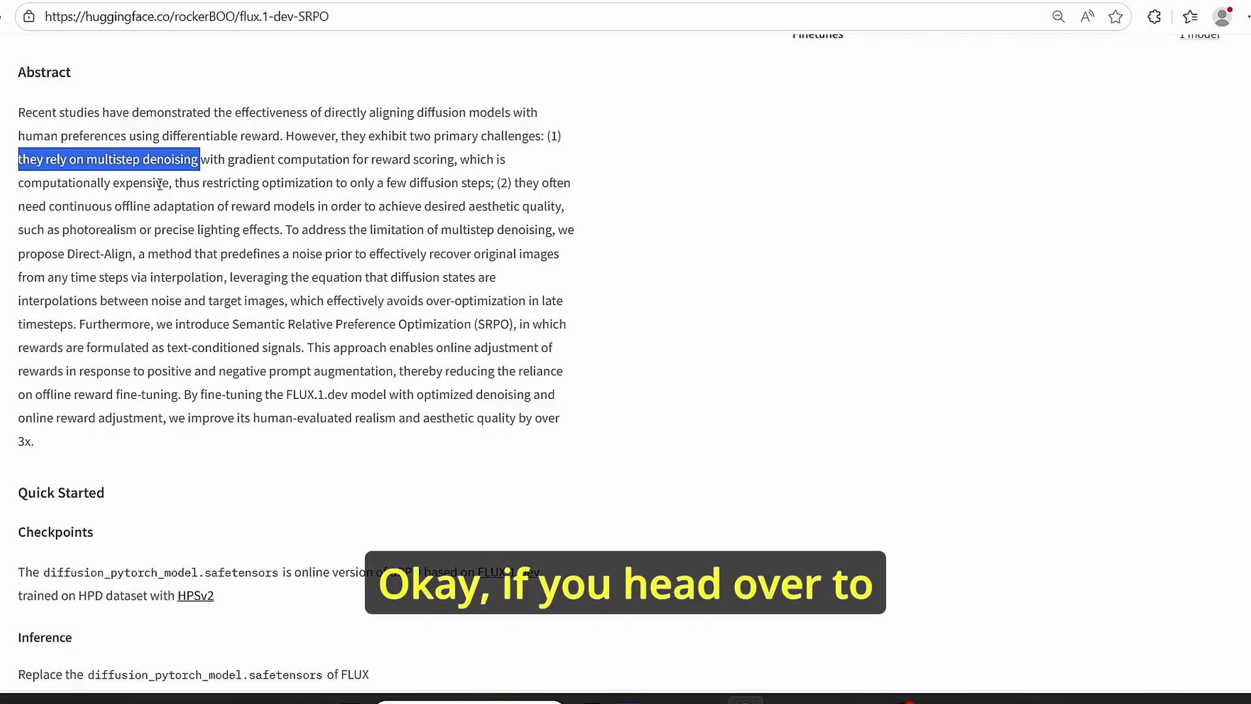
Step: Read the abstract on the flux.1-dev-SRPO model card on Hugging Face and show the repository's file list
{"action": "scroll", "coordinate": [160, 185], "scroll_direction": "up", "scroll_amount": 2}
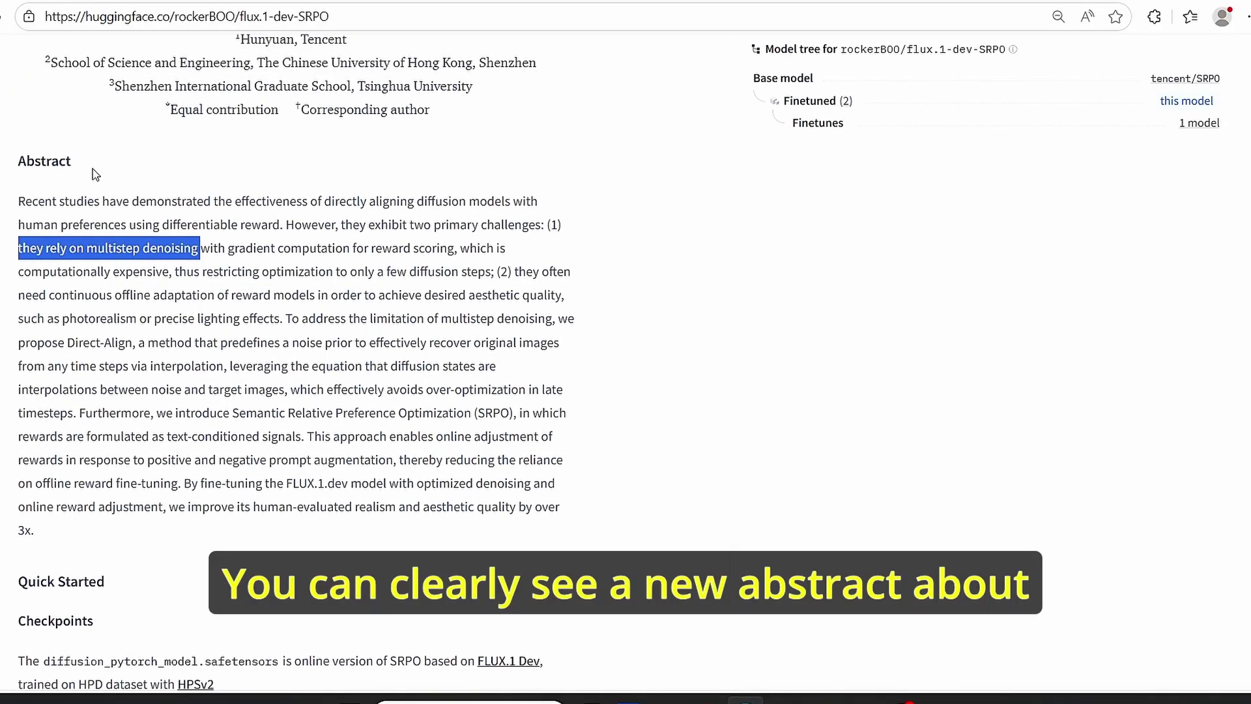
{"action": "scroll", "coordinate": [304, 187], "scroll_direction": "up", "scroll_amount": 4}
{"action": "scroll", "coordinate": [354, 259], "scroll_direction": "down", "scroll_amount": 3}
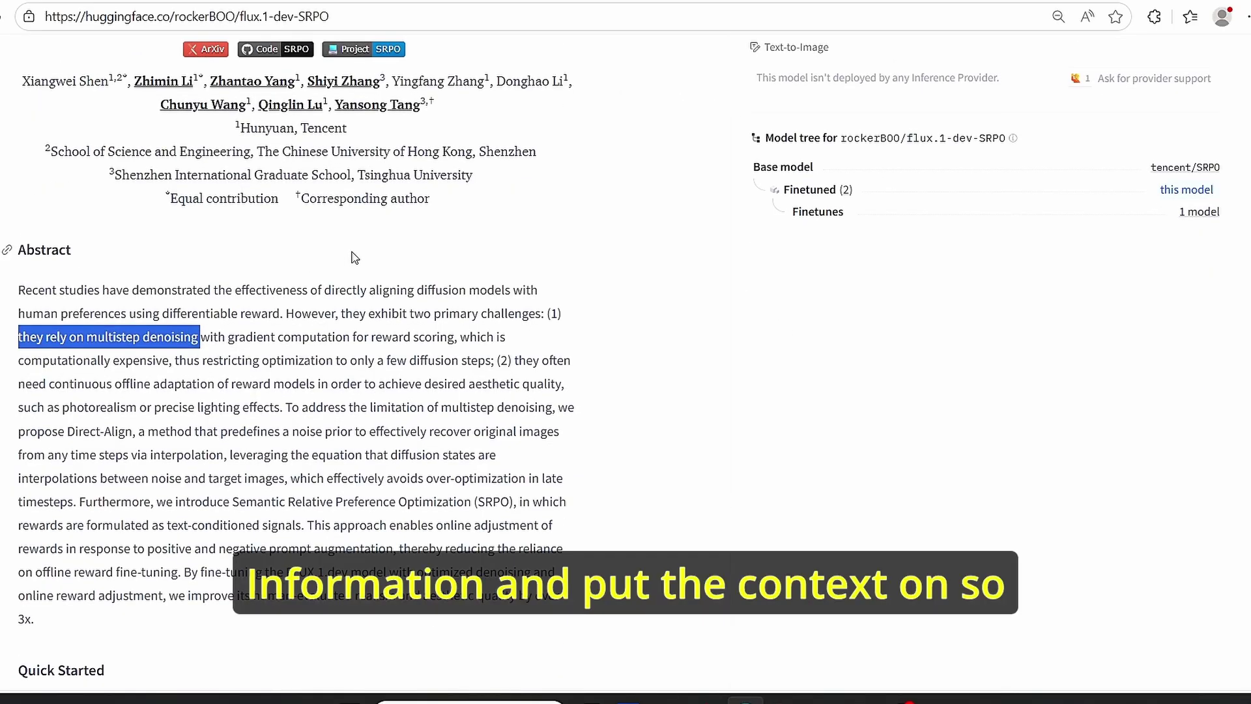
{"action": "scroll", "coordinate": [353, 259], "scroll_direction": "down", "scroll_amount": 2}
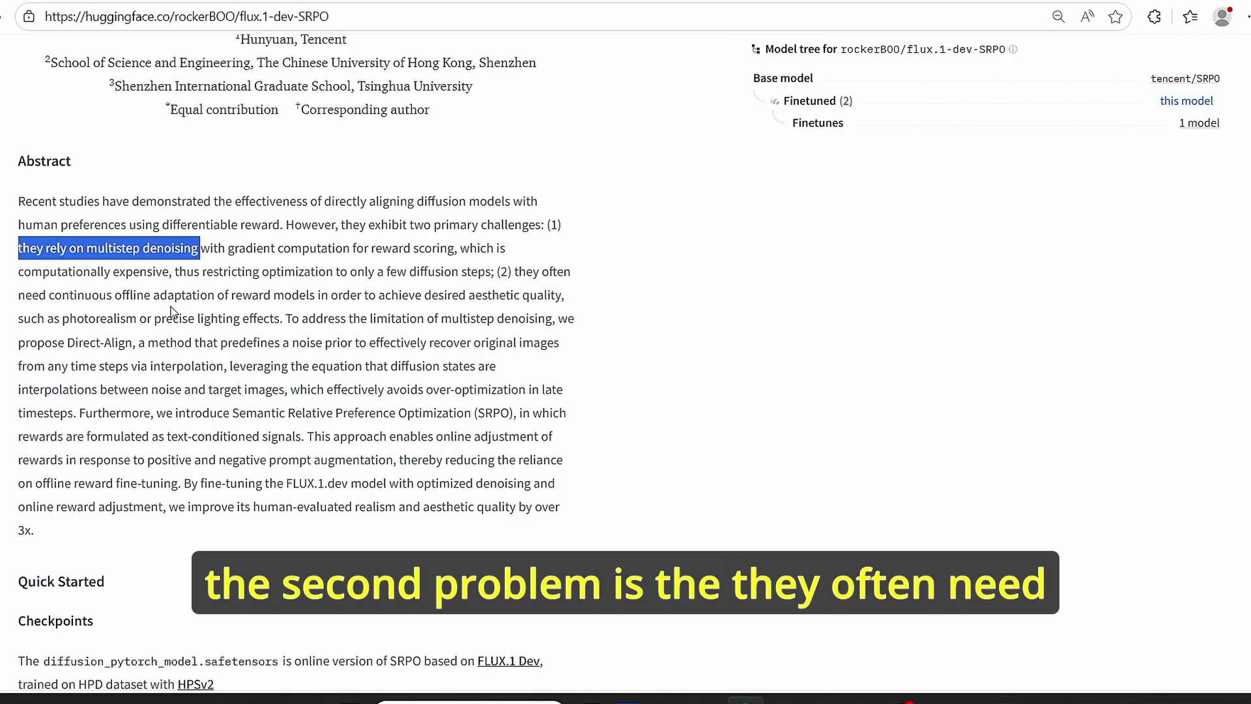
{"action": "left_click", "coordinate": [576, 271]}
{"action": "scroll", "coordinate": [593, 324], "scroll_direction": "down", "scroll_amount": 1}
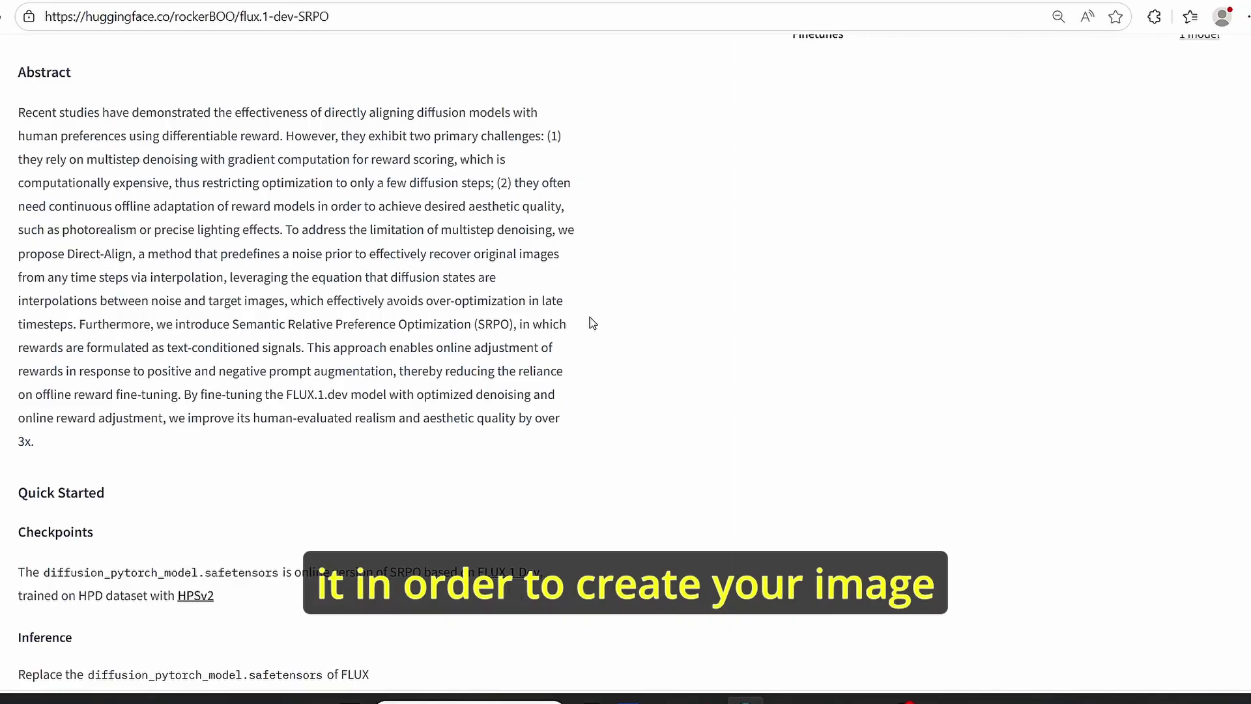
{"action": "scroll", "coordinate": [591, 332], "scroll_direction": "up", "scroll_amount": 8}
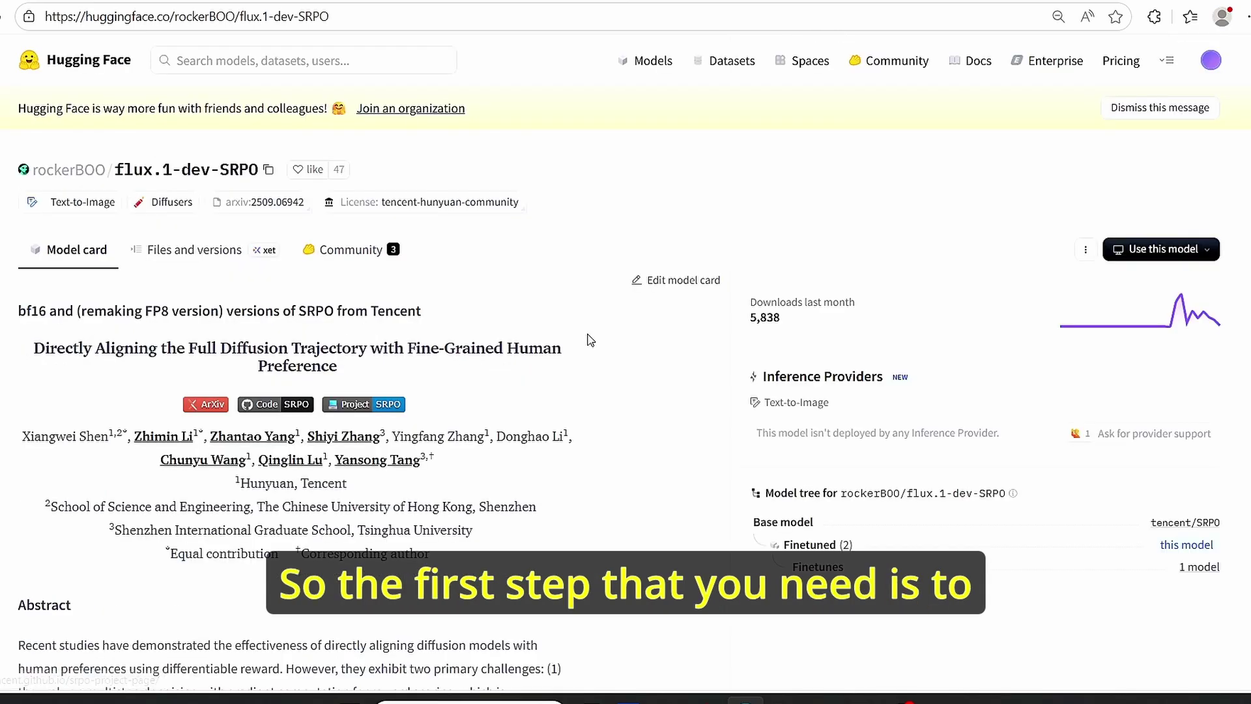
{"action": "left_click", "coordinate": [222, 255]}
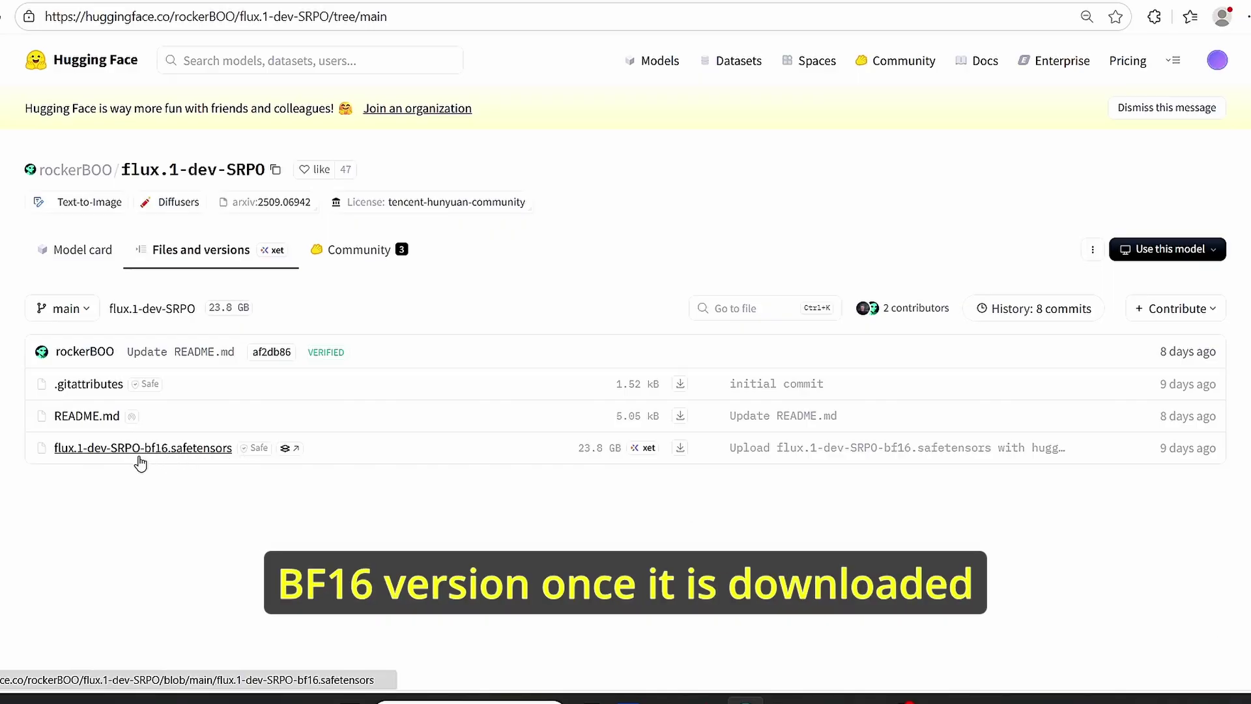
Step: Switch to File Explorer, open ComfyUI's models\diffusion_models folder and select flux.1-dev-SRPO-bf16.safetensors
{"action": "left_click", "coordinate": [782, 698]}
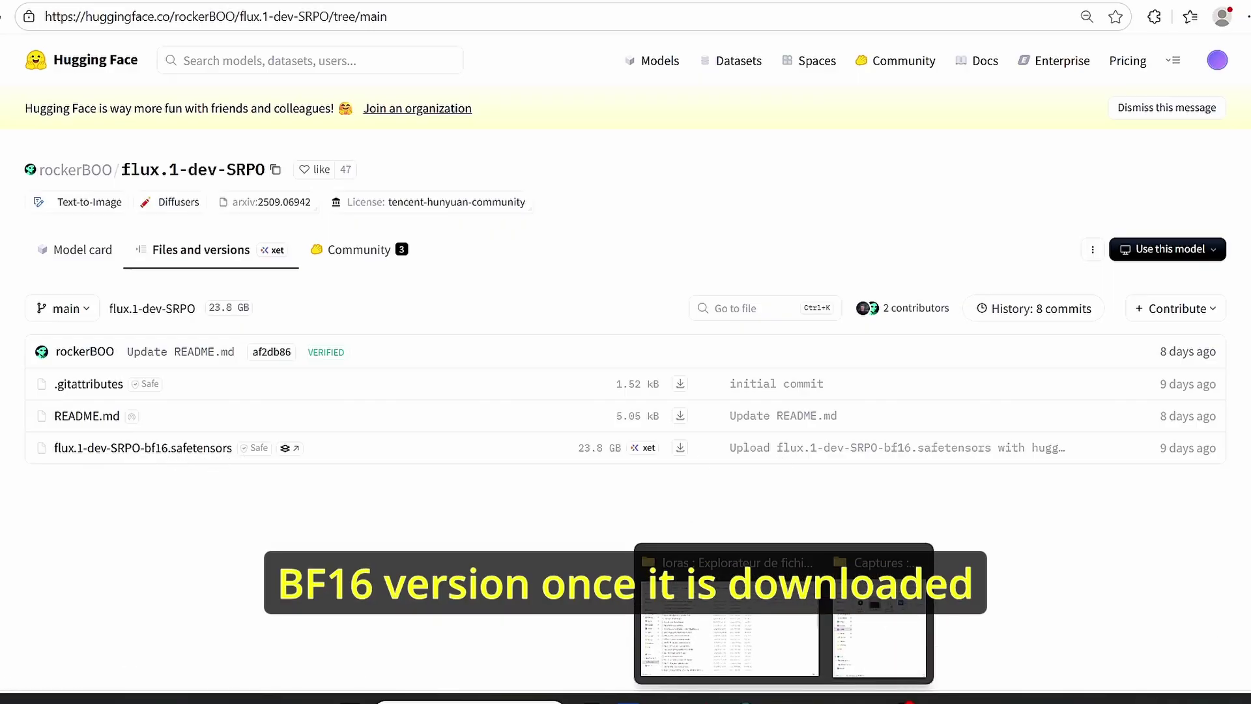
{"action": "left_click", "coordinate": [730, 627]}
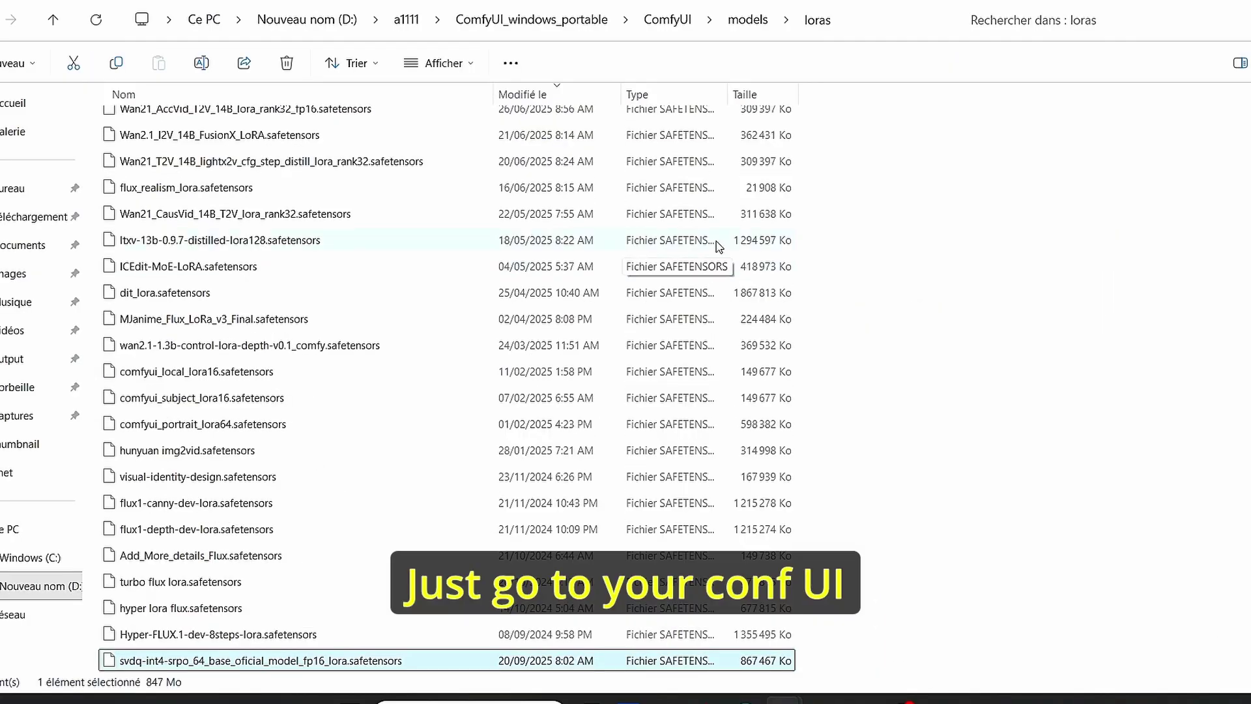
{"action": "left_click", "coordinate": [750, 19]}
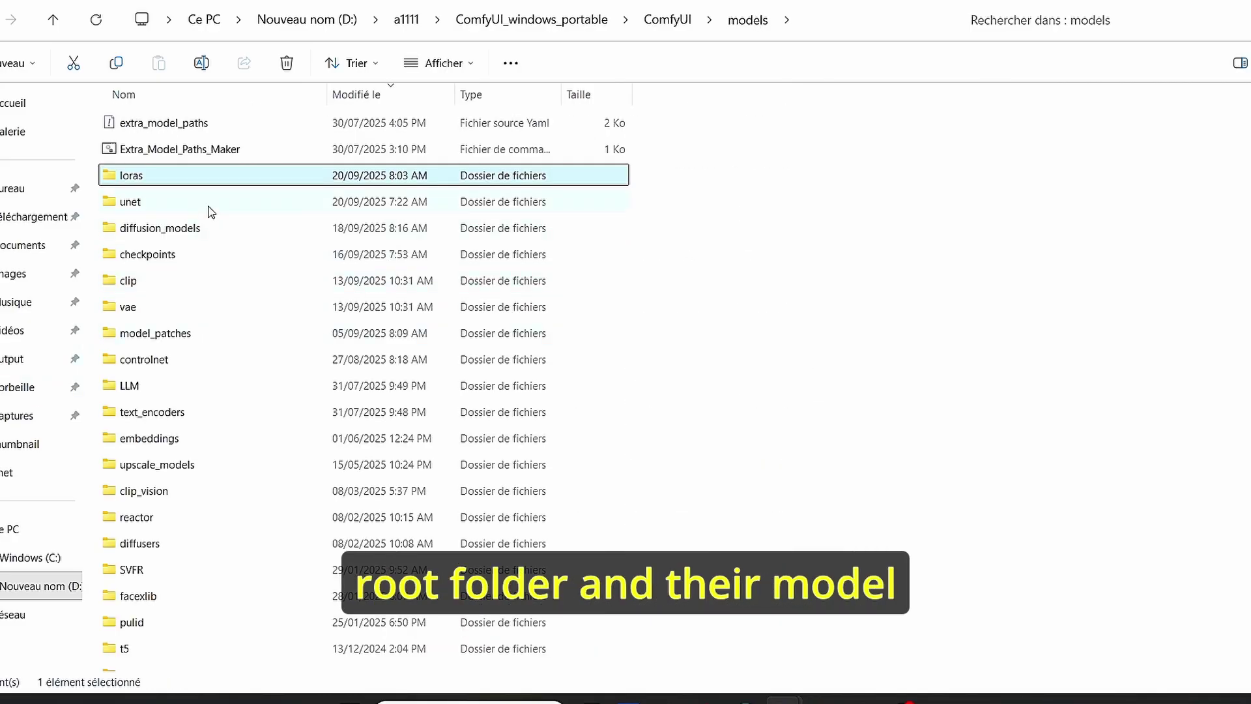
{"action": "double_click", "coordinate": [235, 235]}
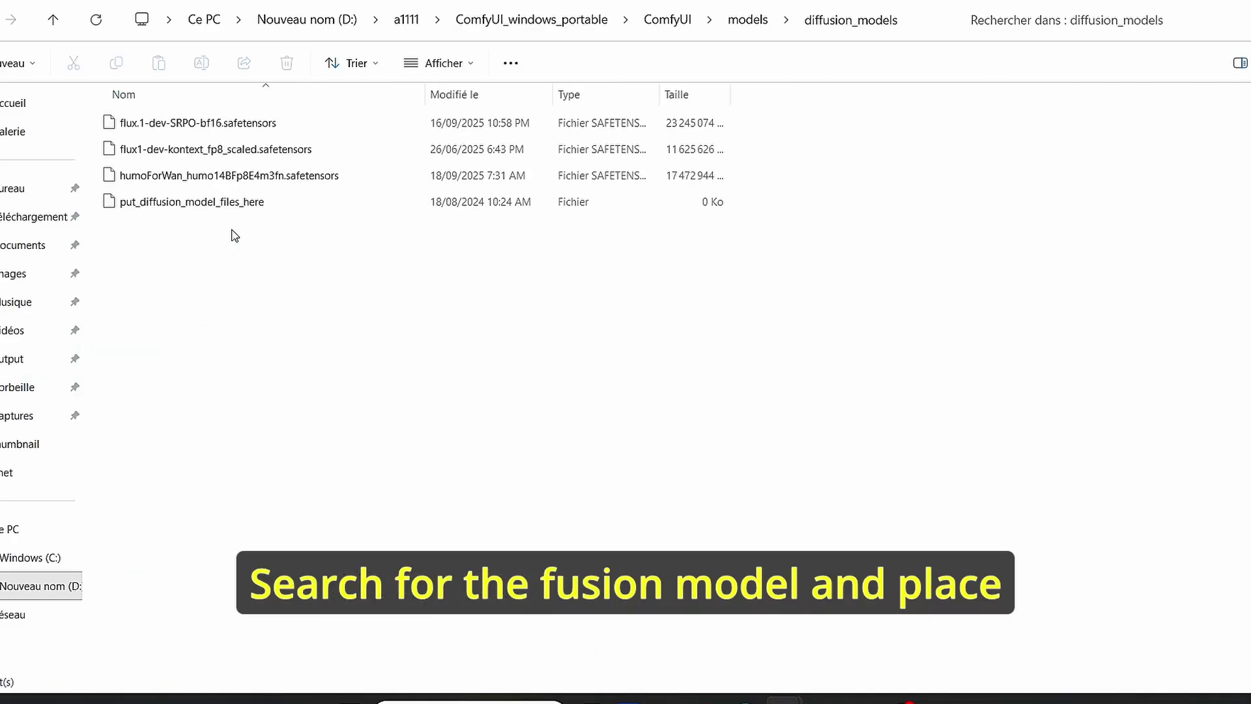
{"action": "left_click", "coordinate": [260, 127]}
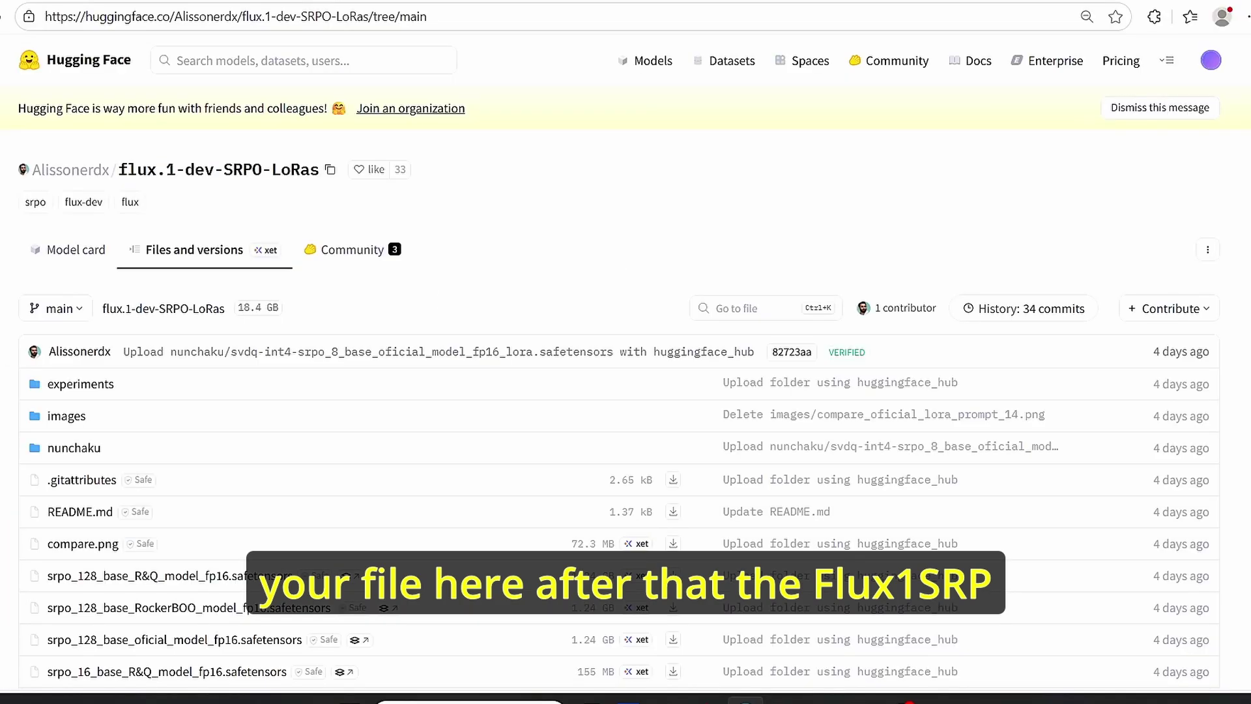
Step: Examine the SRPO LoRA files of different ranks and base models in the flux.1-dev-SRPO-LoRas repository on Hugging Face
{"action": "scroll", "coordinate": [619, 391], "scroll_direction": "down", "scroll_amount": 7}
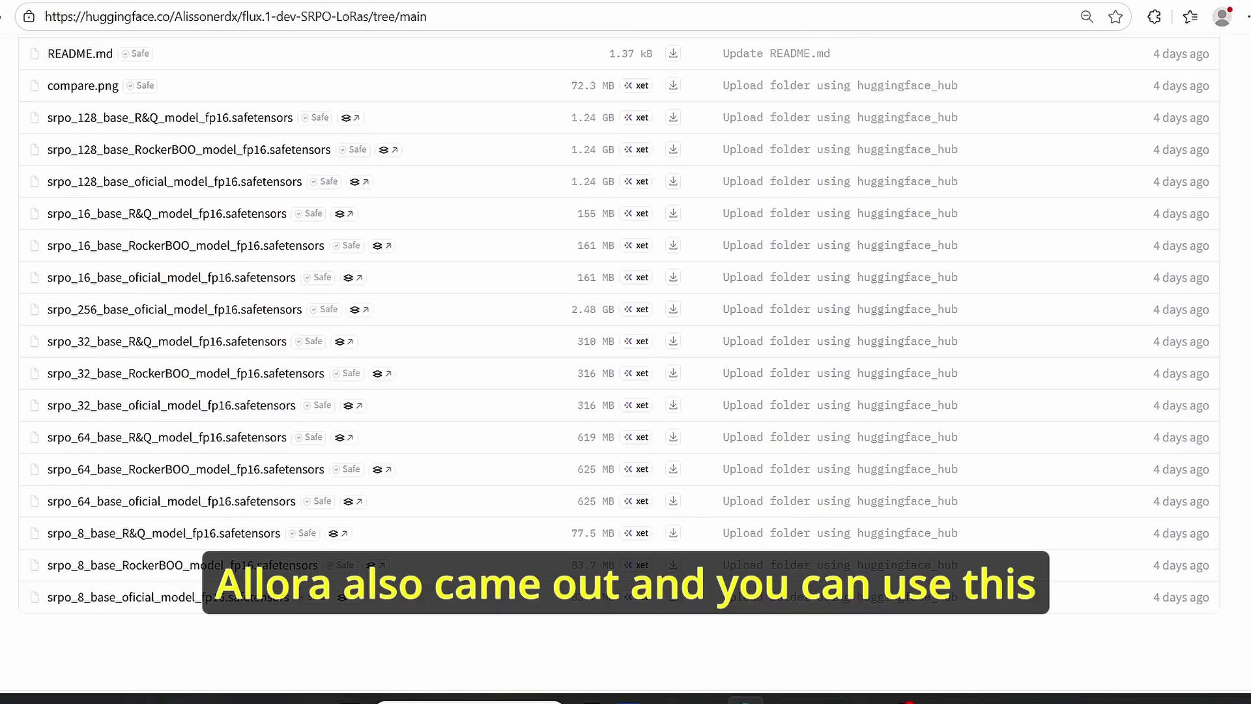
{"action": "scroll", "coordinate": [620, 362], "scroll_direction": "up", "scroll_amount": 5}
{"action": "scroll", "coordinate": [619, 362], "scroll_direction": "down", "scroll_amount": 2}
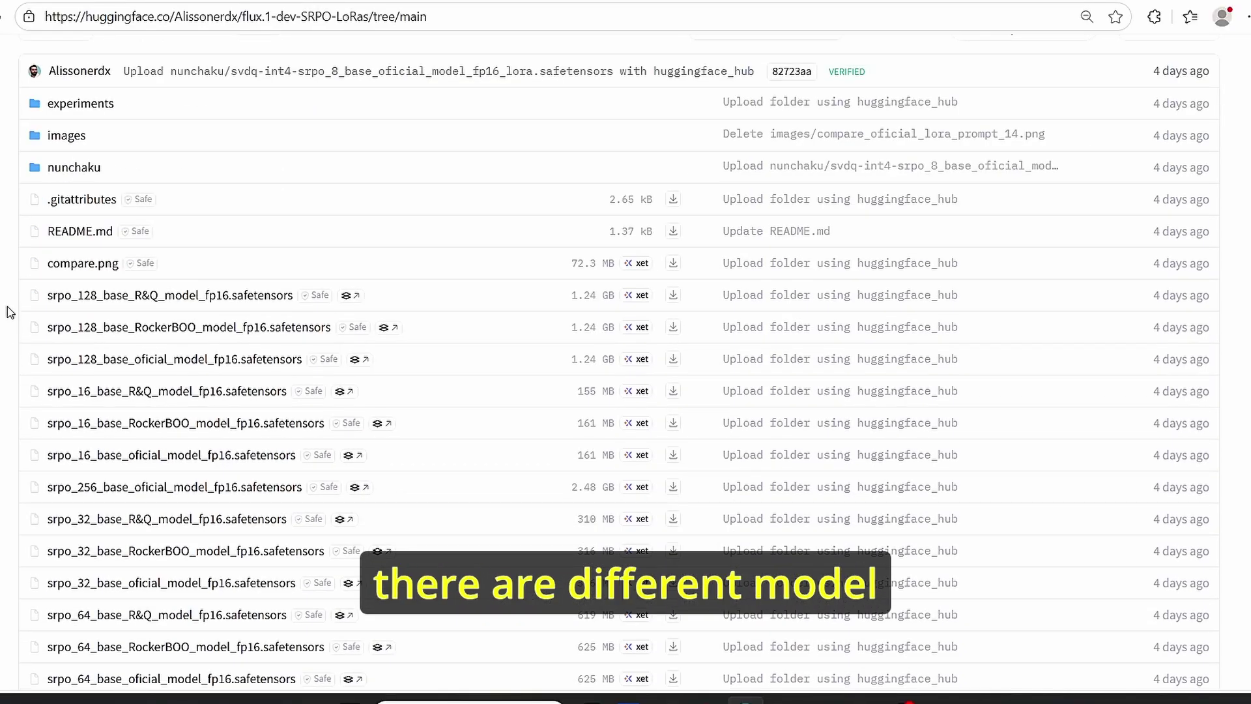
{"action": "scroll", "coordinate": [298, 385], "scroll_direction": "down", "scroll_amount": 3}
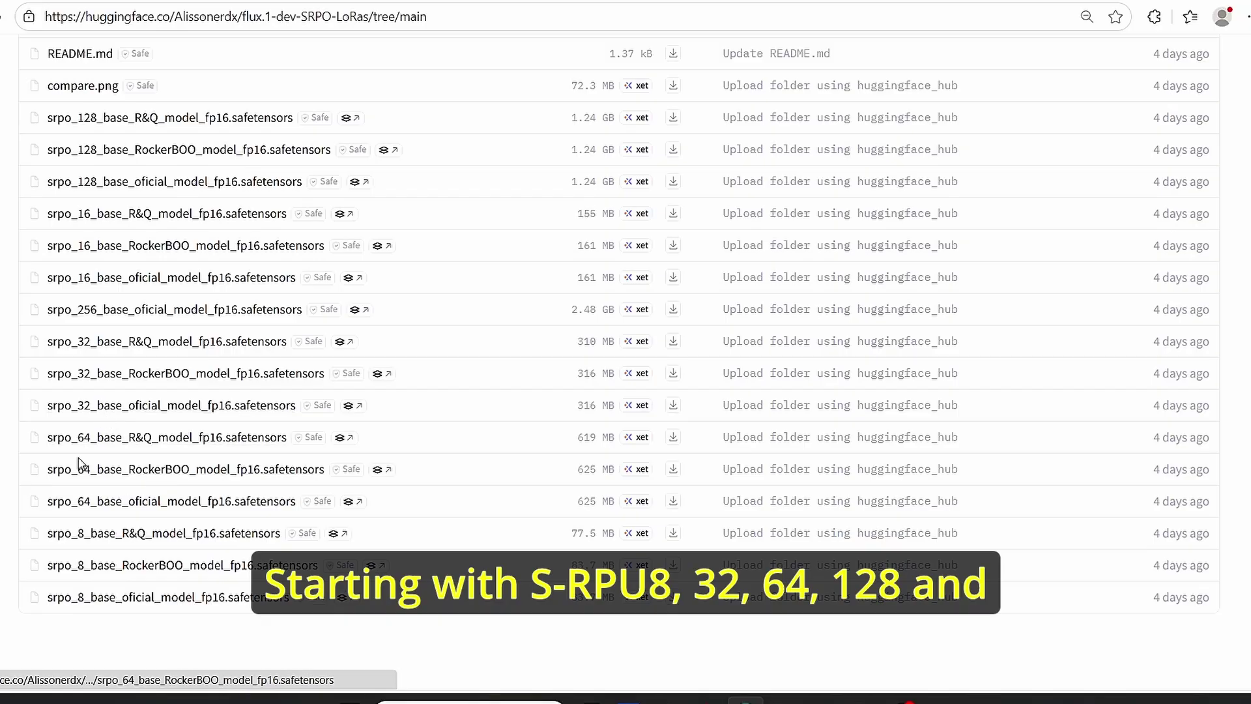
{"action": "scroll", "coordinate": [94, 448], "scroll_direction": "up", "scroll_amount": 3}
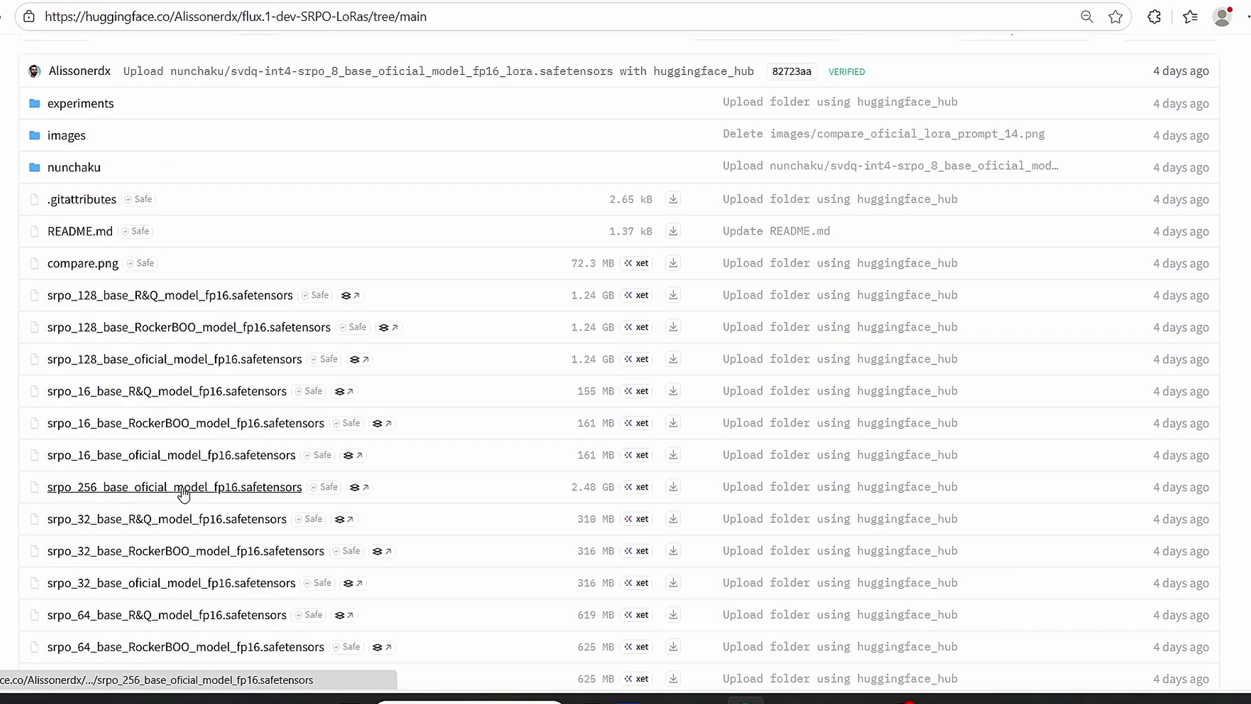
{"action": "scroll", "coordinate": [440, 402], "scroll_direction": "down", "scroll_amount": 3}
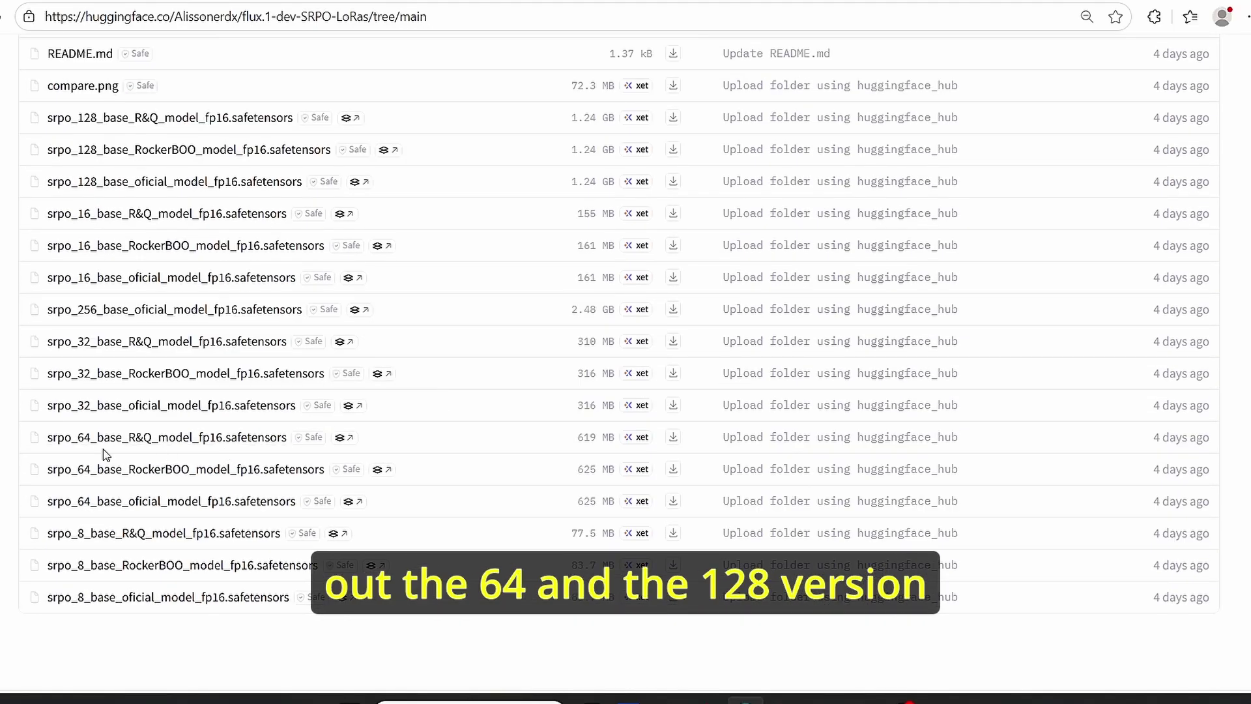
{"action": "scroll", "coordinate": [243, 380], "scroll_direction": "up", "scroll_amount": 2}
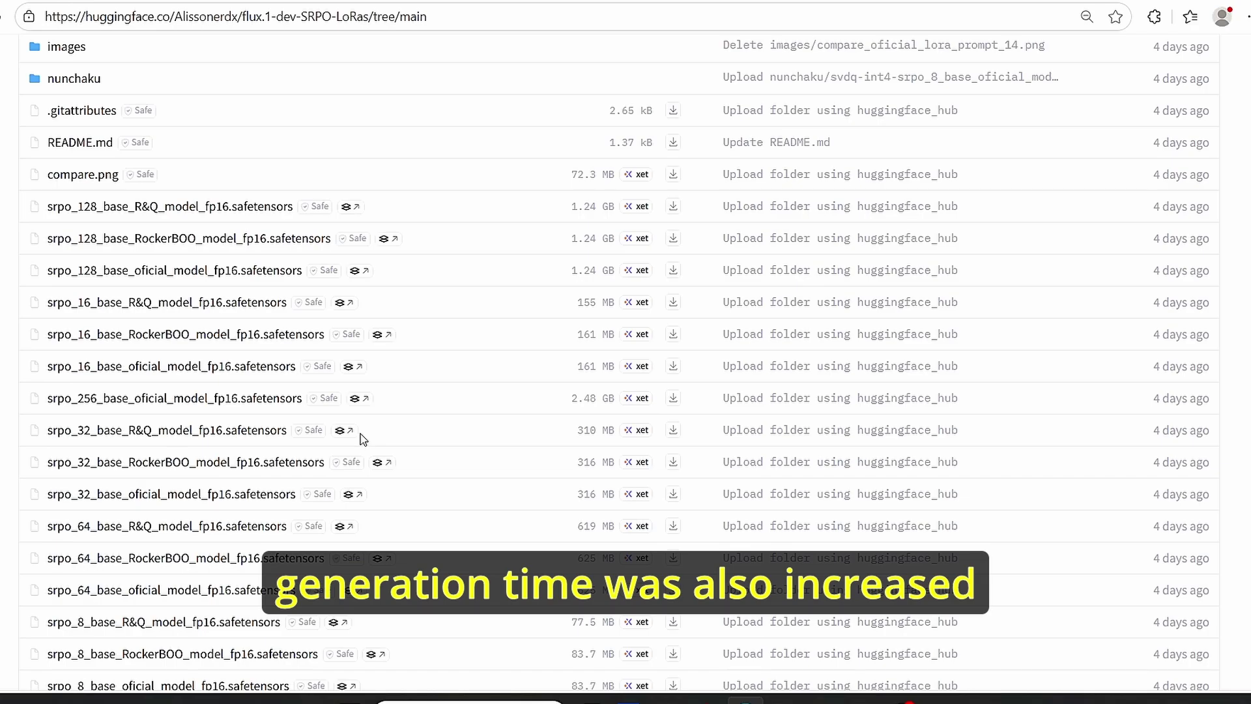
{"action": "scroll", "coordinate": [363, 438], "scroll_direction": "down", "scroll_amount": 3}
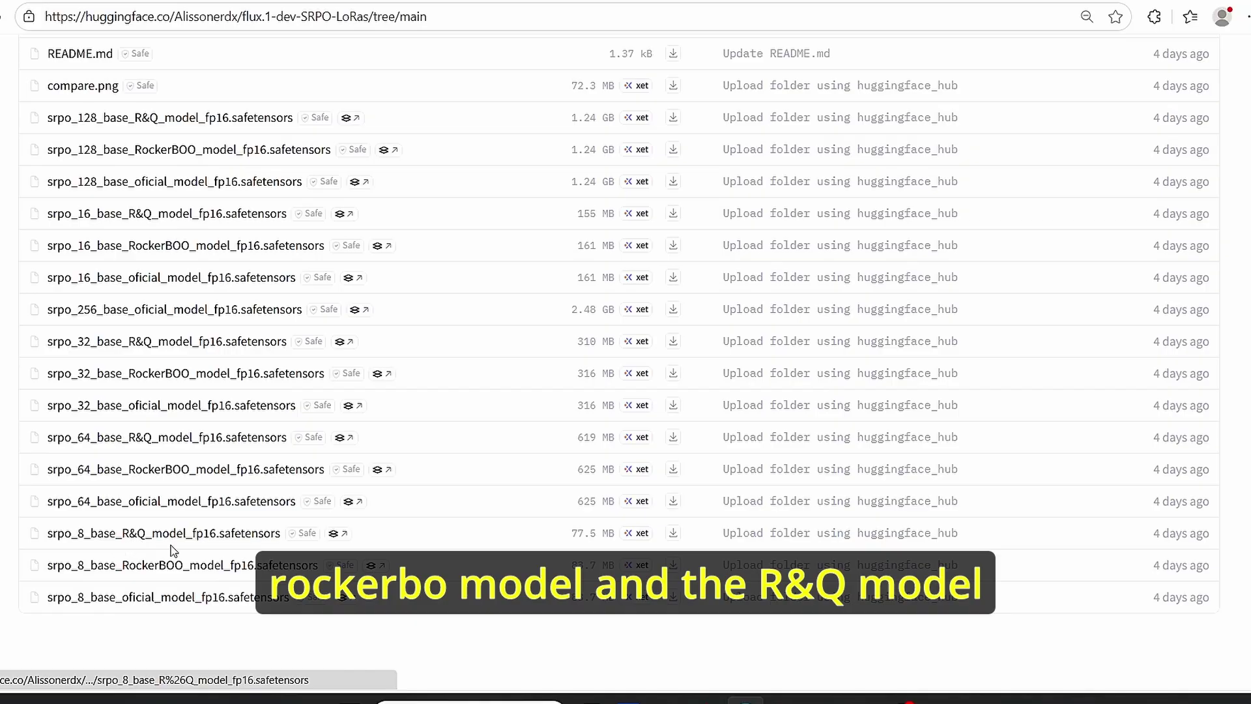
Step: Switch to File Explorer and open the loras folder inside ComfyUI's models folder
{"action": "left_click", "coordinate": [408, 2]}
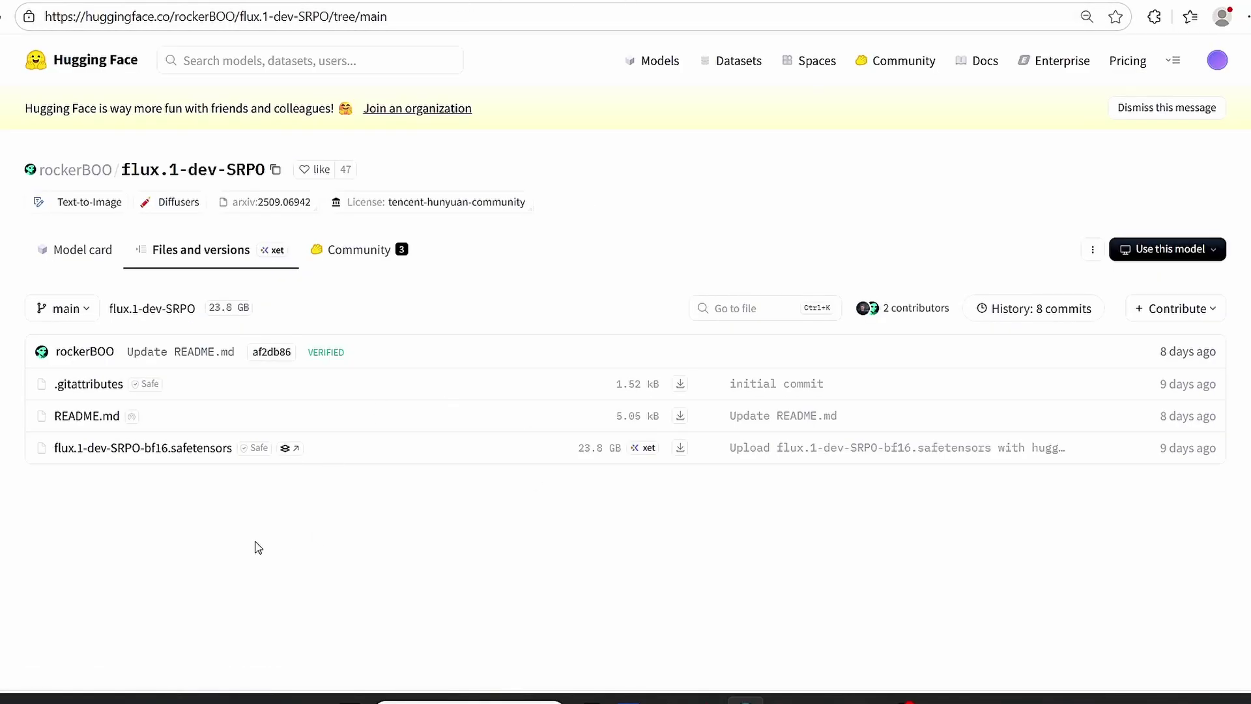
{"action": "key", "text": "alt+Right"}
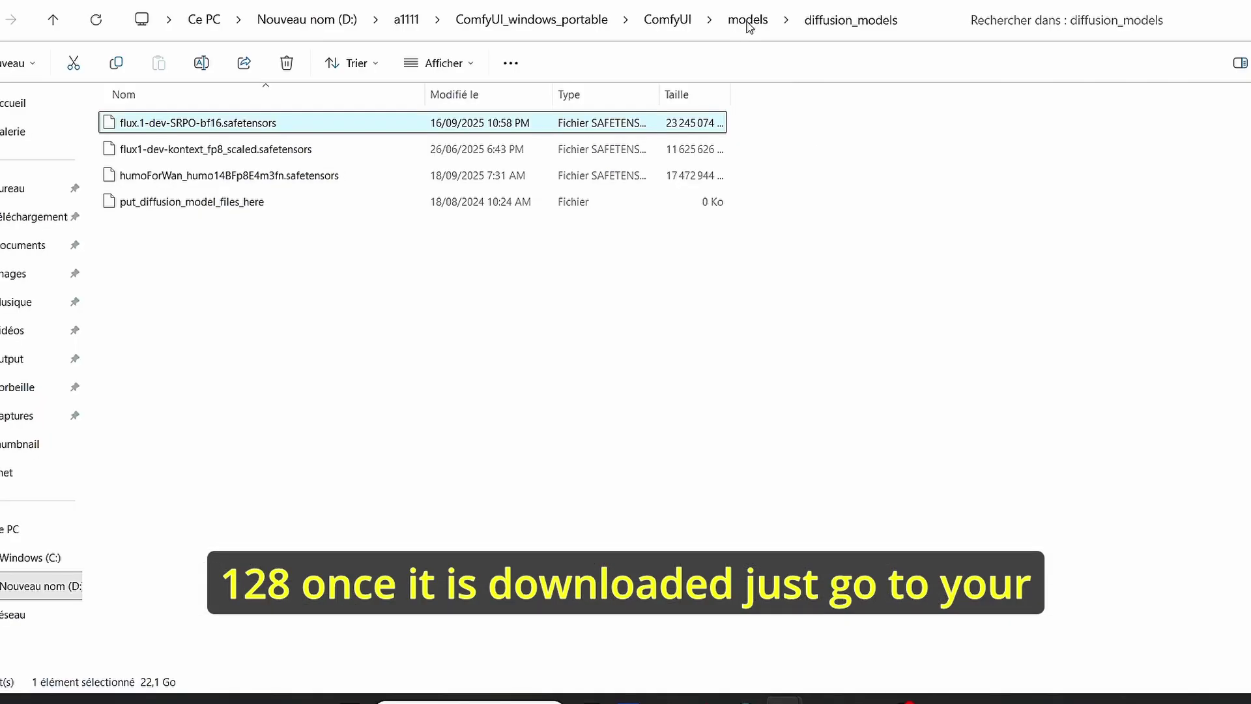
{"action": "left_click", "coordinate": [747, 20]}
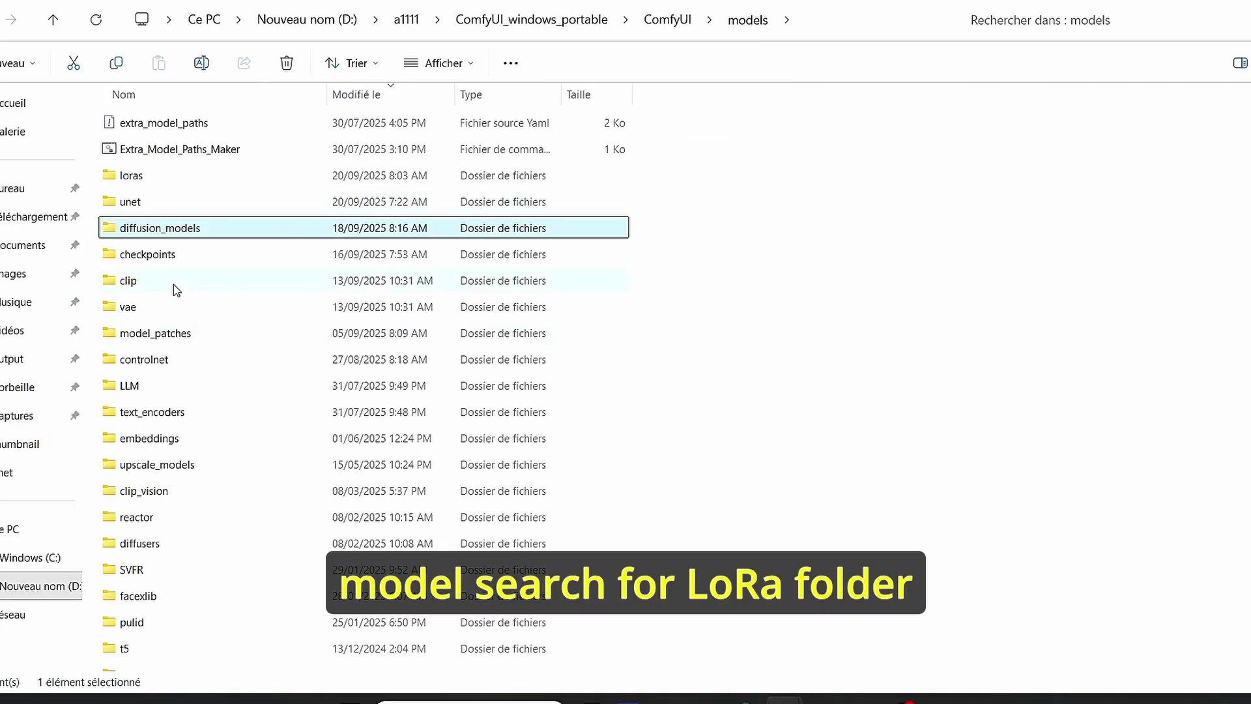
{"action": "double_click", "coordinate": [142, 181]}
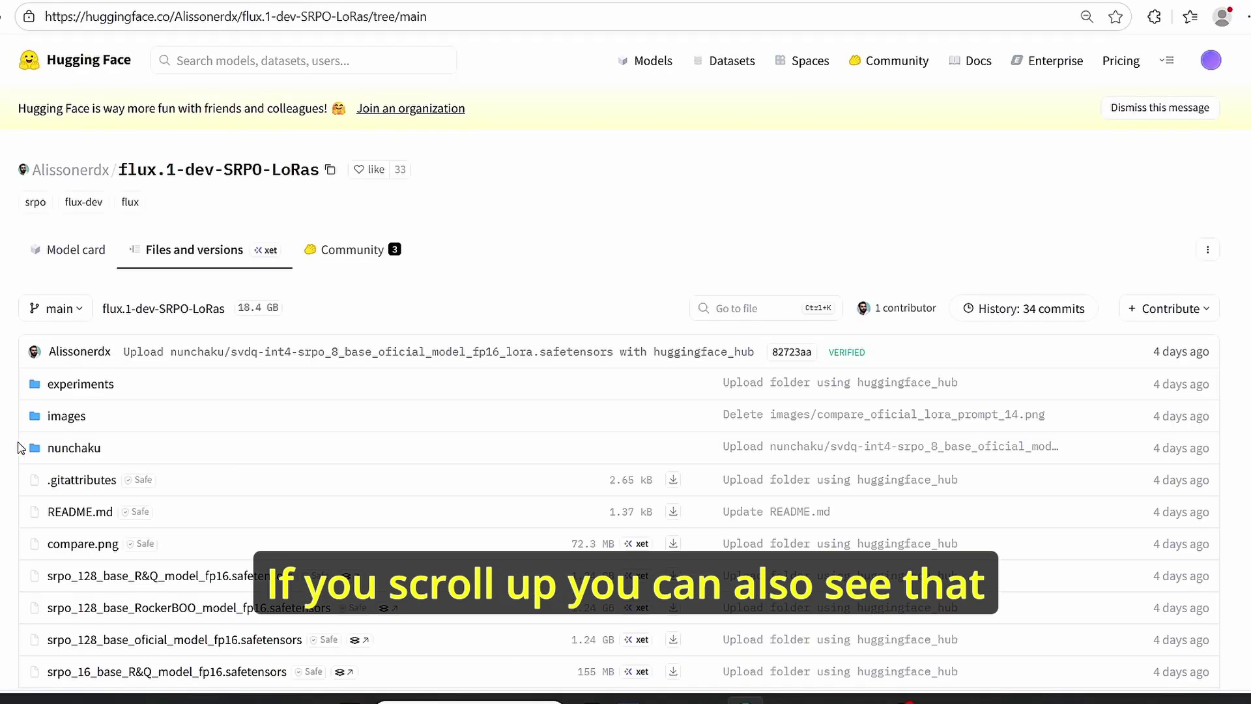
Step: Open the nunchaku folder of the flux.1-dev-SRPO-LoRas repository to view its LoRA versions
{"action": "left_click", "coordinate": [88, 448]}
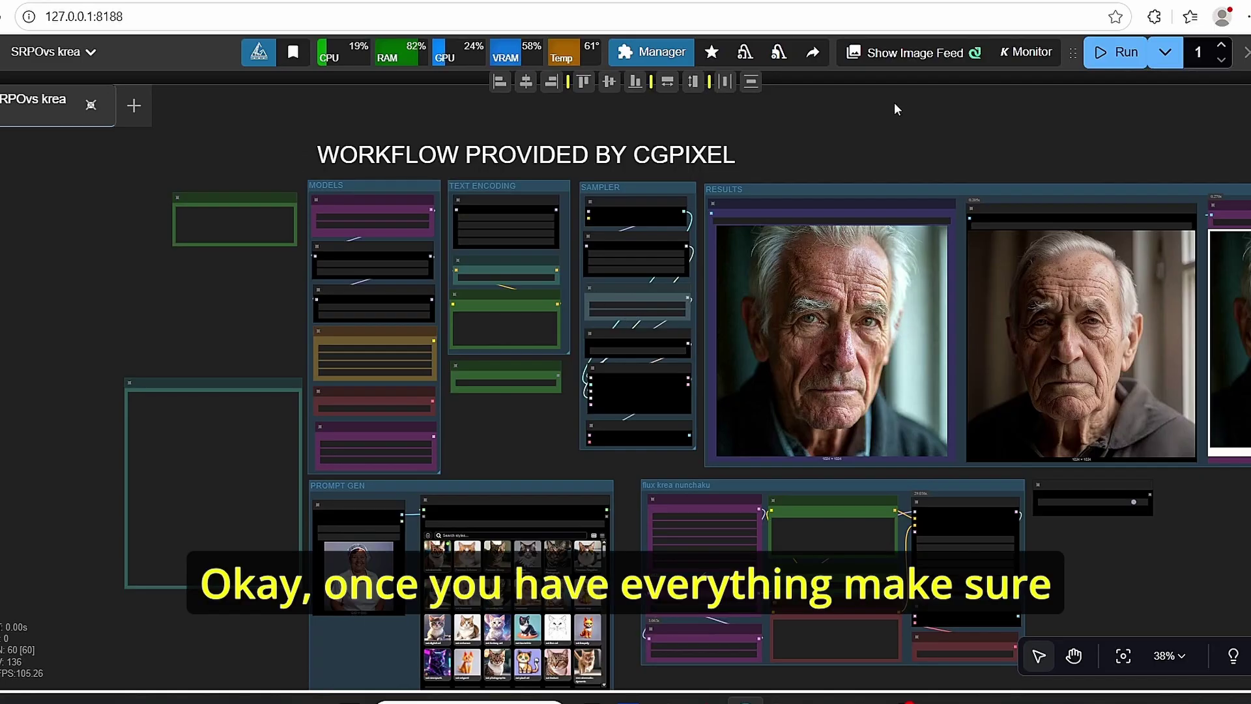
Step: Switch to ComfyUI, open the ComfyUI Manager to view its update and restart options, and close it
{"action": "scroll", "coordinate": [833, 148], "scroll_direction": "up", "scroll_amount": 3}
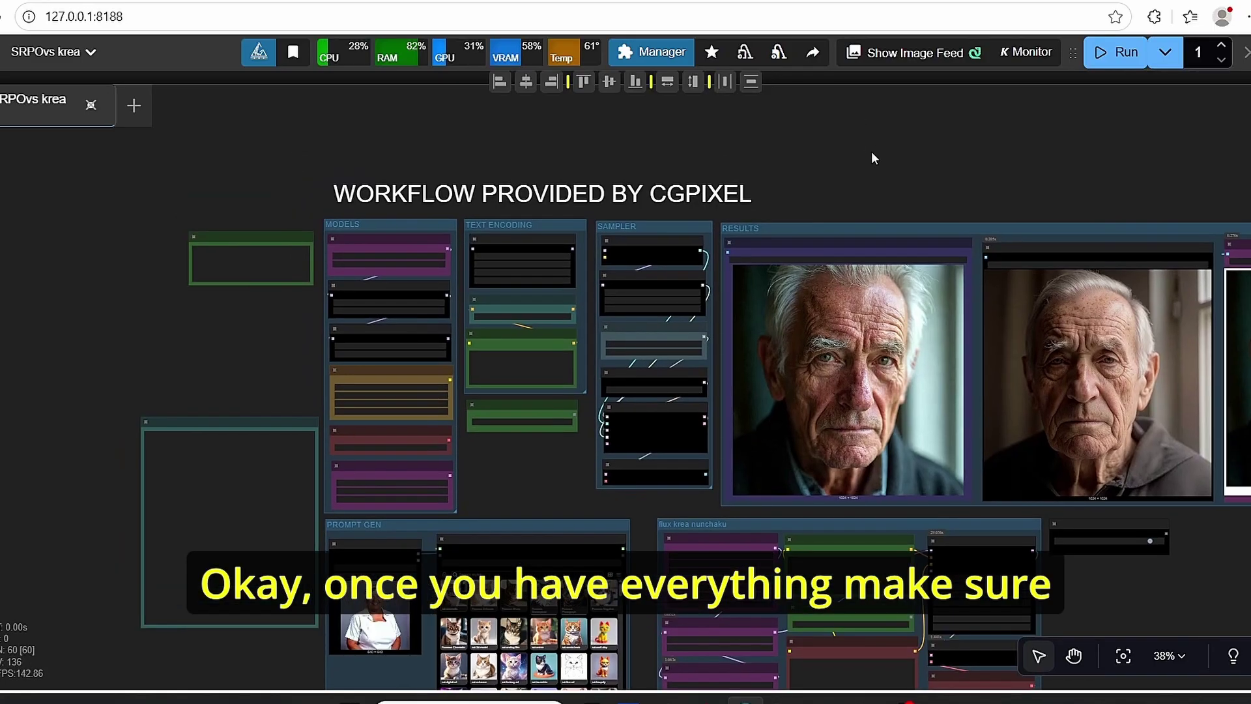
{"action": "left_click", "coordinate": [670, 49]}
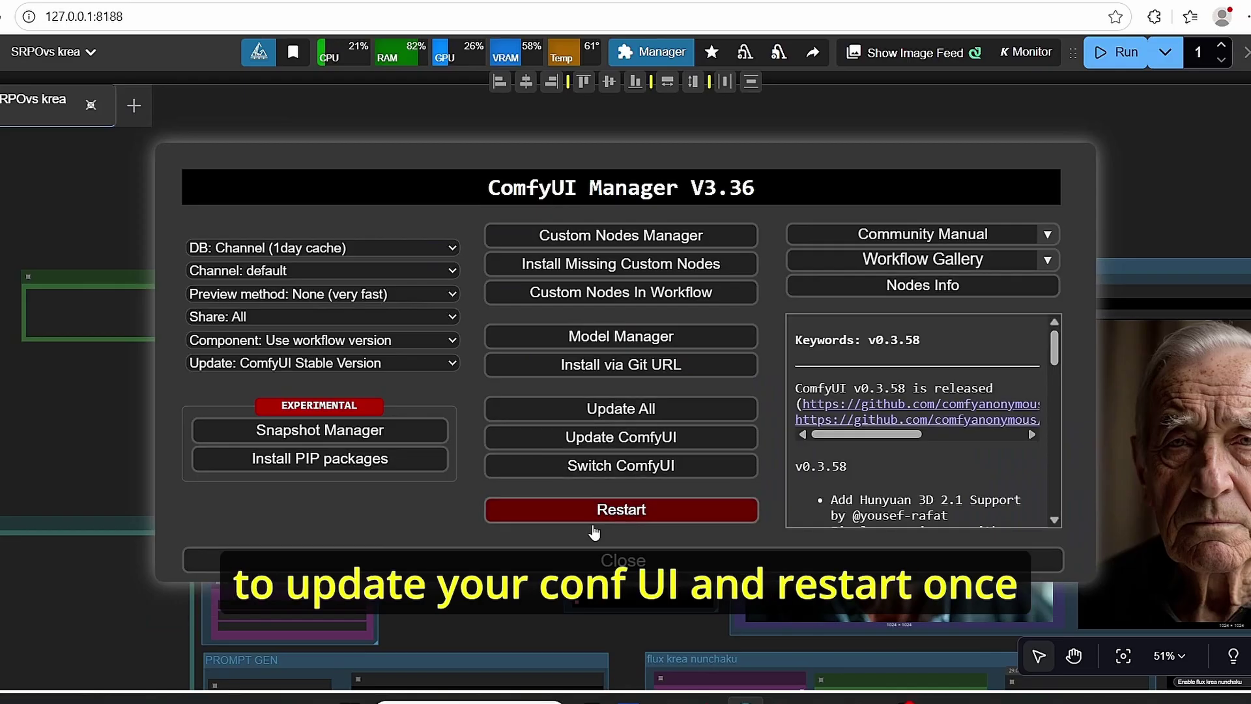
{"action": "left_click", "coordinate": [623, 559]}
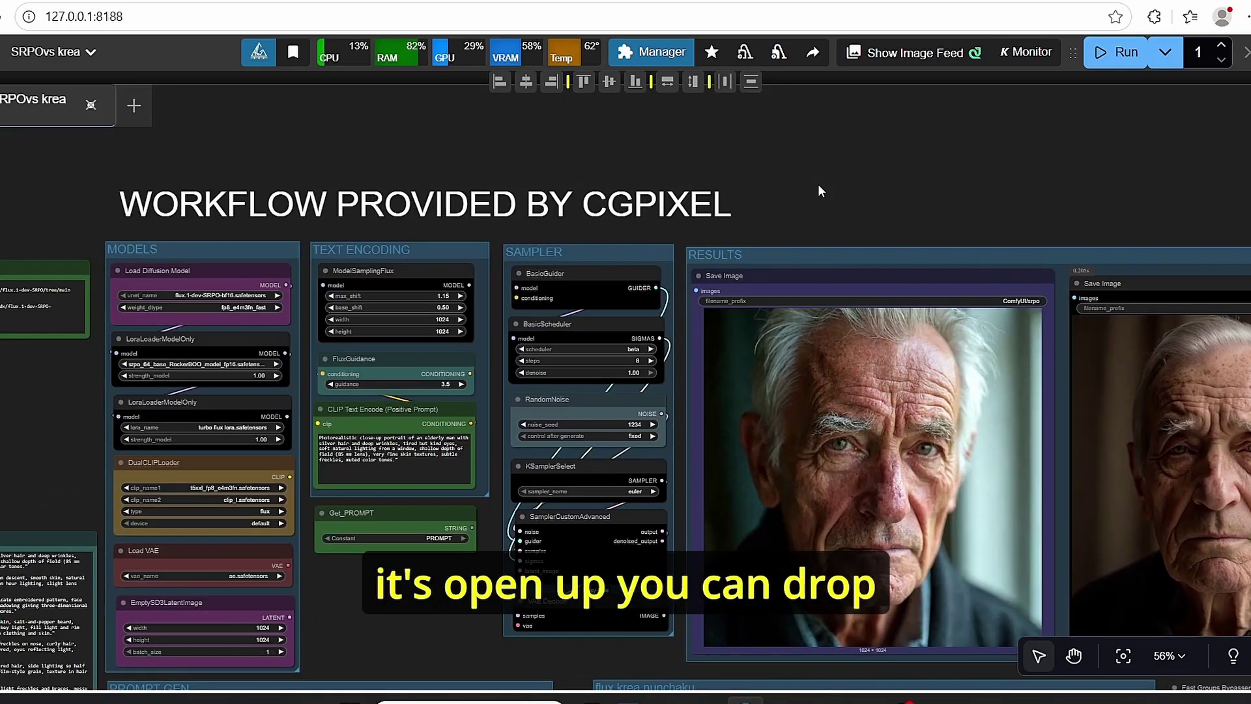
Step: Look over the SRPO workflow, including its Models, Text Encoding, Sampler and Results groups
{"action": "scroll", "coordinate": [812, 185], "scroll_direction": "down", "scroll_amount": 1}
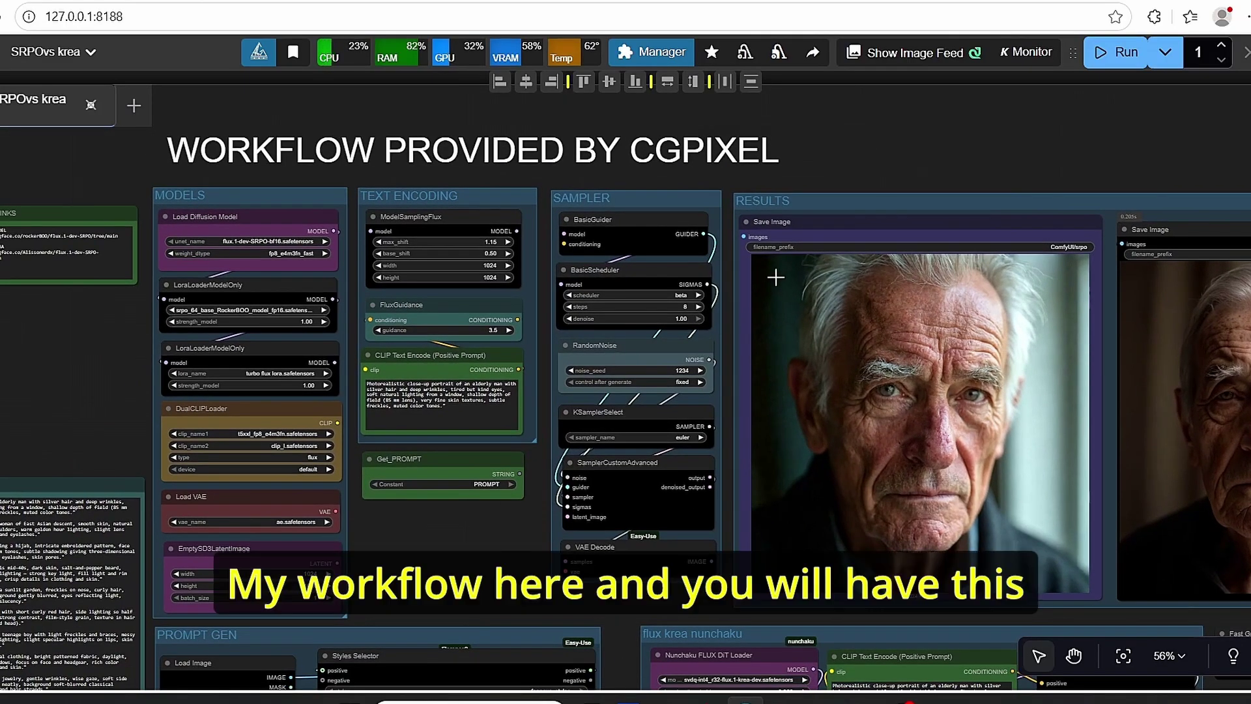
{"action": "left_click_drag", "start_coordinate": [489, 552], "coordinate": [604, 548]}
{"action": "scroll", "coordinate": [626, 537], "scroll_direction": "up", "scroll_amount": 3}
{"action": "scroll", "coordinate": [599, 548], "scroll_direction": "down", "scroll_amount": 4}
{"action": "scroll", "coordinate": [502, 370], "scroll_direction": "down", "scroll_amount": 2}
{"action": "scroll", "coordinate": [508, 381], "scroll_direction": "down", "scroll_amount": 1}
{"action": "scroll", "coordinate": [517, 397], "scroll_direction": "up", "scroll_amount": 1}
{"action": "scroll", "coordinate": [613, 423], "scroll_direction": "up", "scroll_amount": 4}
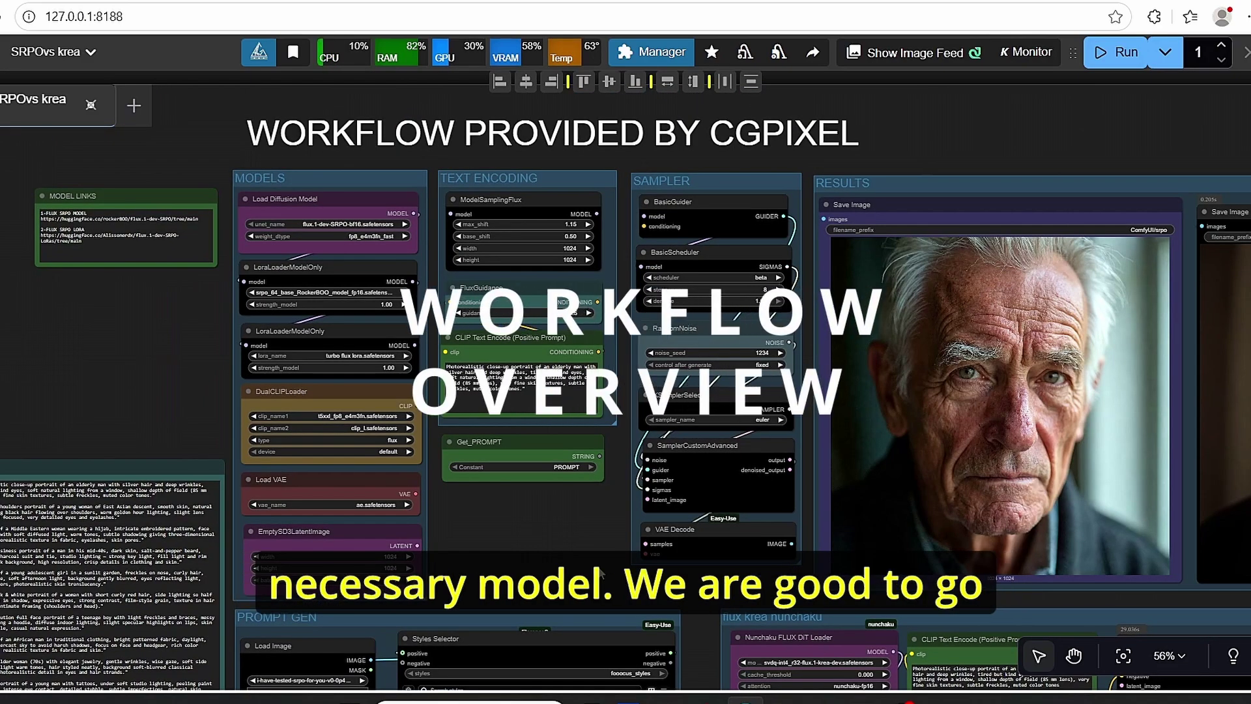
{"action": "left_click_drag", "start_coordinate": [601, 571], "coordinate": [593, 561]}
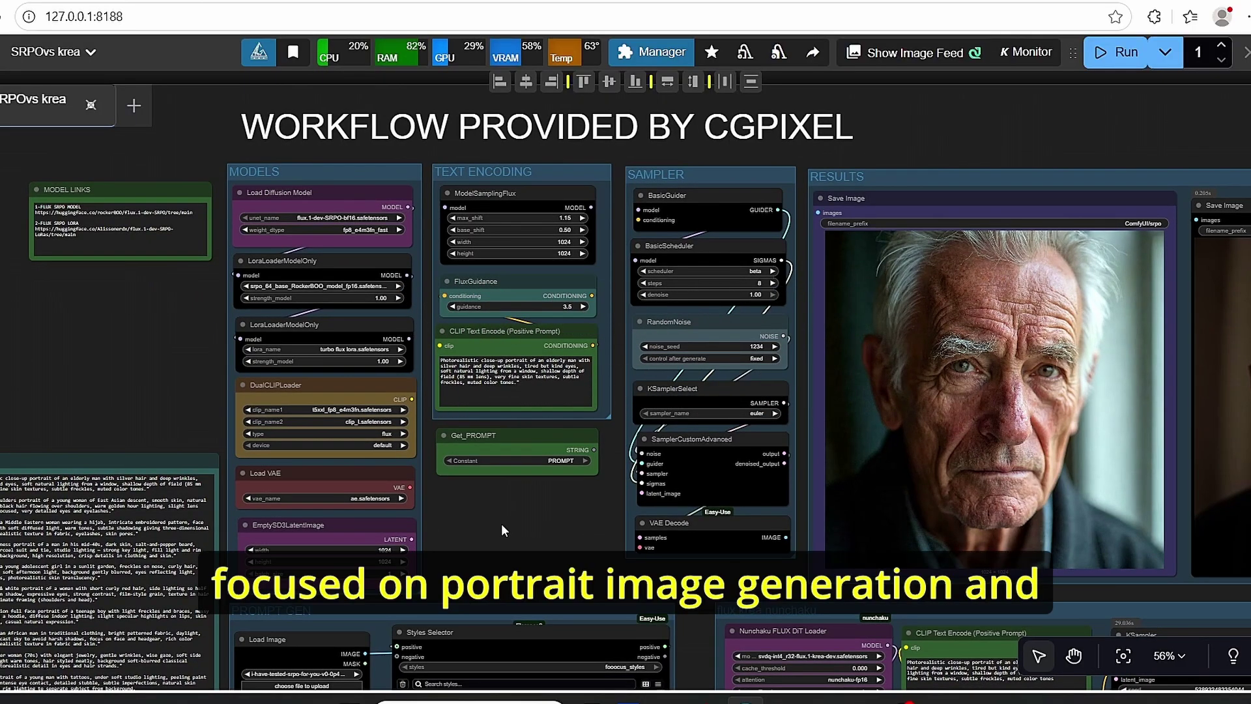
{"action": "left_click_drag", "start_coordinate": [502, 523], "coordinate": [533, 531]}
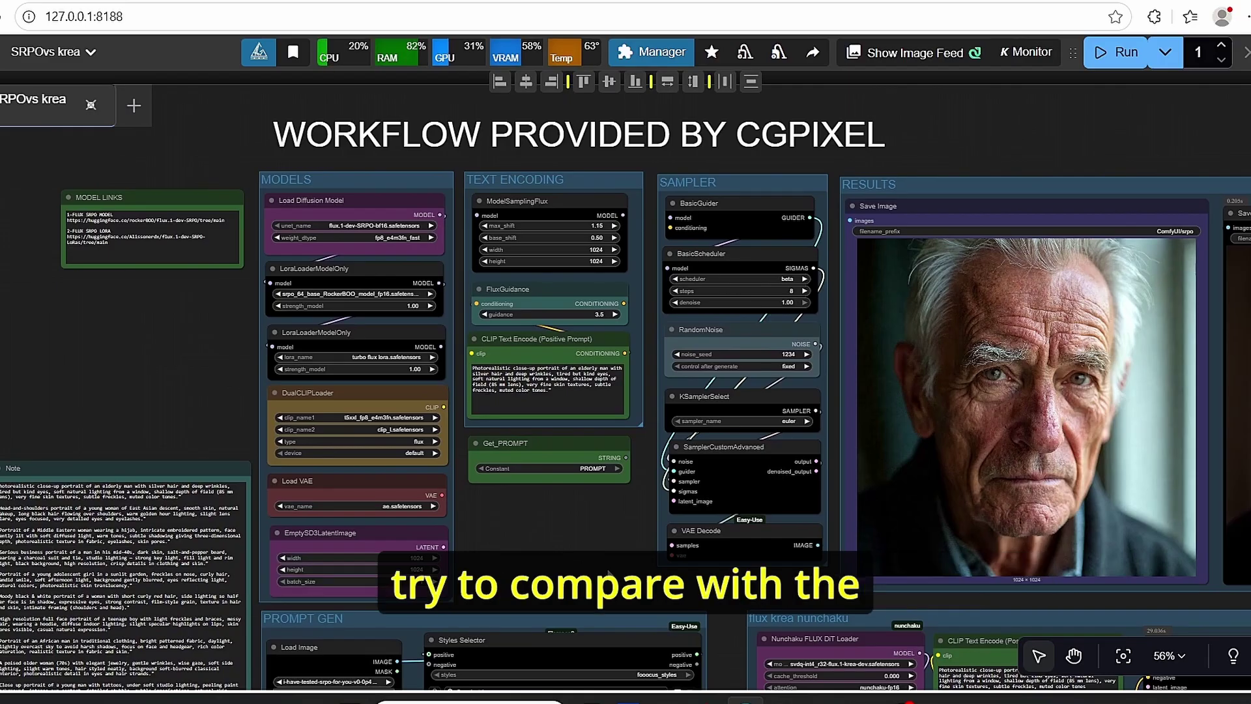
Step: Examine the Styles Selector node in the PROMPT GEN group of the workflow
{"action": "left_click_drag", "start_coordinate": [515, 533], "coordinate": [651, 499]}
{"action": "left_click_drag", "start_coordinate": [691, 538], "coordinate": [701, 296]}
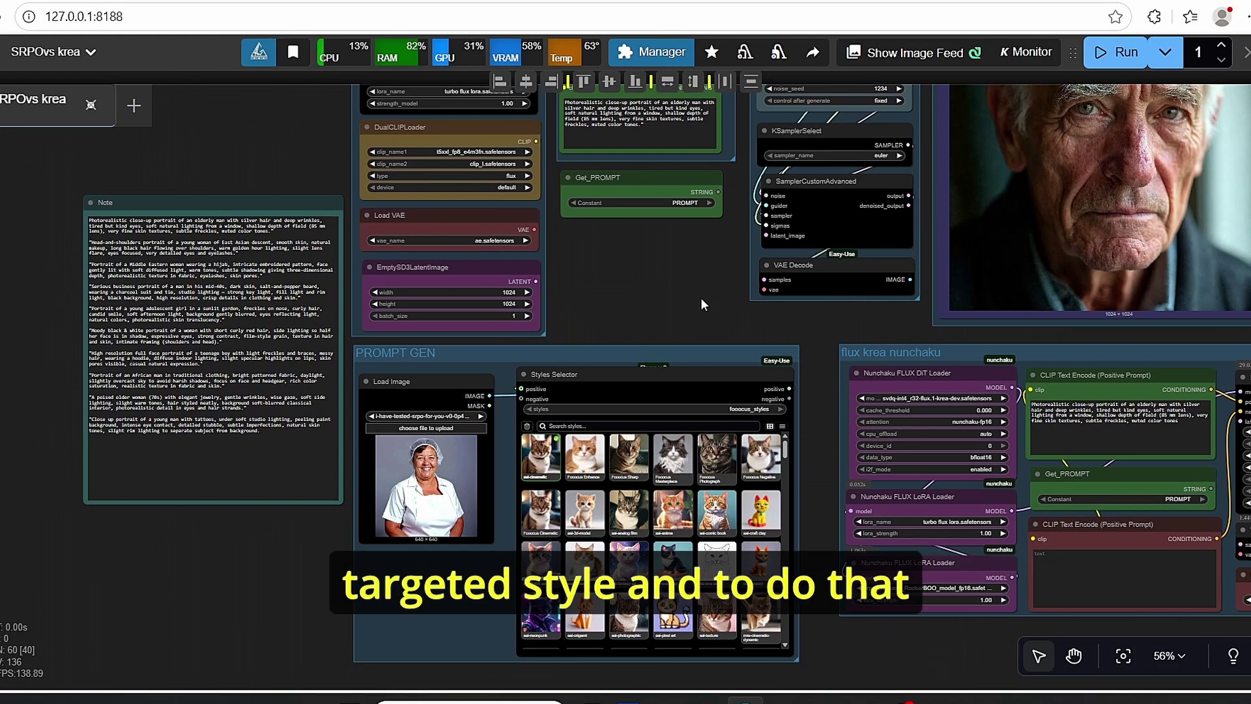
{"action": "scroll", "coordinate": [807, 469], "scroll_direction": "up", "scroll_amount": 2}
{"action": "scroll", "coordinate": [808, 469], "scroll_direction": "up", "scroll_amount": 1}
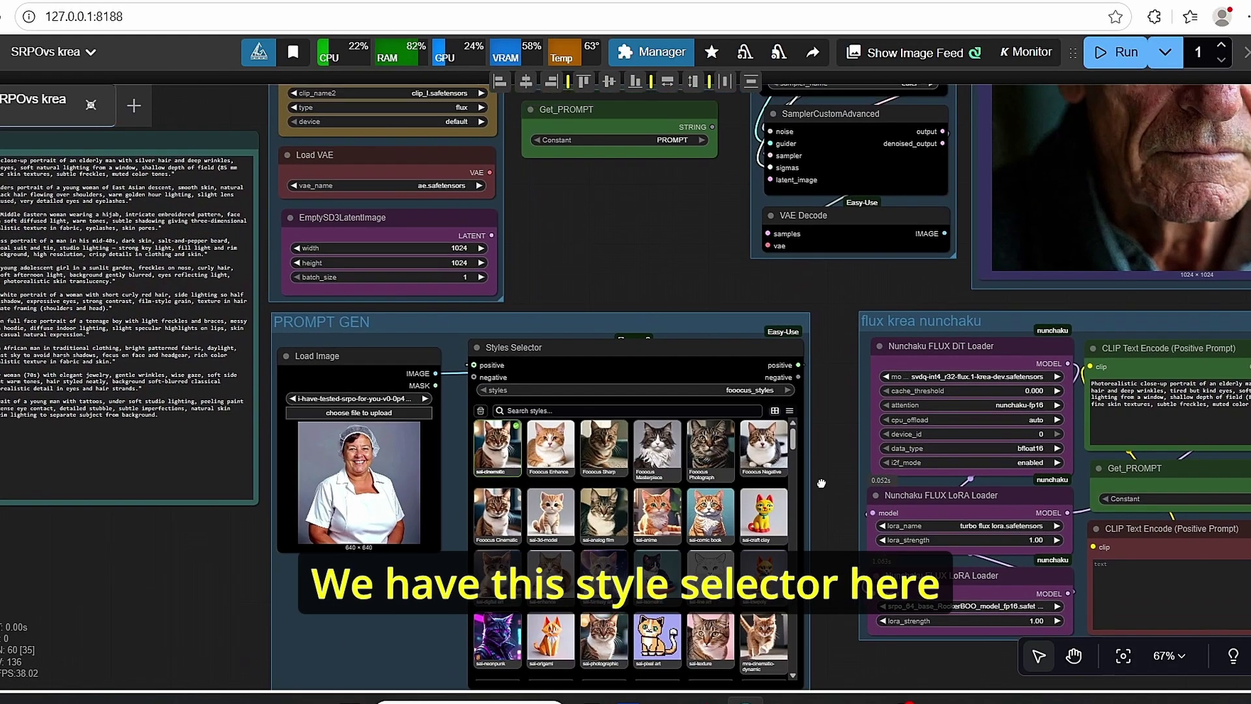
{"action": "scroll", "coordinate": [553, 352], "scroll_direction": "up", "scroll_amount": 1}
{"action": "left_click", "coordinate": [573, 369]}
{"action": "scroll", "coordinate": [640, 244], "scroll_direction": "down", "scroll_amount": 1}
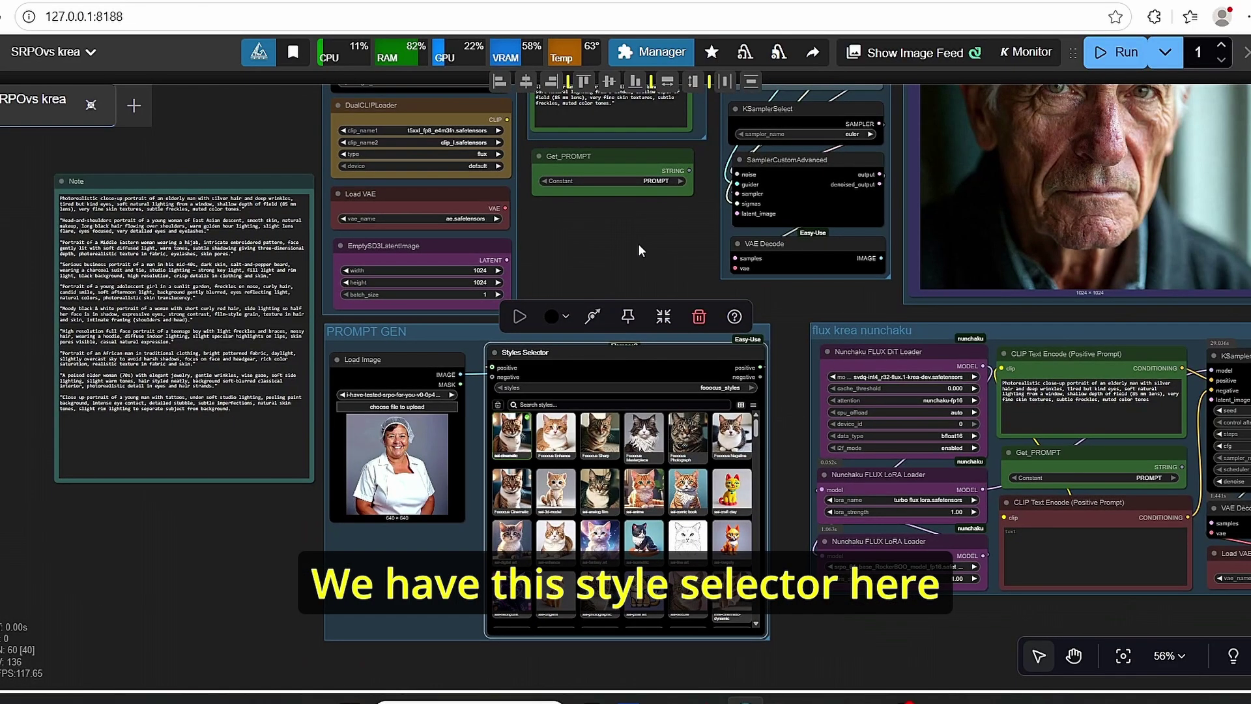
Step: Inspect the Note node containing the series of portrait prompts up close
{"action": "scroll", "coordinate": [676, 236], "scroll_direction": "down", "scroll_amount": 2}
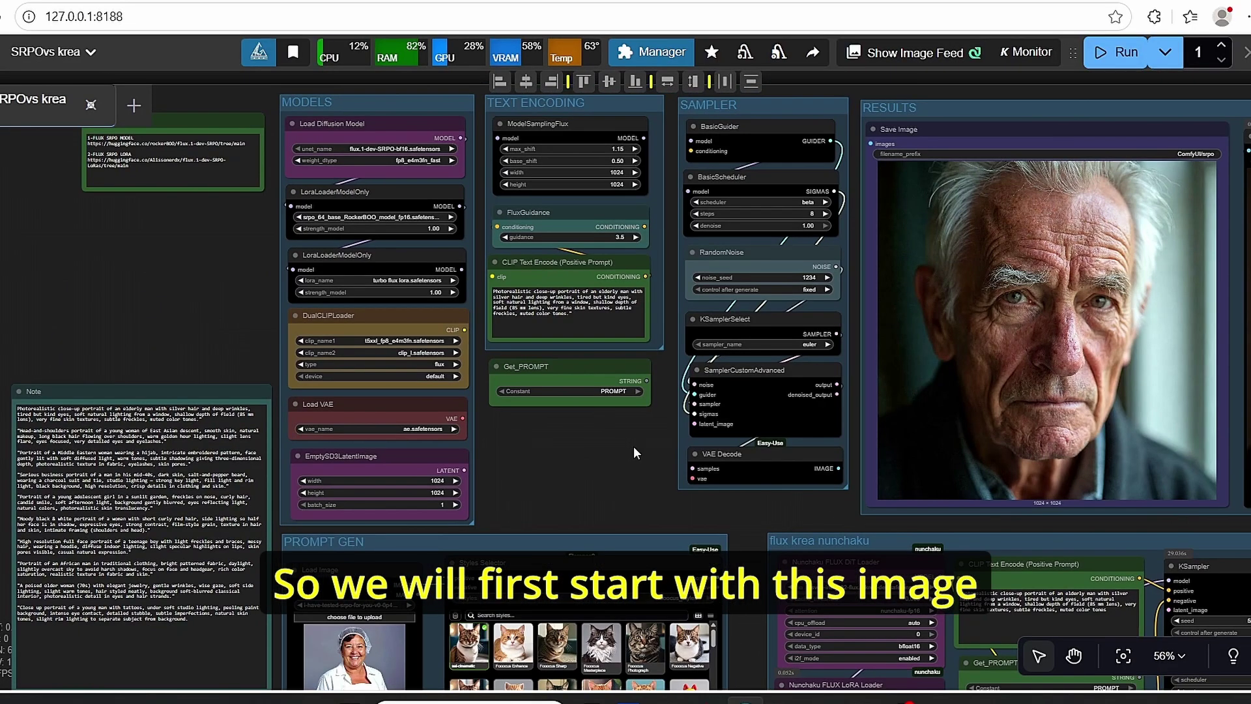
{"action": "left_click_drag", "start_coordinate": [151, 350], "coordinate": [253, 343]}
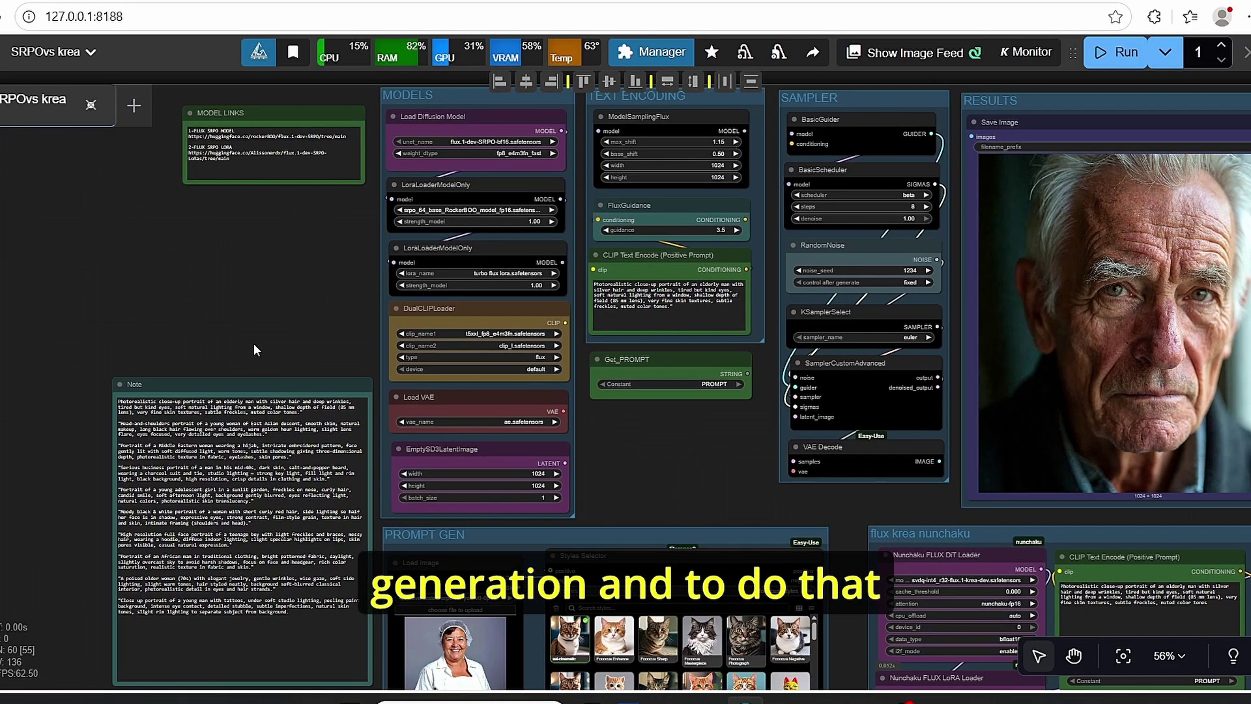
{"action": "scroll", "coordinate": [301, 331], "scroll_direction": "left", "scroll_amount": 5}
{"action": "scroll", "coordinate": [354, 333], "scroll_direction": "up", "scroll_amount": 9}
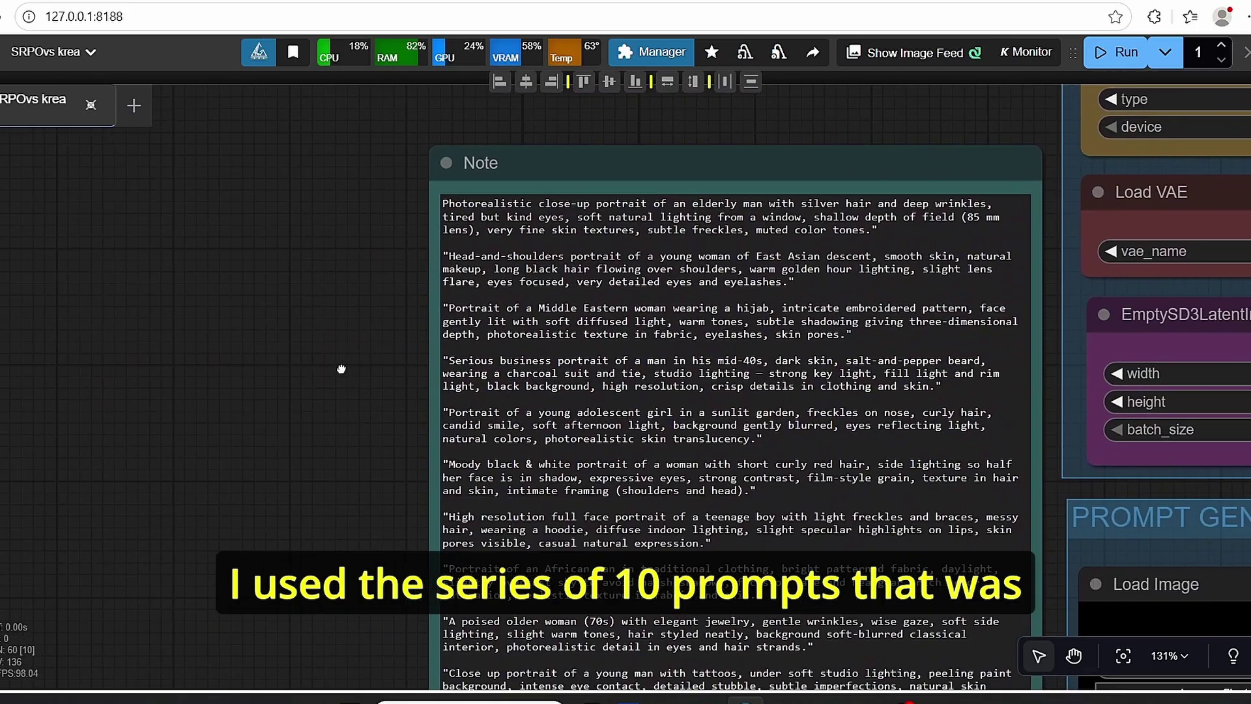
Step: Move the Note node farther left of the MODELS group and read through its series of portrait prompts
{"action": "scroll", "coordinate": [358, 319], "scroll_direction": "down", "scroll_amount": 4}
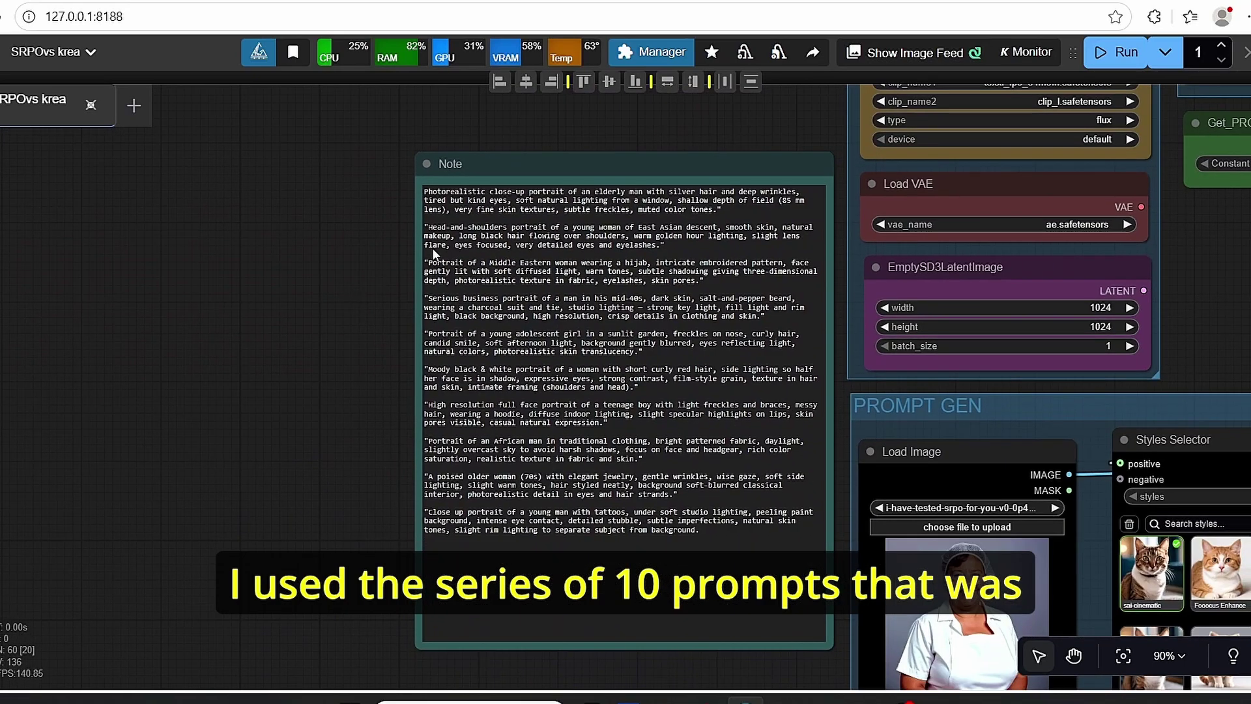
{"action": "left_click", "coordinate": [521, 167]}
{"action": "left_click_drag", "start_coordinate": [551, 168], "coordinate": [460, 159]}
{"action": "scroll", "coordinate": [532, 171], "scroll_direction": "up", "scroll_amount": 3}
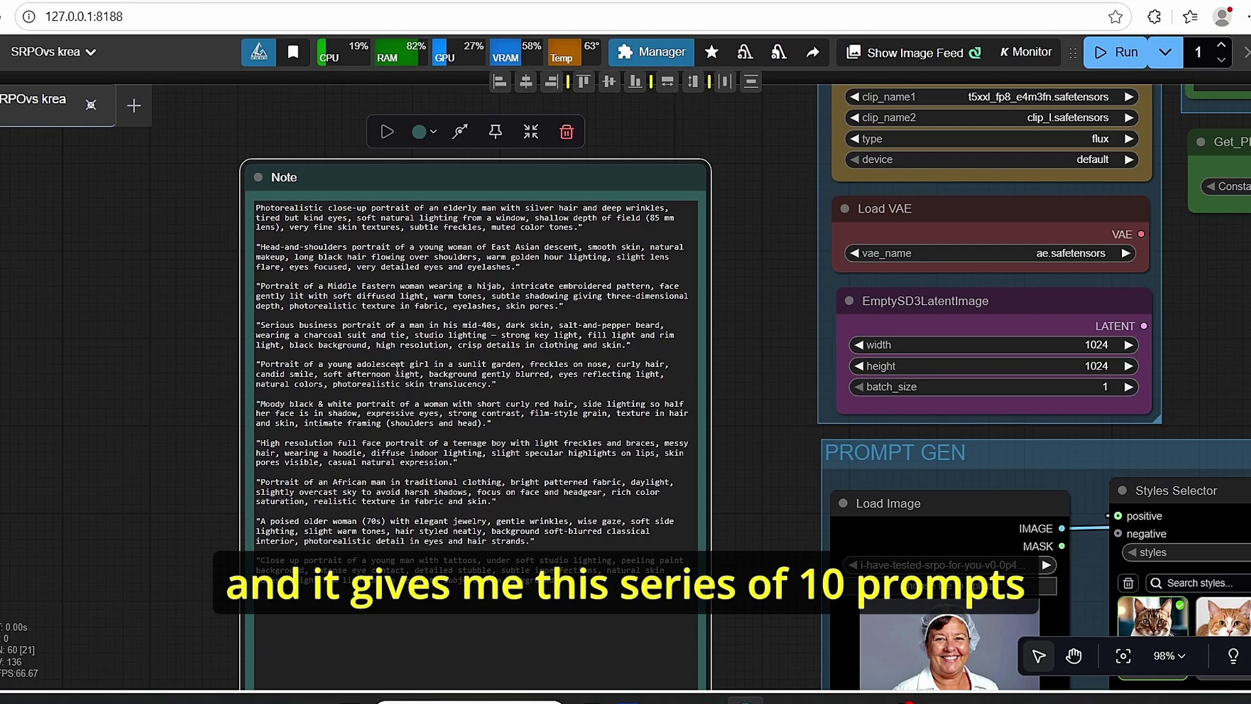
{"action": "scroll", "coordinate": [408, 339], "scroll_direction": "up", "scroll_amount": 3}
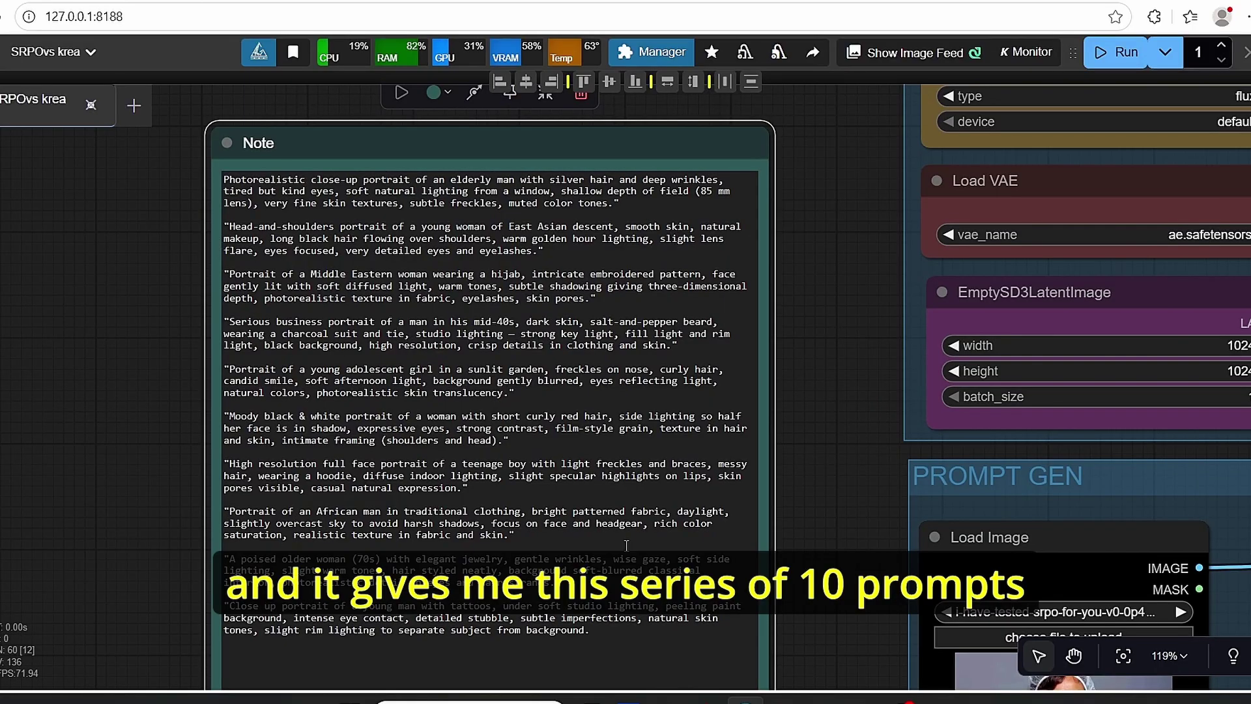
{"action": "scroll", "coordinate": [803, 615], "scroll_direction": "down", "scroll_amount": 3}
{"action": "scroll", "coordinate": [803, 616], "scroll_direction": "up", "scroll_amount": 3}
Step: Nudge the Load Image node slightly upward in the PROMPT GEN group and look over the Styles Selector beside it
{"action": "left_click_drag", "start_coordinate": [1084, 419], "coordinate": [558, 229]}
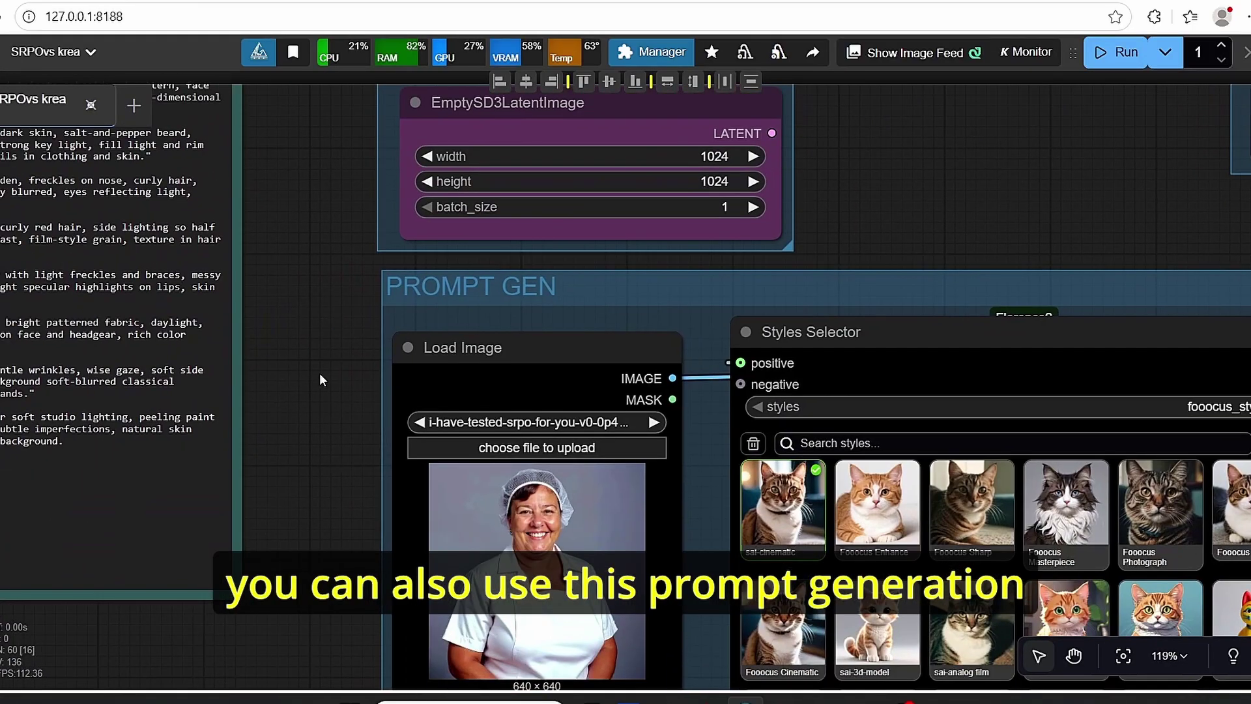
{"action": "left_click_drag", "start_coordinate": [325, 381], "coordinate": [307, 260]}
{"action": "left_click_drag", "start_coordinate": [474, 236], "coordinate": [470, 221]}
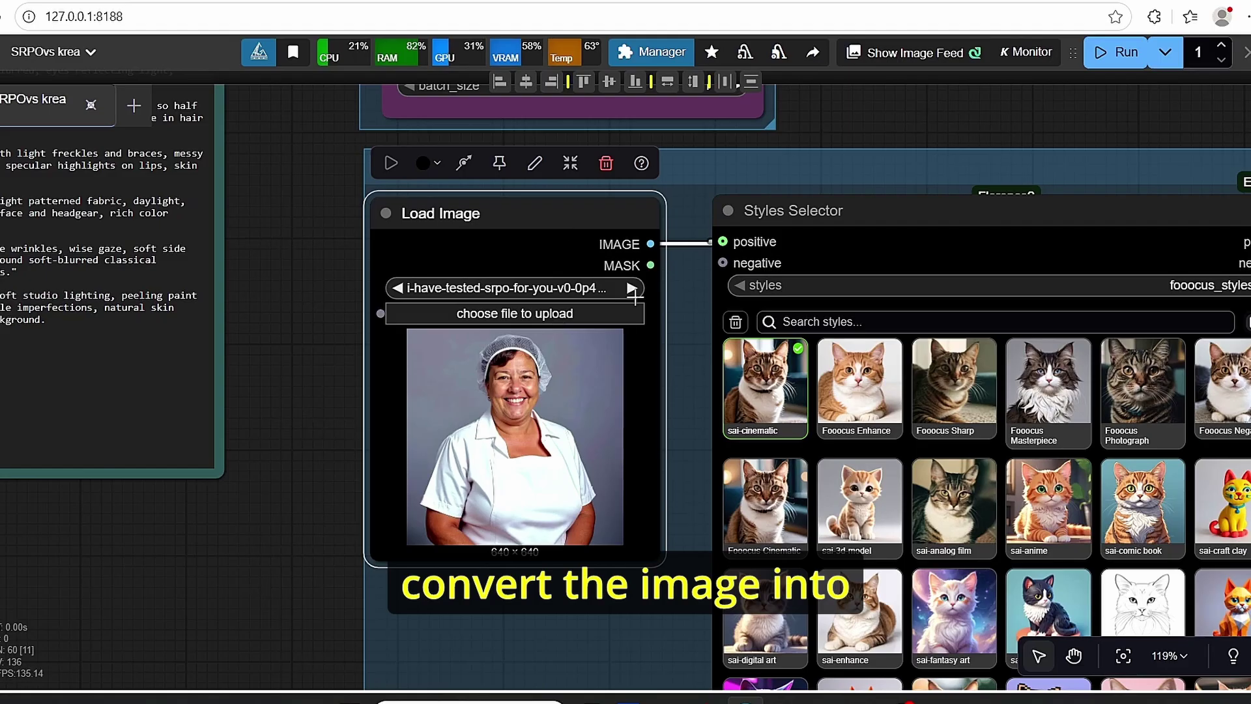
{"action": "scroll", "coordinate": [671, 293], "scroll_direction": "down", "scroll_amount": 4}
{"action": "left_click", "coordinate": [886, 155]}
{"action": "scroll", "coordinate": [887, 155], "scroll_direction": "up", "scroll_amount": 2}
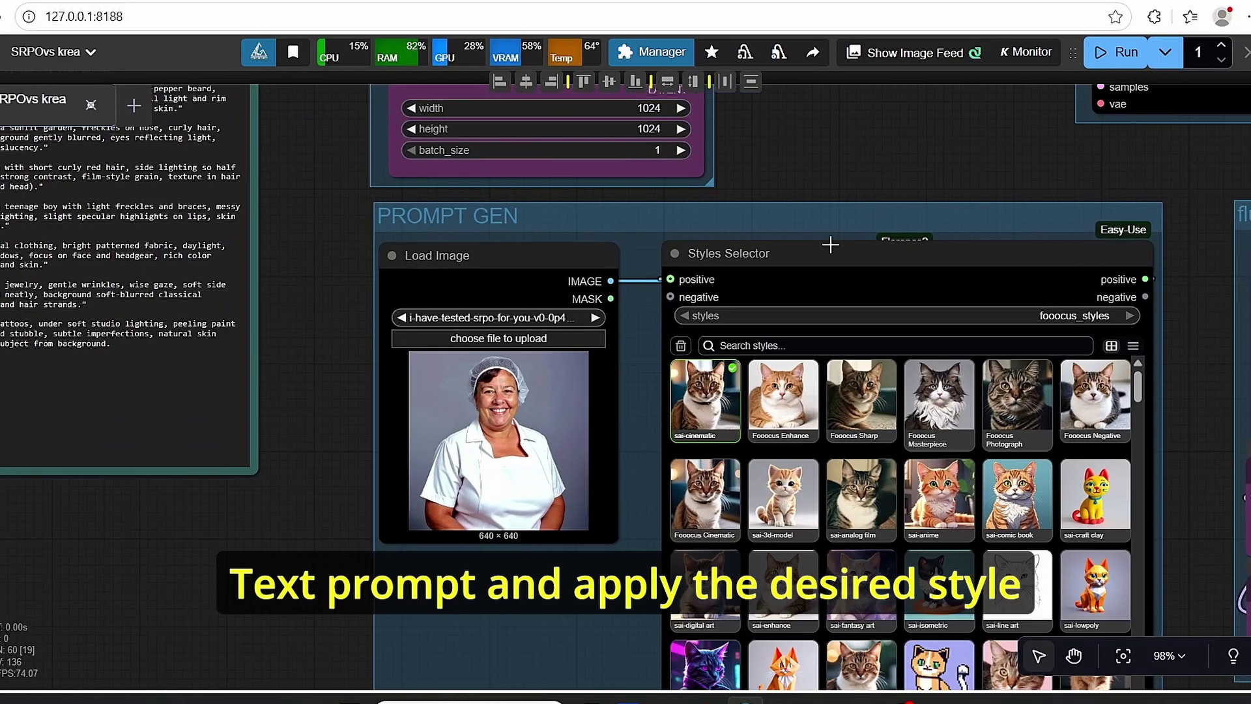
{"action": "left_click", "coordinate": [802, 270]}
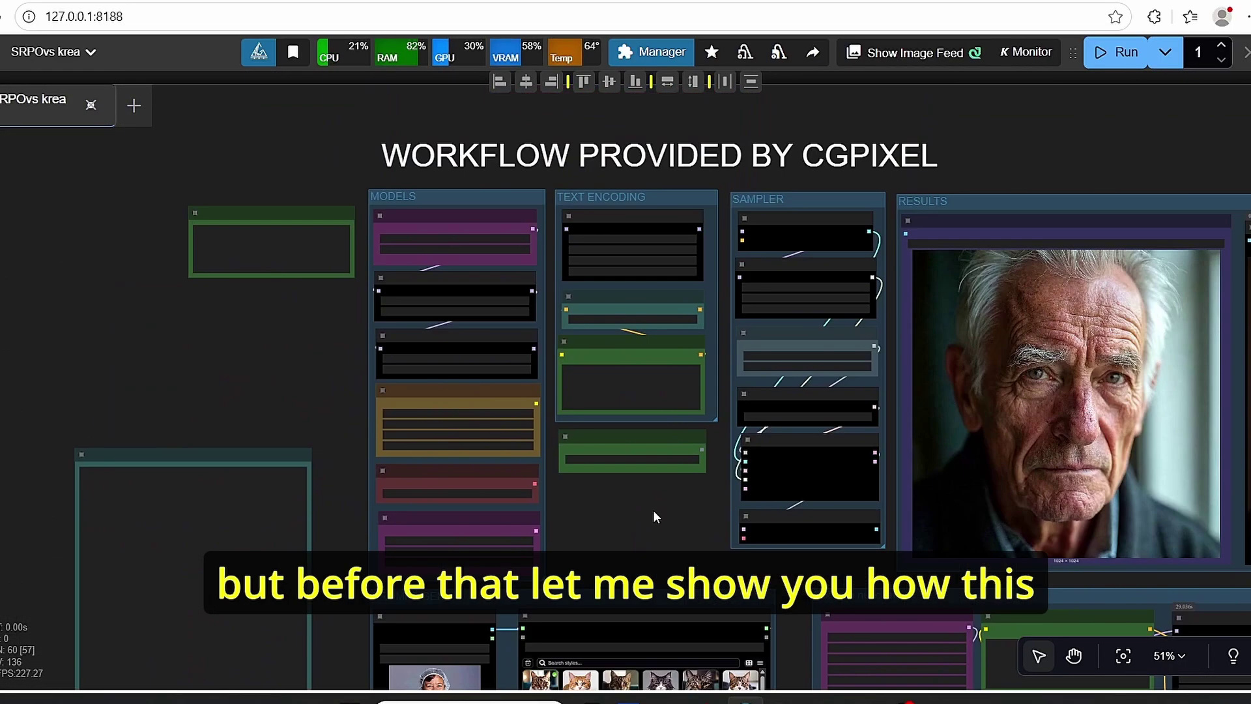
Step: Move the MODEL LINKS note farther left, away from the MODELS group
{"action": "left_click_drag", "start_coordinate": [653, 510], "coordinate": [572, 504]}
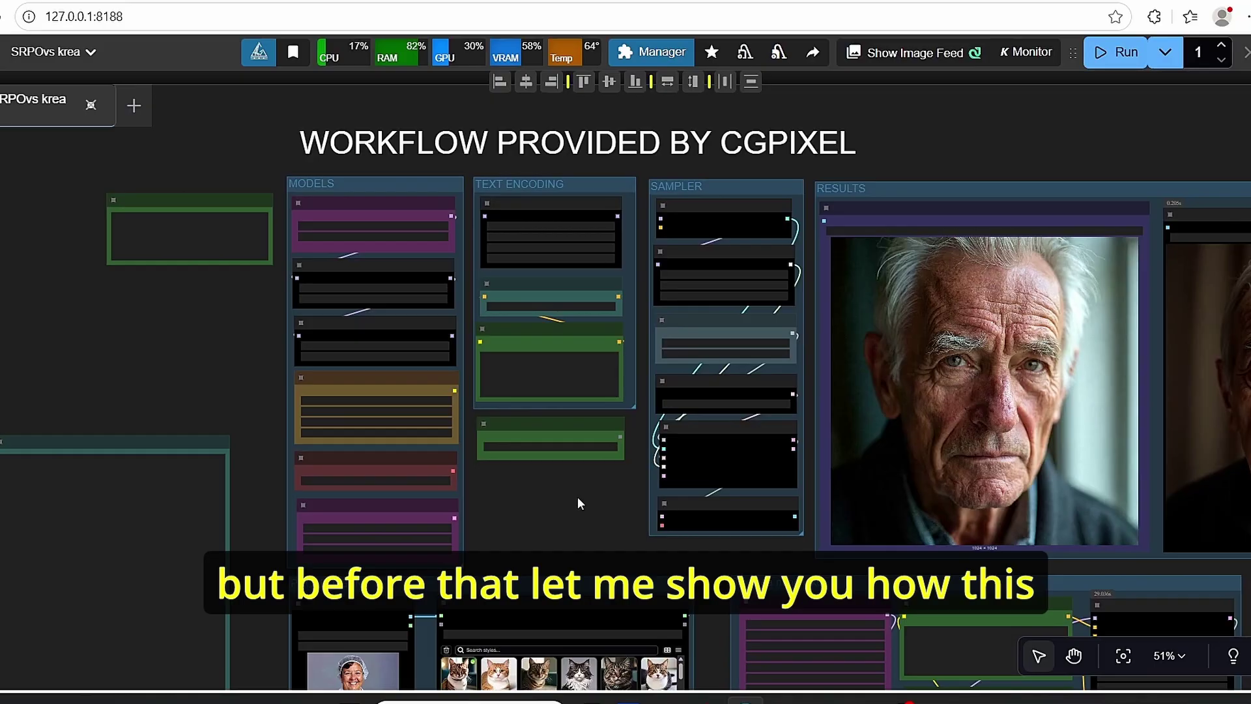
{"action": "scroll", "coordinate": [572, 507], "scroll_direction": "up", "scroll_amount": 2}
{"action": "left_click_drag", "start_coordinate": [571, 511], "coordinate": [639, 563]}
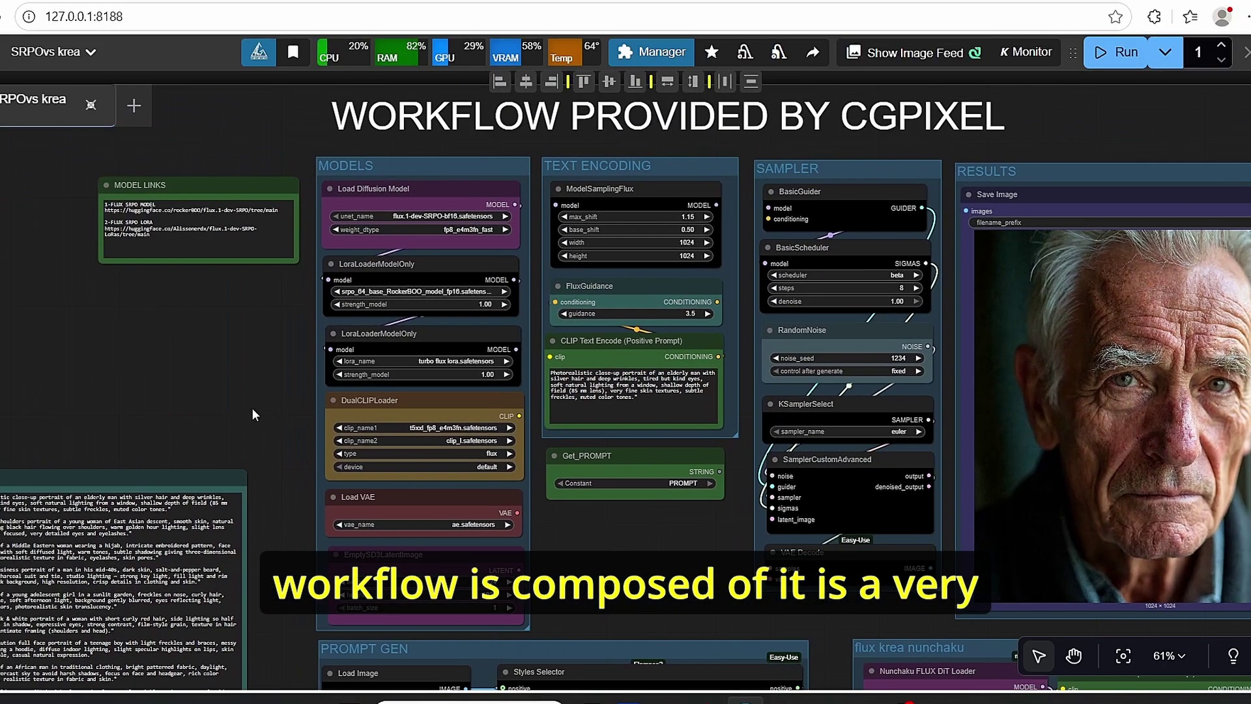
{"action": "left_click_drag", "start_coordinate": [253, 415], "coordinate": [219, 429]}
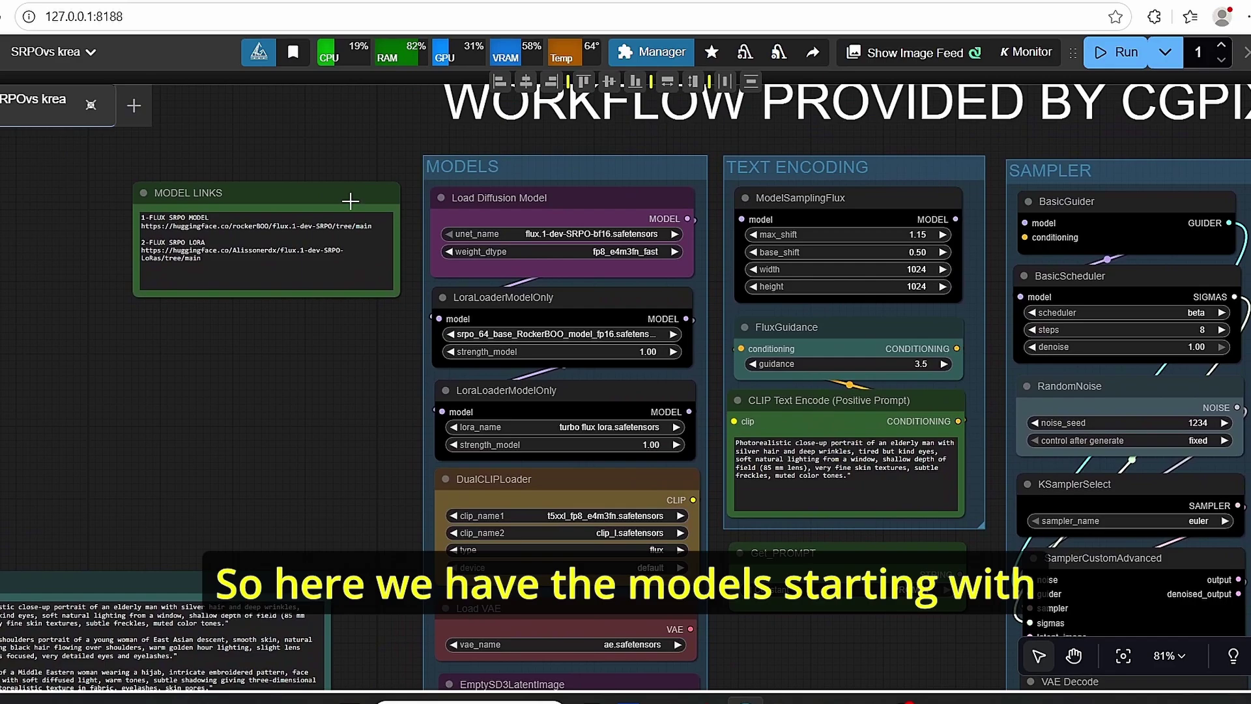
{"action": "left_click_drag", "start_coordinate": [255, 196], "coordinate": [121, 190]}
{"action": "left_click_drag", "start_coordinate": [344, 410], "coordinate": [271, 397]}
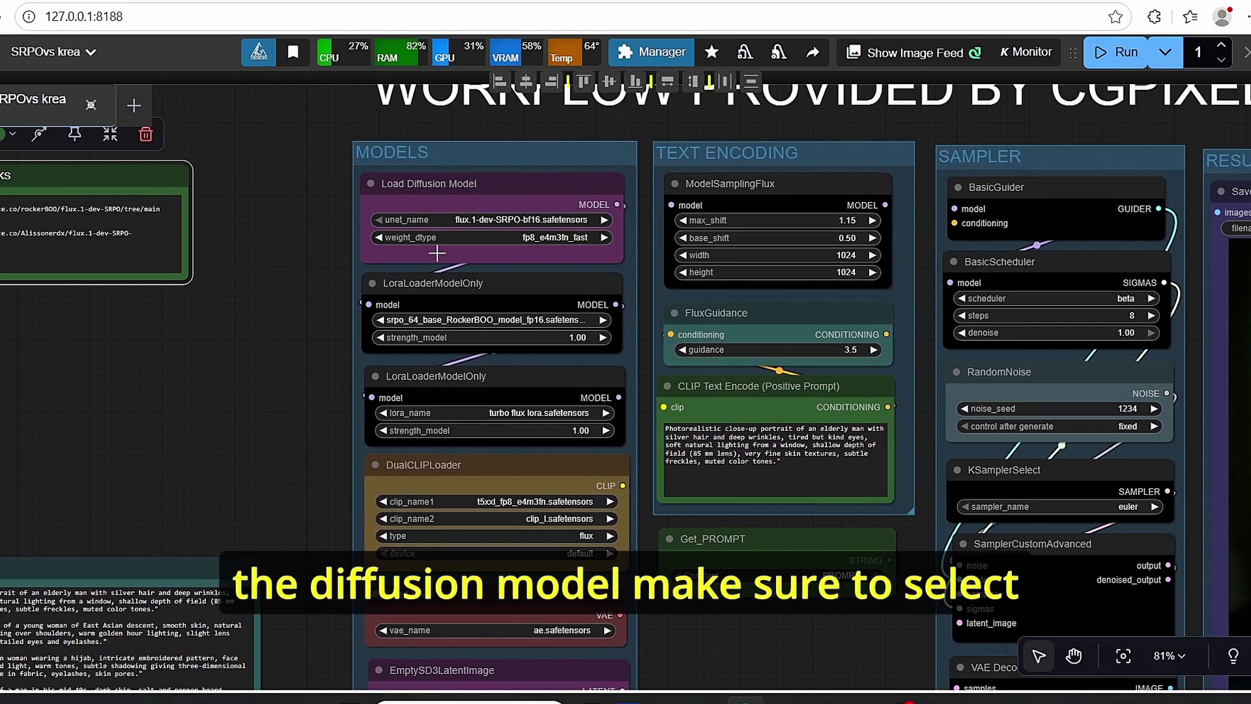
Step: Set the weight_dtype of the Load Diffusion Model node to fp8_e4m3fn_fast
{"action": "scroll", "coordinate": [437, 253], "scroll_direction": "up", "scroll_amount": 8}
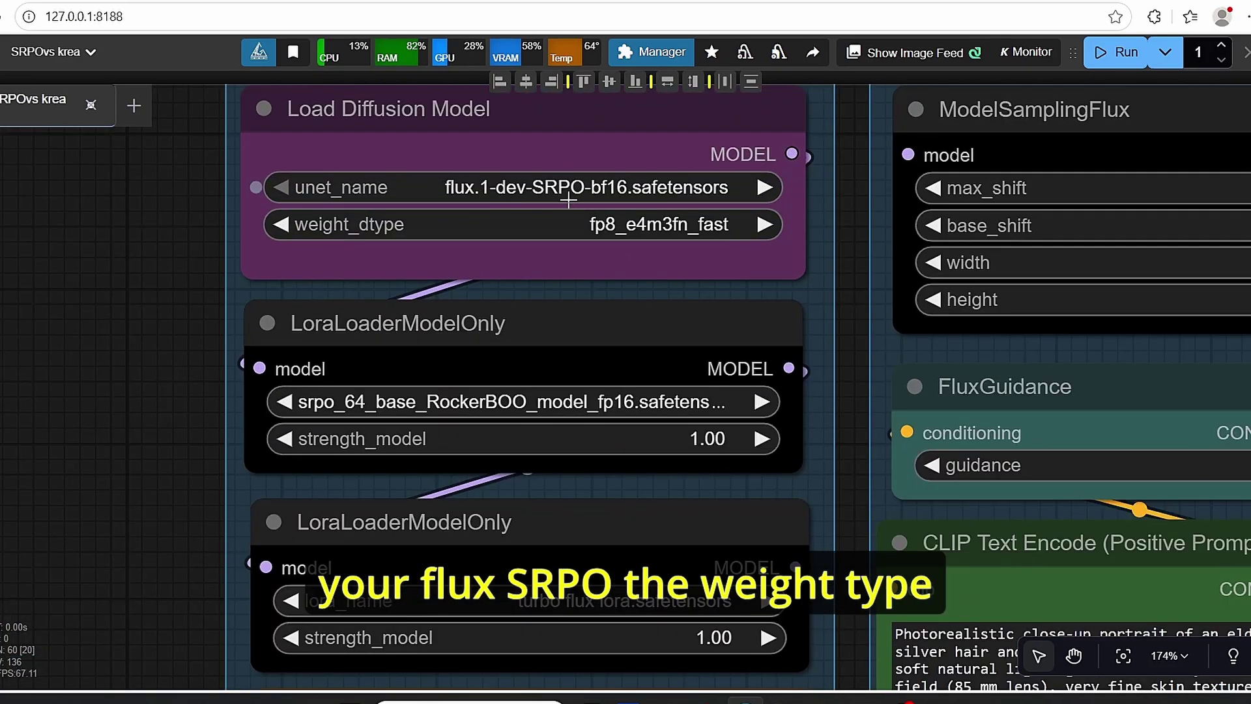
{"action": "left_click", "coordinate": [674, 232]}
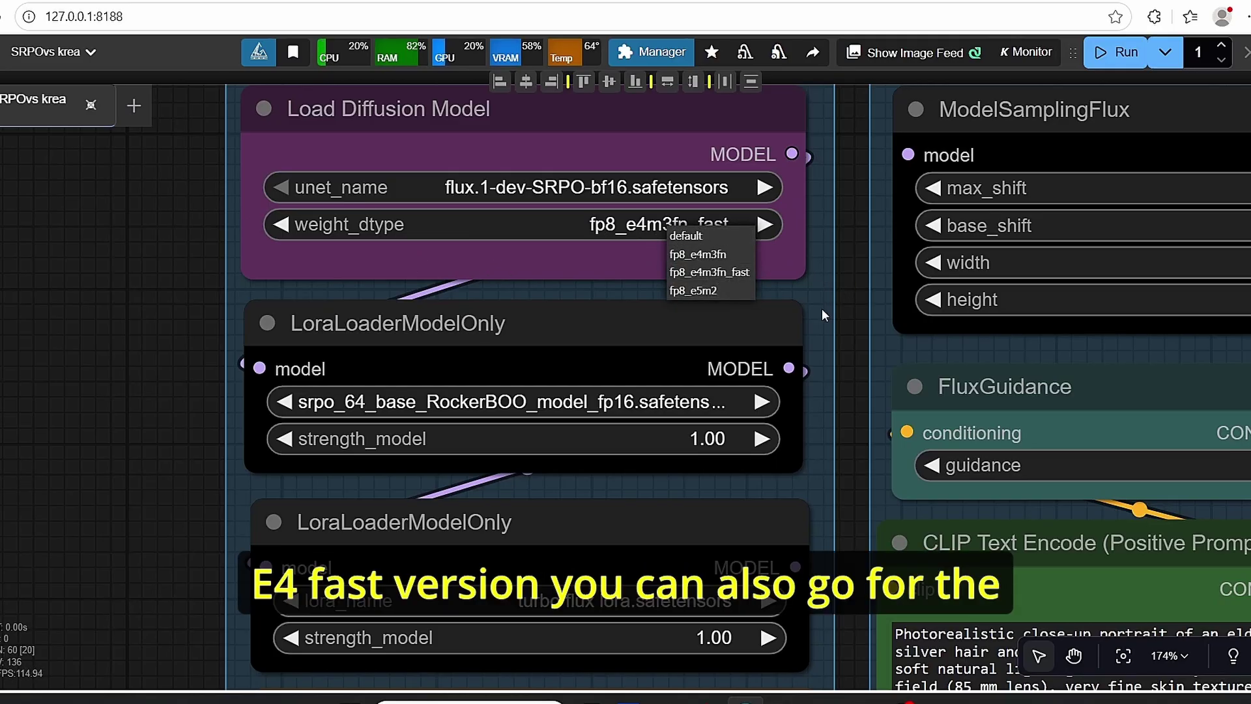
{"action": "left_click", "coordinate": [645, 217]}
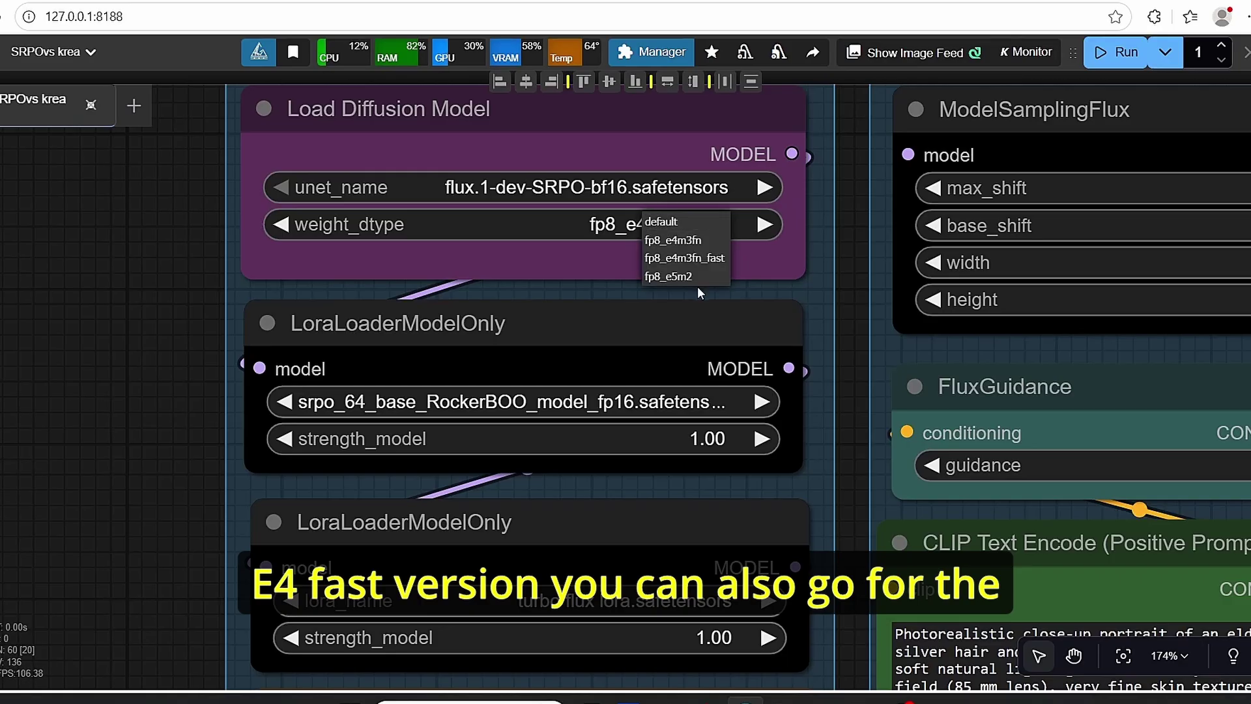
{"action": "left_click", "coordinate": [684, 258]}
Step: Inspect the first LoraLoaderModelOnly node, which loads the srpo_64_base_RockerBOO LoRA
{"action": "scroll", "coordinate": [191, 400], "scroll_direction": "down", "scroll_amount": 2}
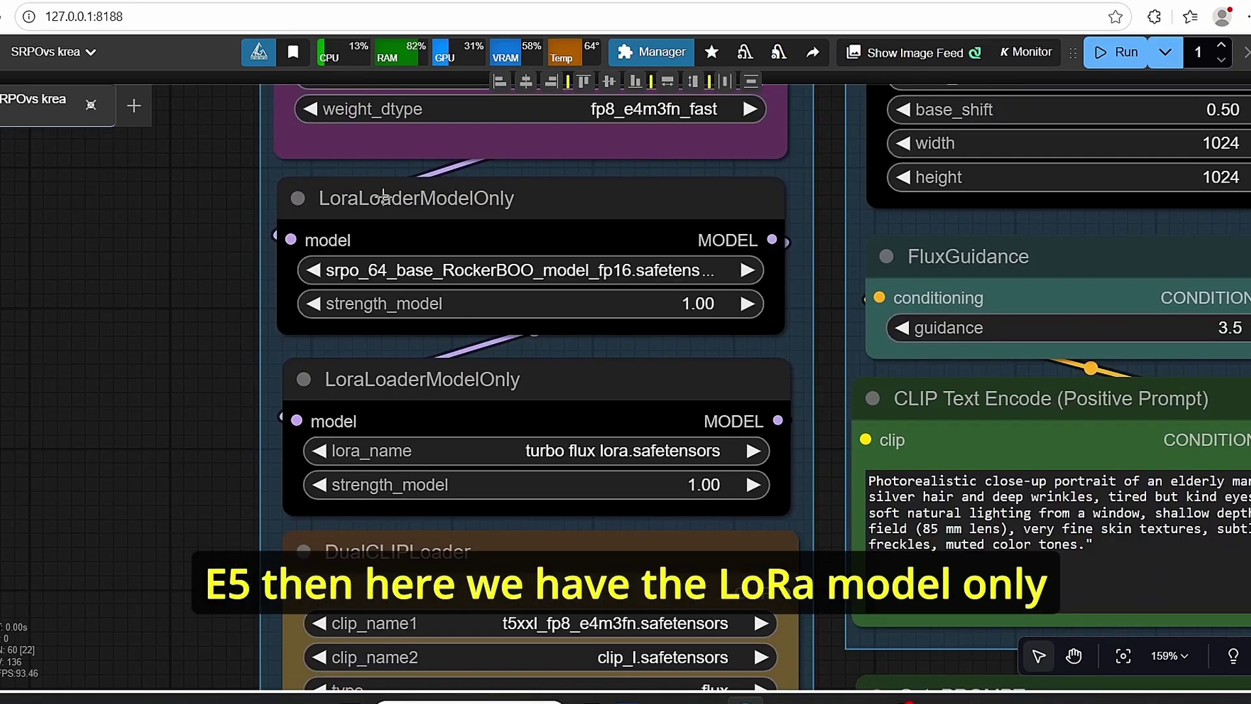
{"action": "scroll", "coordinate": [547, 218], "scroll_direction": "down", "scroll_amount": 2}
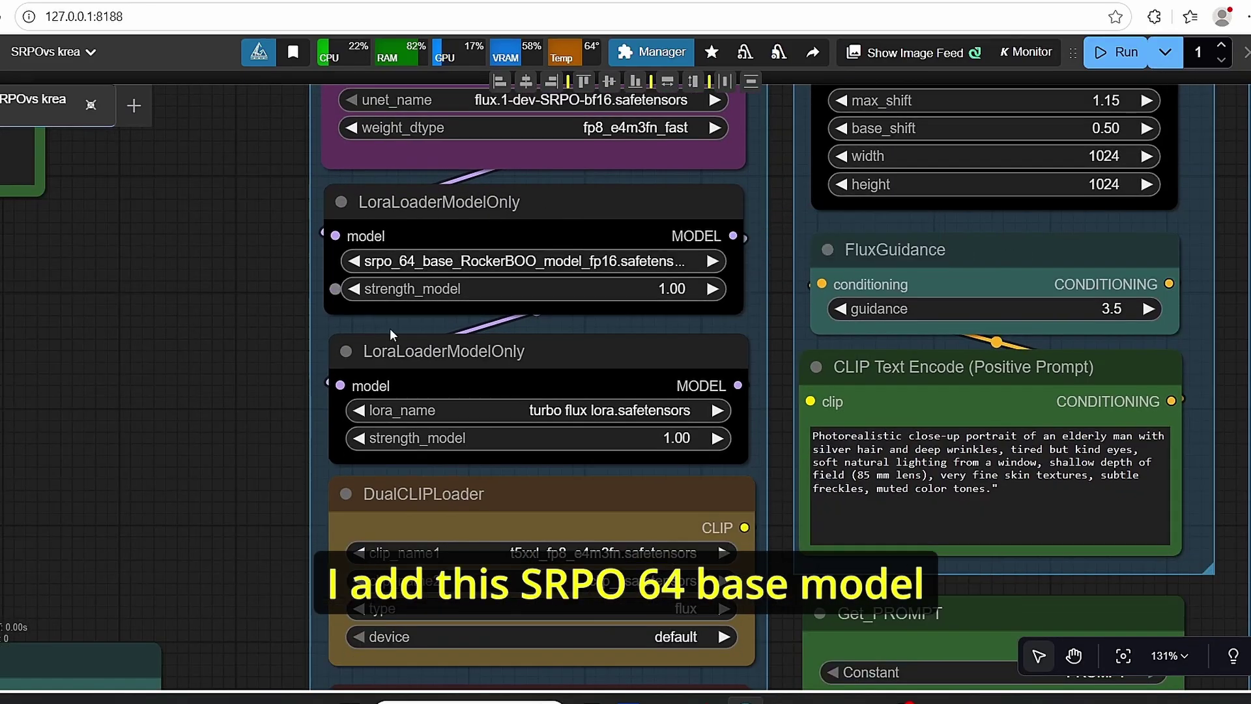
{"action": "scroll", "coordinate": [561, 357], "scroll_direction": "up", "scroll_amount": 5}
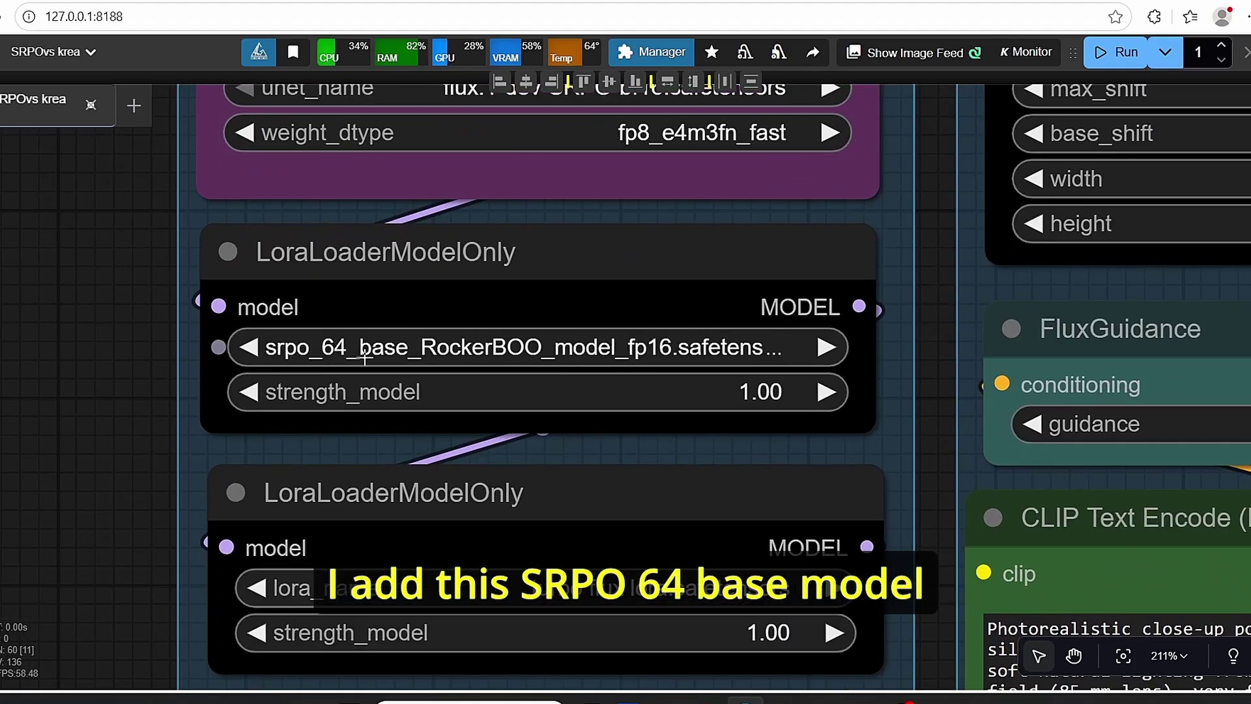
{"action": "scroll", "coordinate": [885, 501], "scroll_direction": "down", "scroll_amount": 4}
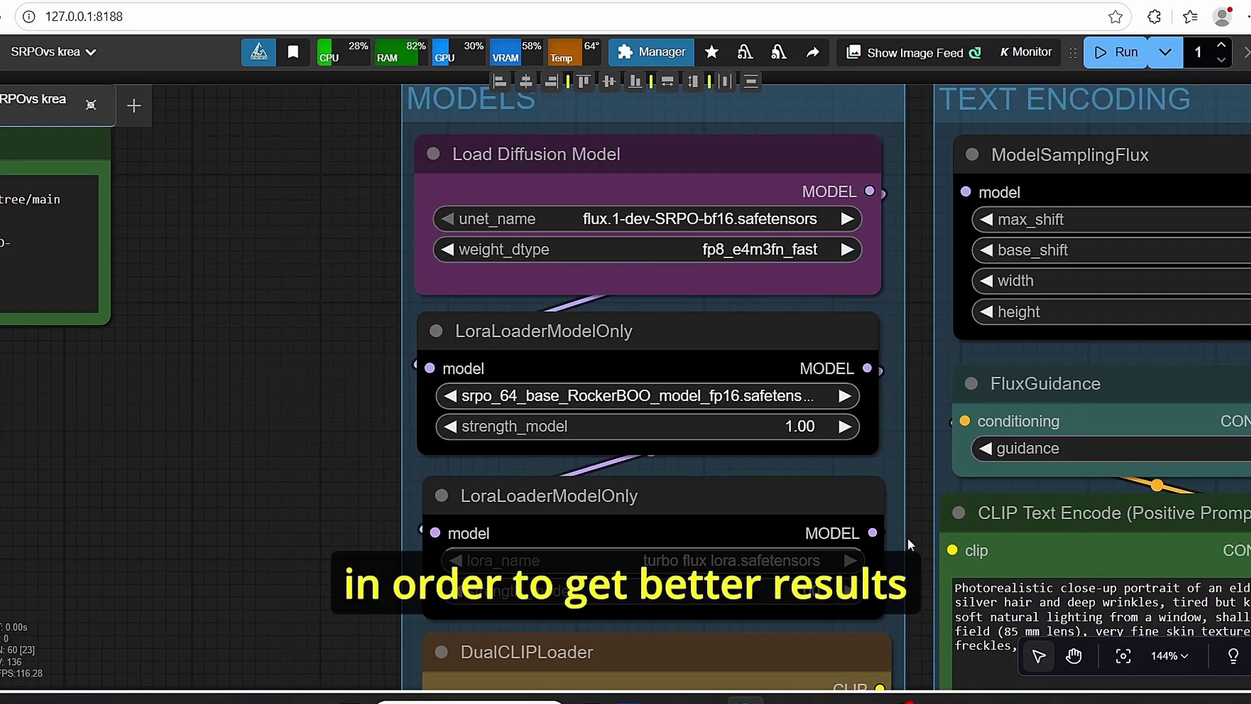
Step: Select and inspect the second LoraLoaderModelOnly node, which loads the turbo flux LoRA
{"action": "left_click_drag", "start_coordinate": [908, 537], "coordinate": [892, 496]}
{"action": "left_click_drag", "start_coordinate": [909, 549], "coordinate": [861, 492]}
{"action": "left_click", "coordinate": [471, 383]}
{"action": "scroll", "coordinate": [472, 383], "scroll_direction": "up", "scroll_amount": 2}
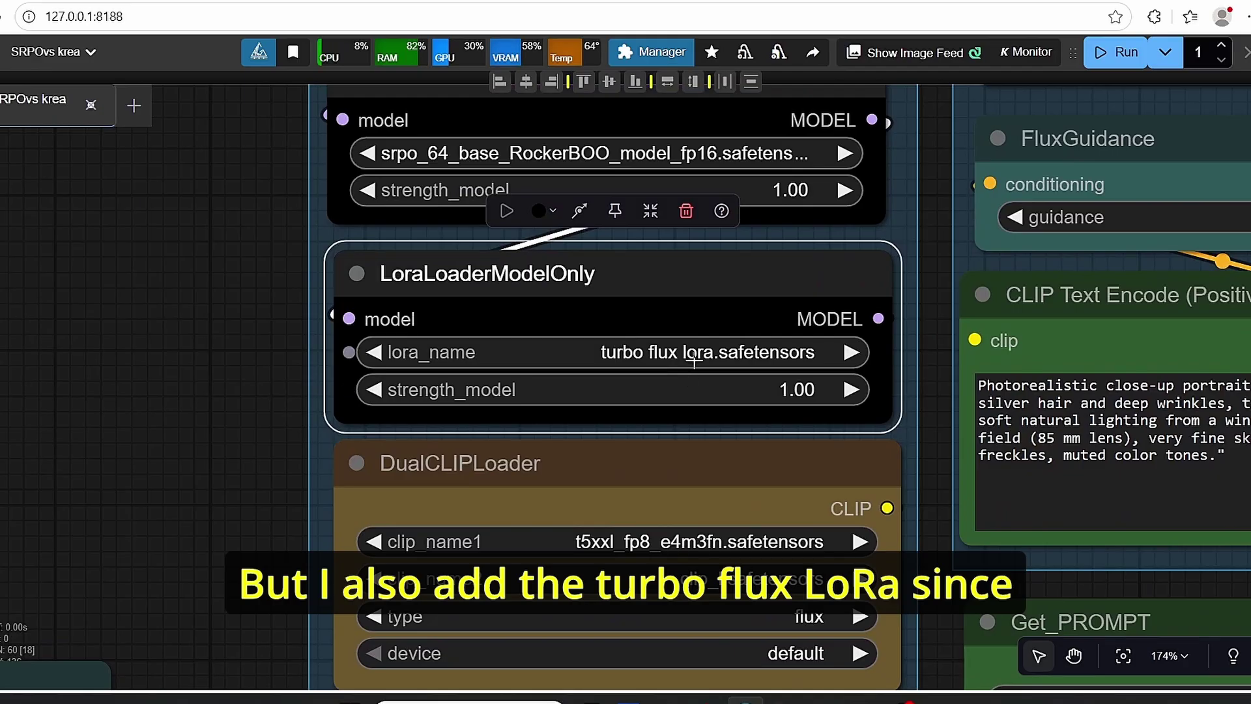
{"action": "scroll", "coordinate": [695, 357], "scroll_direction": "down", "scroll_amount": 5}
{"action": "left_click_drag", "start_coordinate": [456, 228], "coordinate": [350, 397]}
{"action": "scroll", "coordinate": [266, 384], "scroll_direction": "up", "scroll_amount": 3}
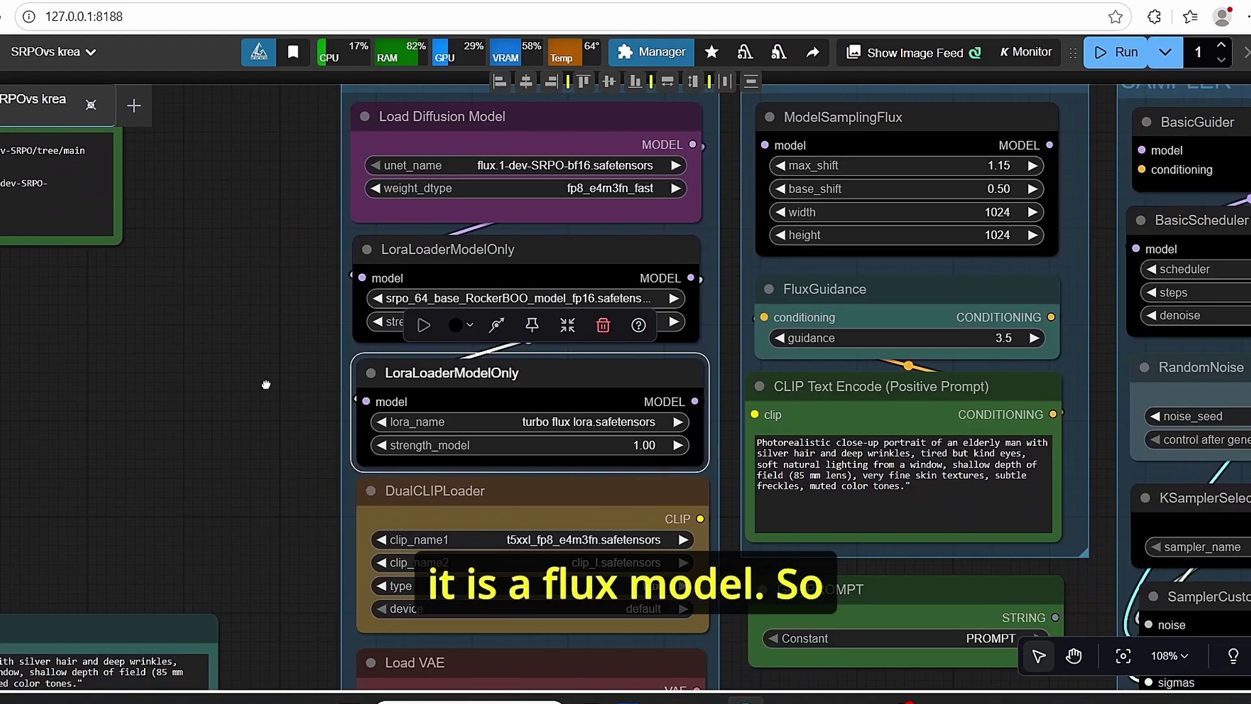
{"action": "scroll", "coordinate": [726, 478], "scroll_direction": "up", "scroll_amount": 4}
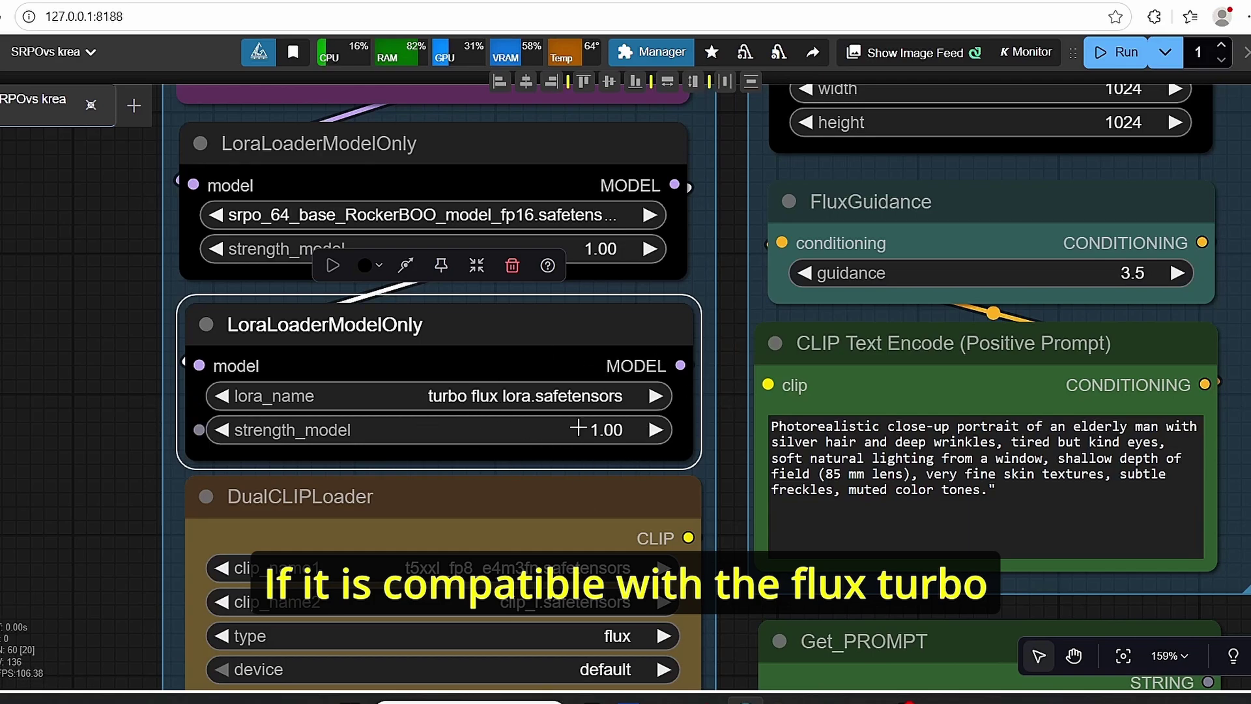
Step: Examine the clip model and type settings of the DualCLIPLoader and the Load VAE node beneath it
{"action": "scroll", "coordinate": [578, 428], "scroll_direction": "down", "scroll_amount": 3}
{"action": "left_click_drag", "start_coordinate": [695, 558], "coordinate": [672, 290]}
{"action": "scroll", "coordinate": [375, 287], "scroll_direction": "up", "scroll_amount": 2}
{"action": "left_click_drag", "start_coordinate": [129, 357], "coordinate": [366, 333]}
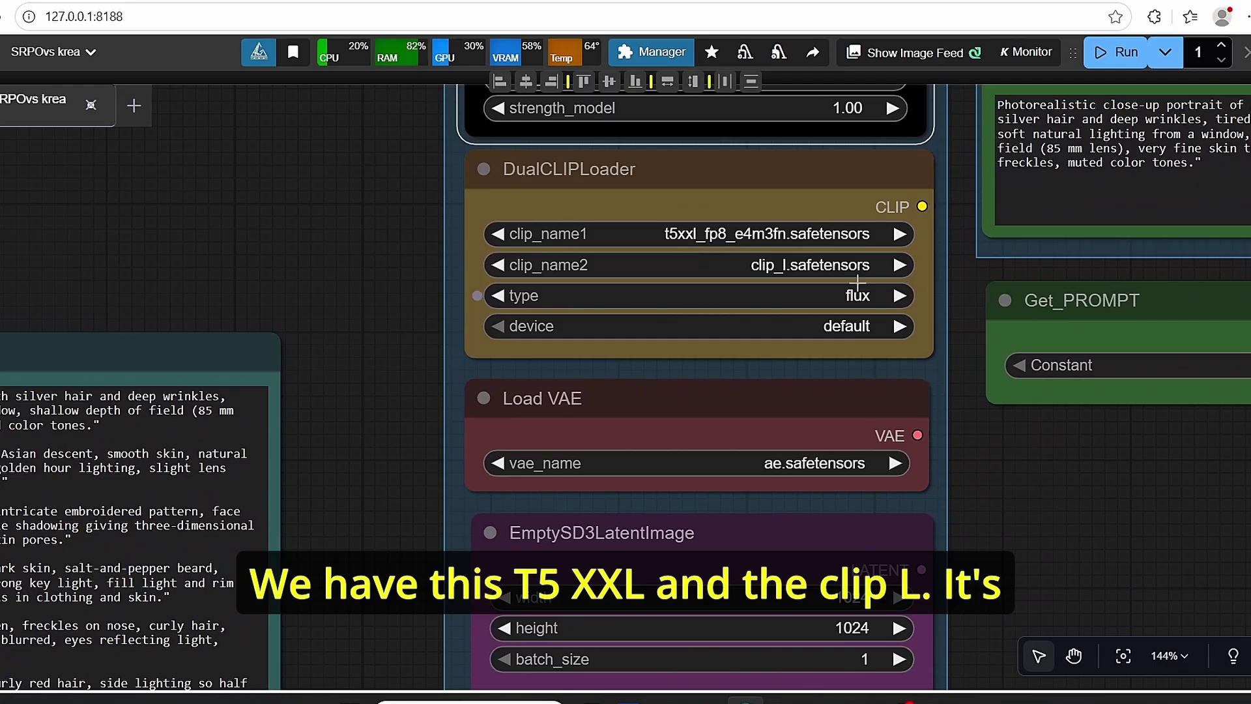
{"action": "left_click_drag", "start_coordinate": [978, 388], "coordinate": [851, 374]}
{"action": "left_click_drag", "start_coordinate": [769, 489], "coordinate": [739, 405]}
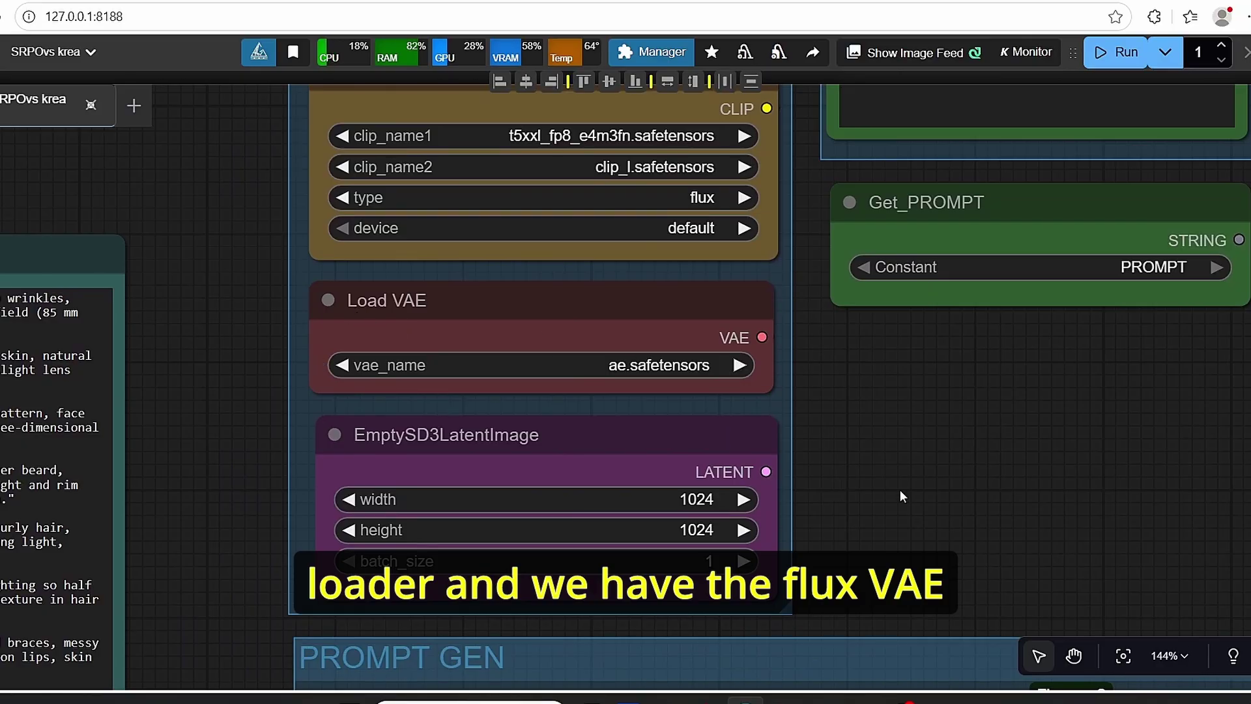
Step: Check the width, height and batch size settings in the EmptySD3LatentImage node
{"action": "scroll", "coordinate": [593, 439], "scroll_direction": "down", "scroll_amount": 1}
{"action": "scroll", "coordinate": [595, 428], "scroll_direction": "up", "scroll_amount": 2}
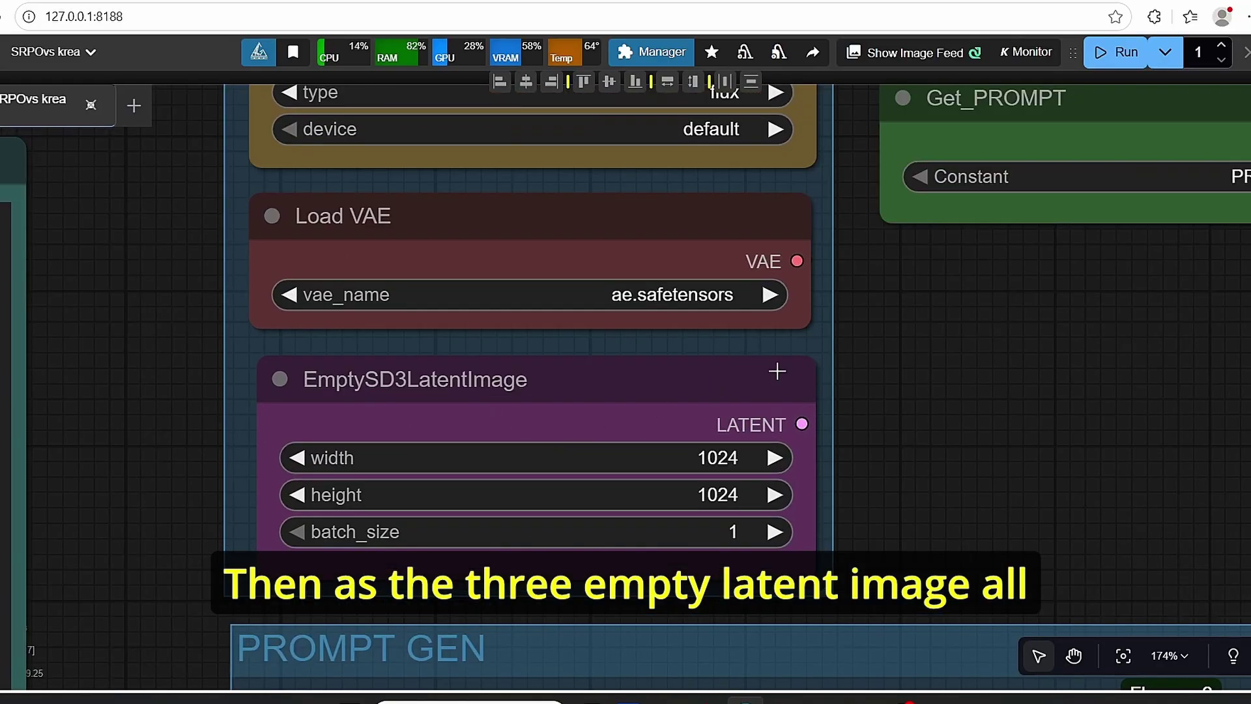
{"action": "scroll", "coordinate": [1006, 459], "scroll_direction": "down", "scroll_amount": 3}
{"action": "scroll", "coordinate": [993, 467], "scroll_direction": "up", "scroll_amount": 2}
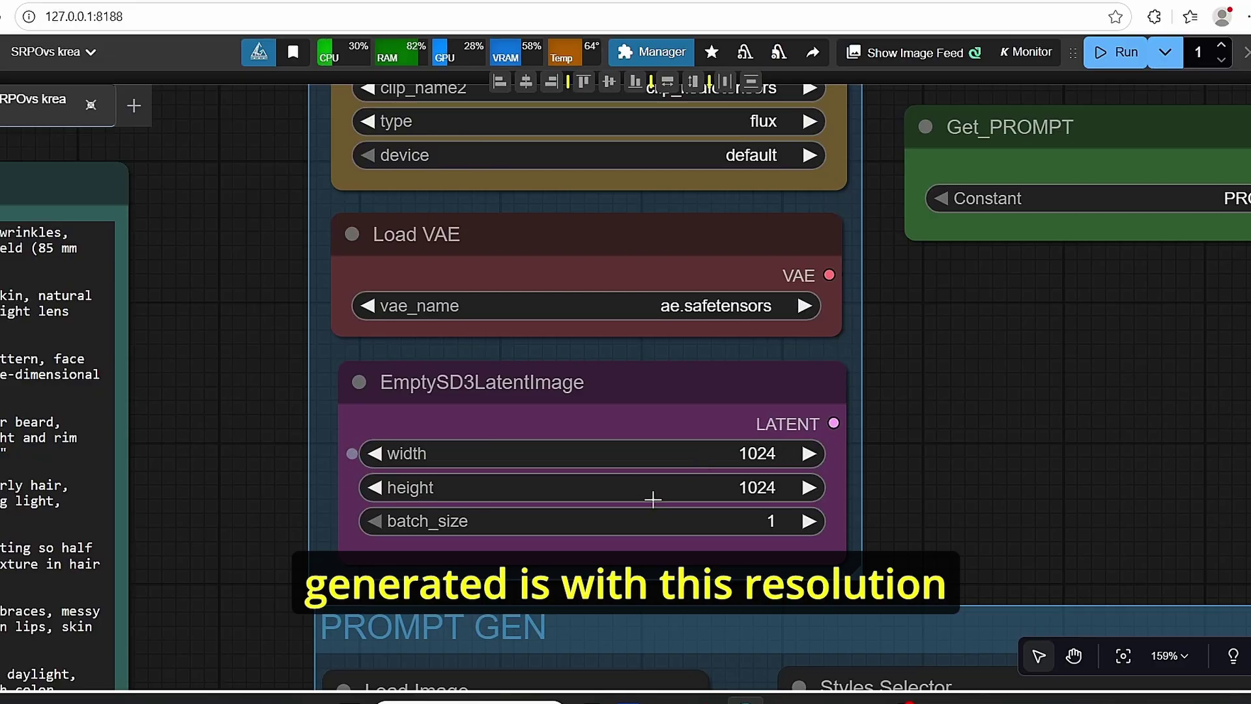
{"action": "scroll", "coordinate": [867, 503], "scroll_direction": "down", "scroll_amount": 3}
Step: Review the ModelSamplingFlux, FluxGuidance and CLIP Text Encode nodes alongside the neighbouring SAMPLER group
{"action": "left_click_drag", "start_coordinate": [906, 365], "coordinate": [830, 267]}
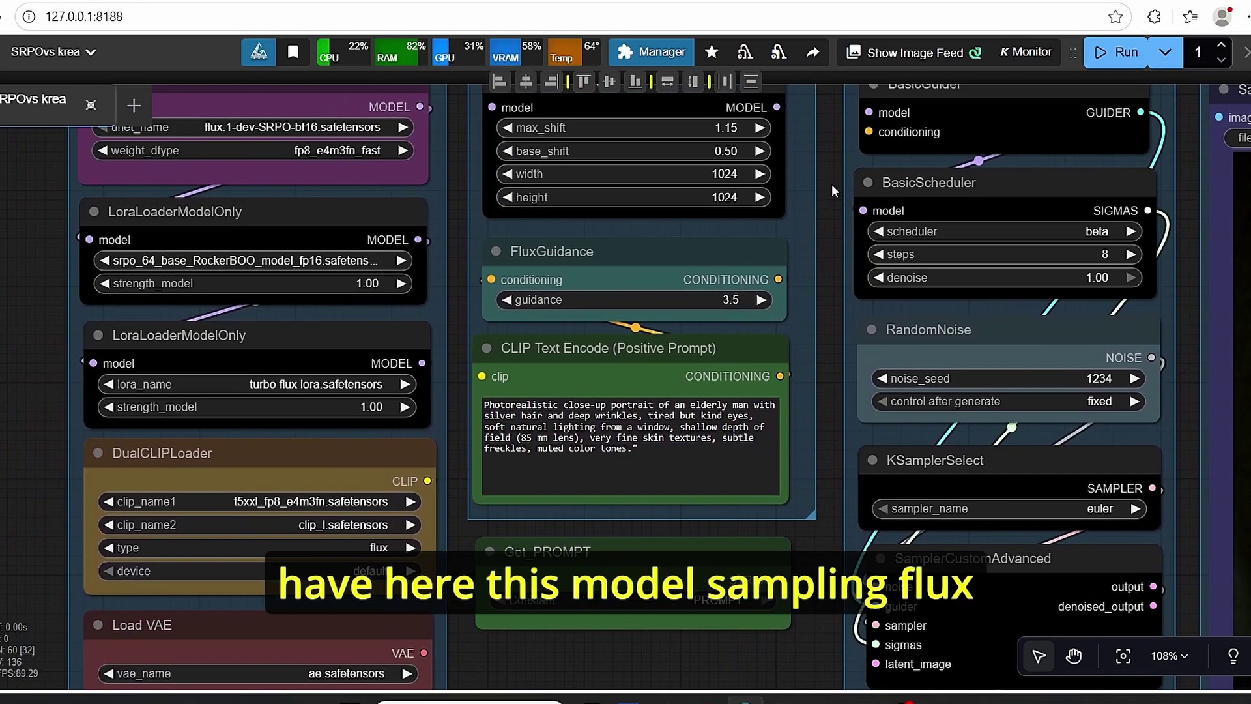
{"action": "left_click_drag", "start_coordinate": [834, 182], "coordinate": [743, 289]}
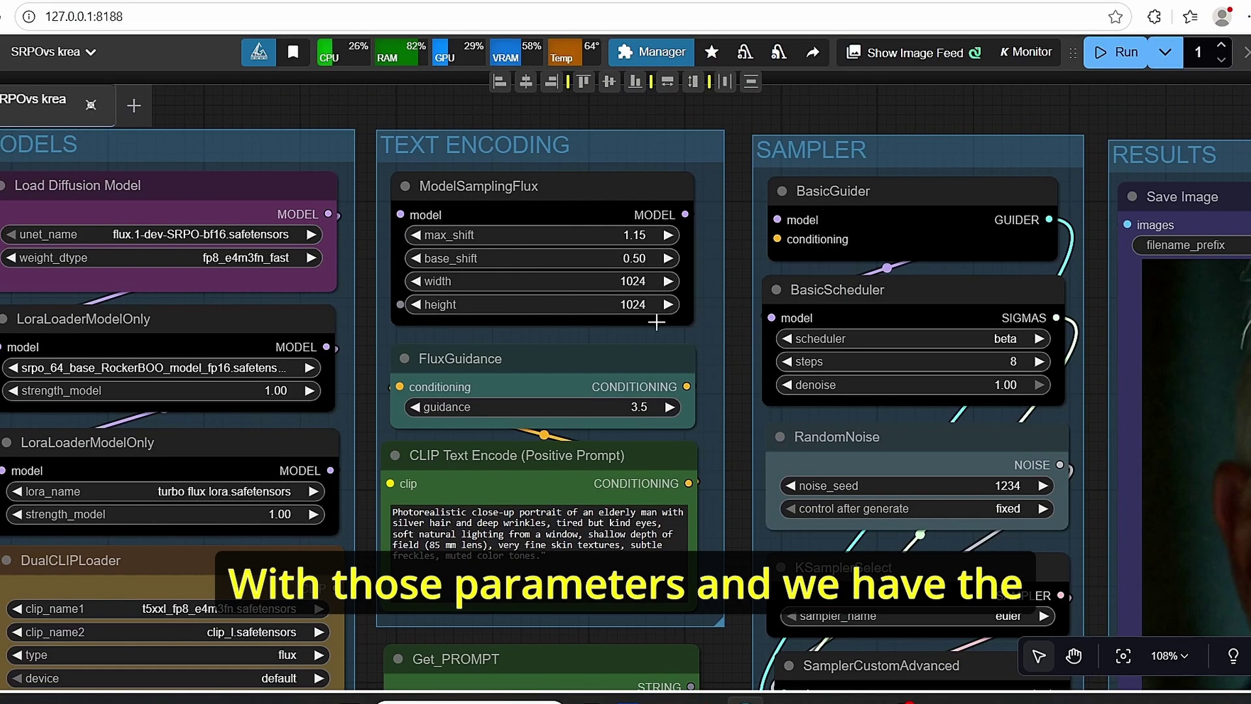
{"action": "left_click", "coordinate": [513, 490]}
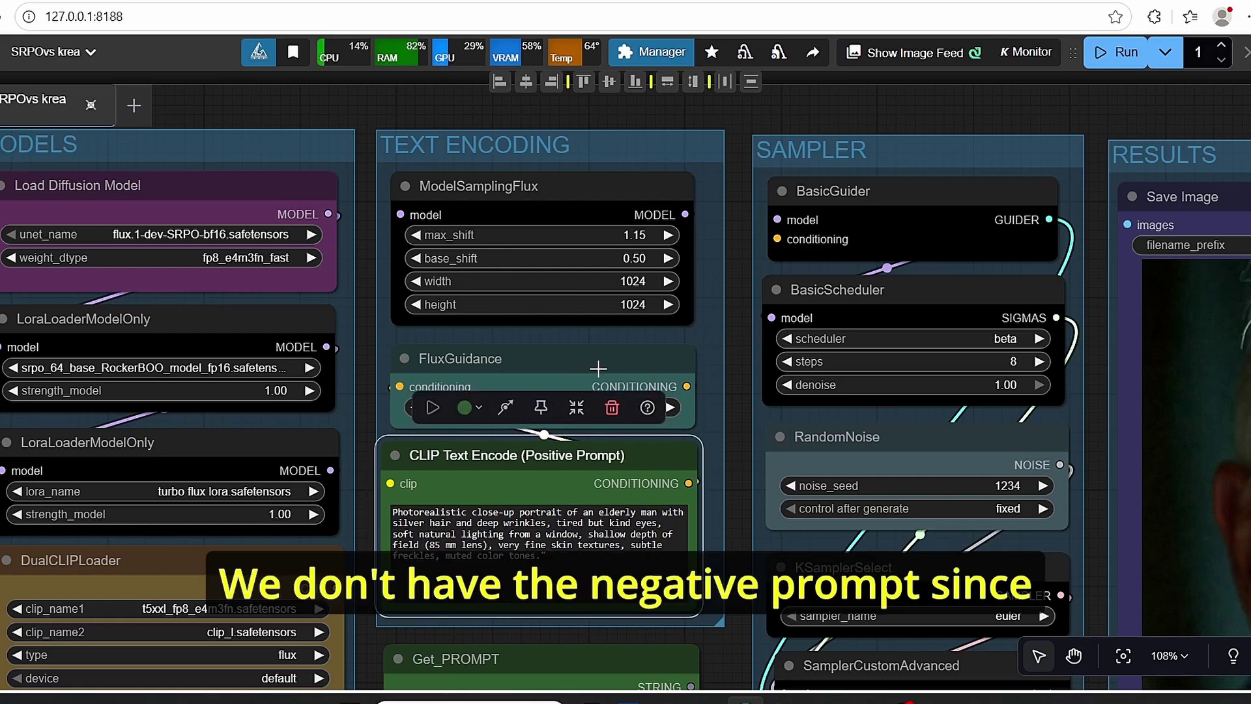
{"action": "left_click", "coordinate": [597, 369]}
{"action": "left_click_drag", "start_coordinate": [719, 469], "coordinate": [629, 325]}
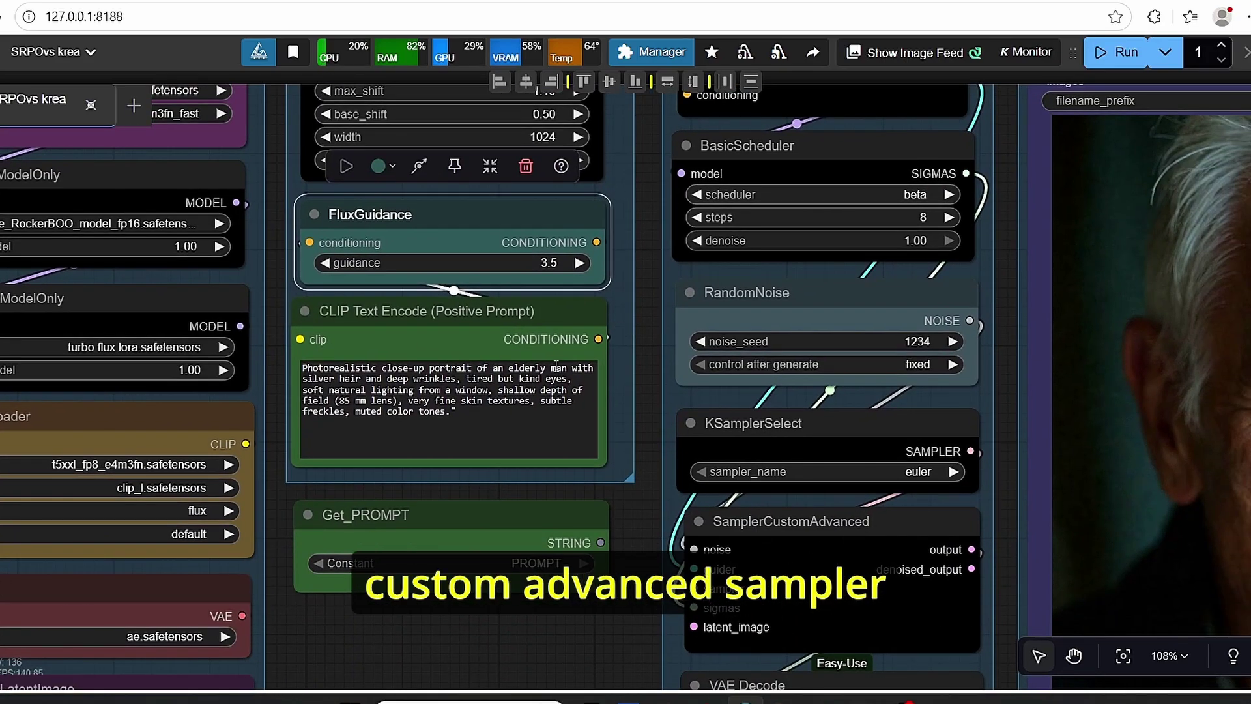
{"action": "scroll", "coordinate": [458, 405], "scroll_direction": "up", "scroll_amount": 1}
{"action": "scroll", "coordinate": [457, 407], "scroll_direction": "up", "scroll_amount": 1}
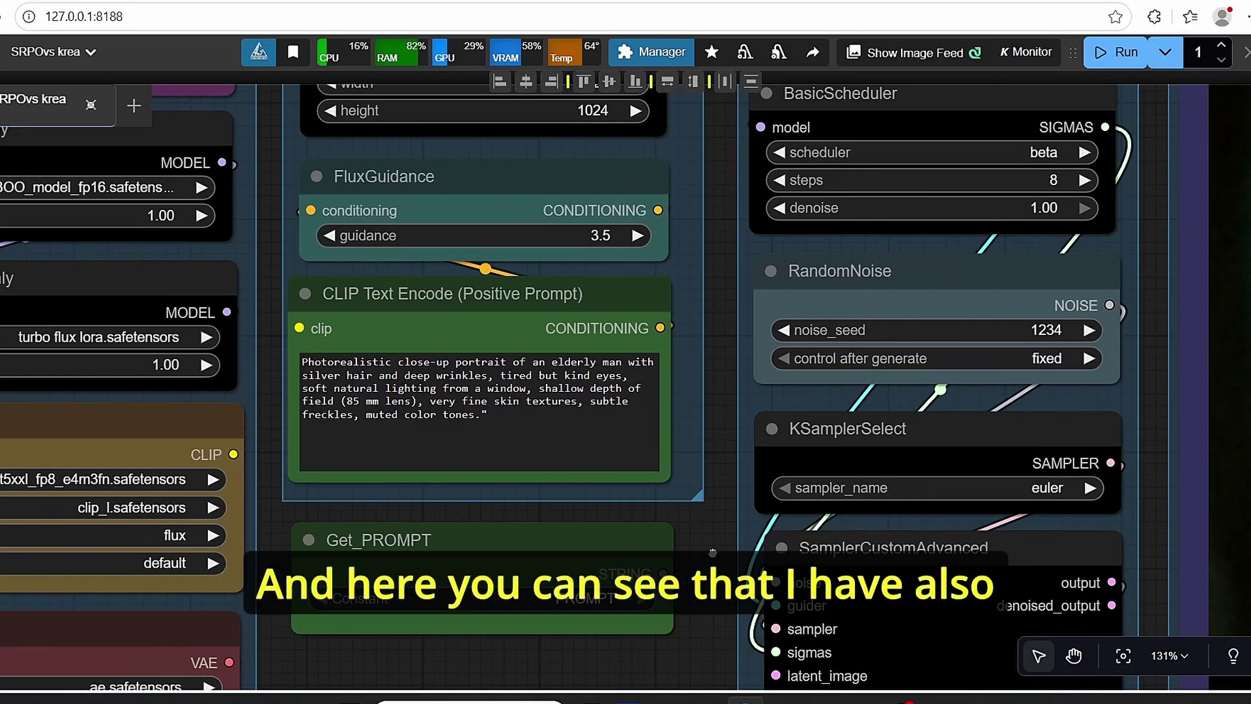
Step: Try linking the STRING output of Get_PROMPT to the text input of the CLIP Text Encode node, and focus its prompt text
{"action": "left_click_drag", "start_coordinate": [715, 555], "coordinate": [730, 477]}
{"action": "left_click", "coordinate": [488, 493]}
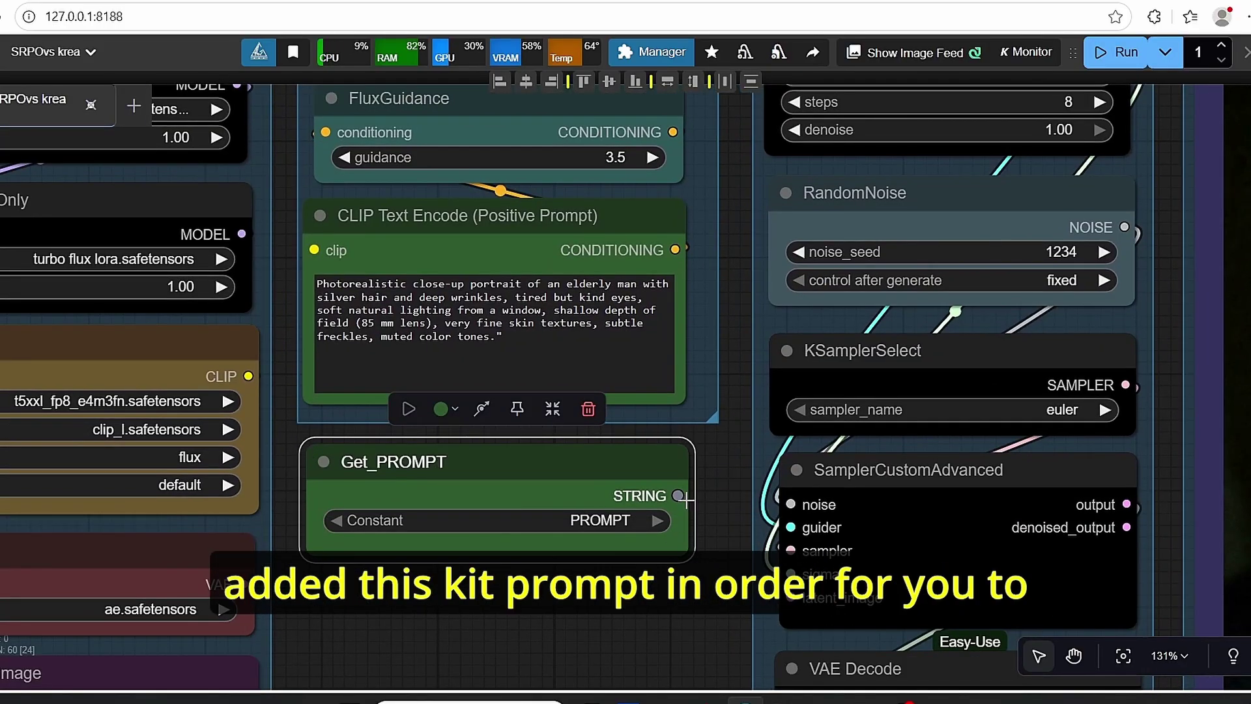
{"action": "scroll", "coordinate": [738, 299], "scroll_direction": "down", "scroll_amount": 4}
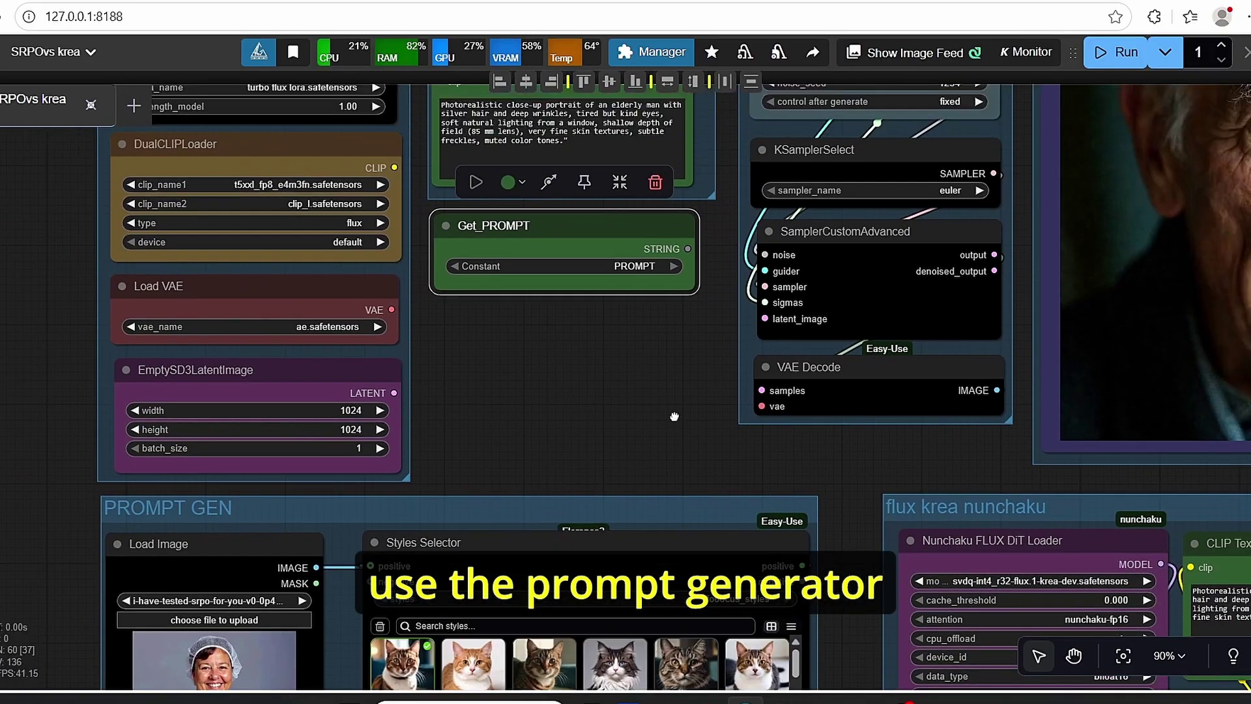
{"action": "scroll", "coordinate": [676, 425], "scroll_direction": "up", "scroll_amount": 4}
{"action": "left_click_drag", "start_coordinate": [635, 424], "coordinate": [376, 253]}
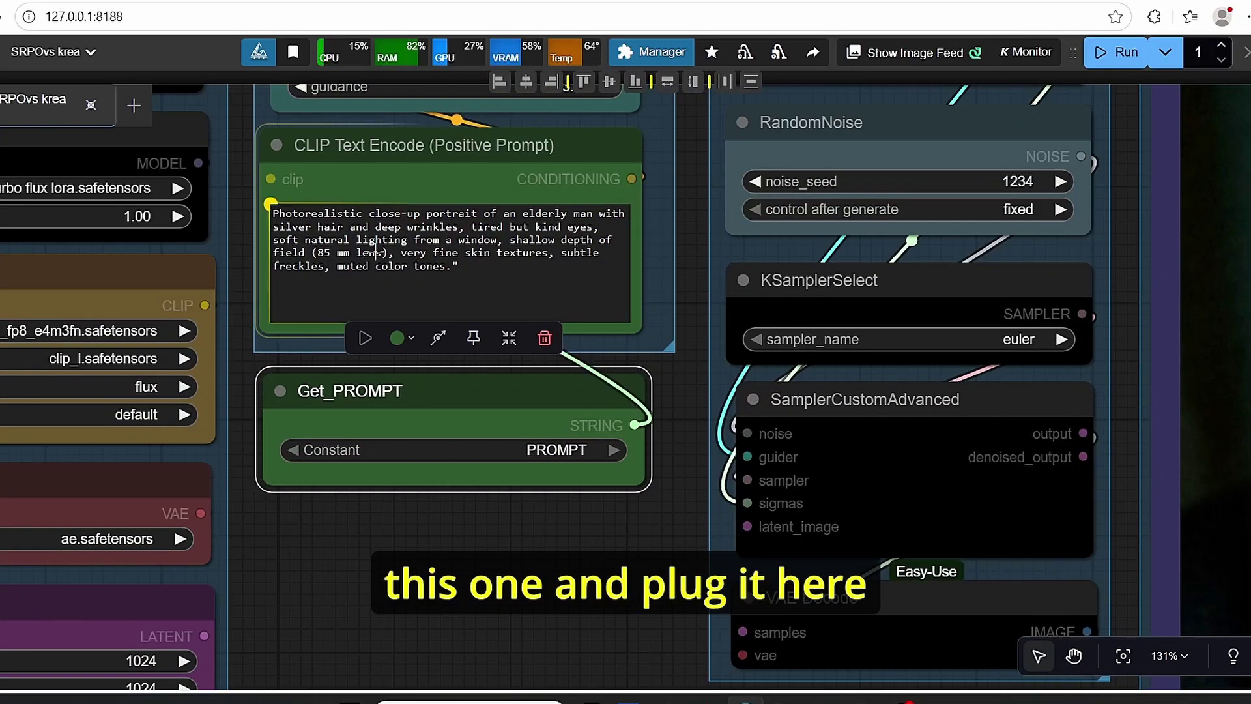
{"action": "left_click_drag", "start_coordinate": [277, 191], "coordinate": [291, 207]}
{"action": "left_click_drag", "start_coordinate": [547, 289], "coordinate": [713, 395]}
{"action": "left_click", "coordinate": [632, 519]}
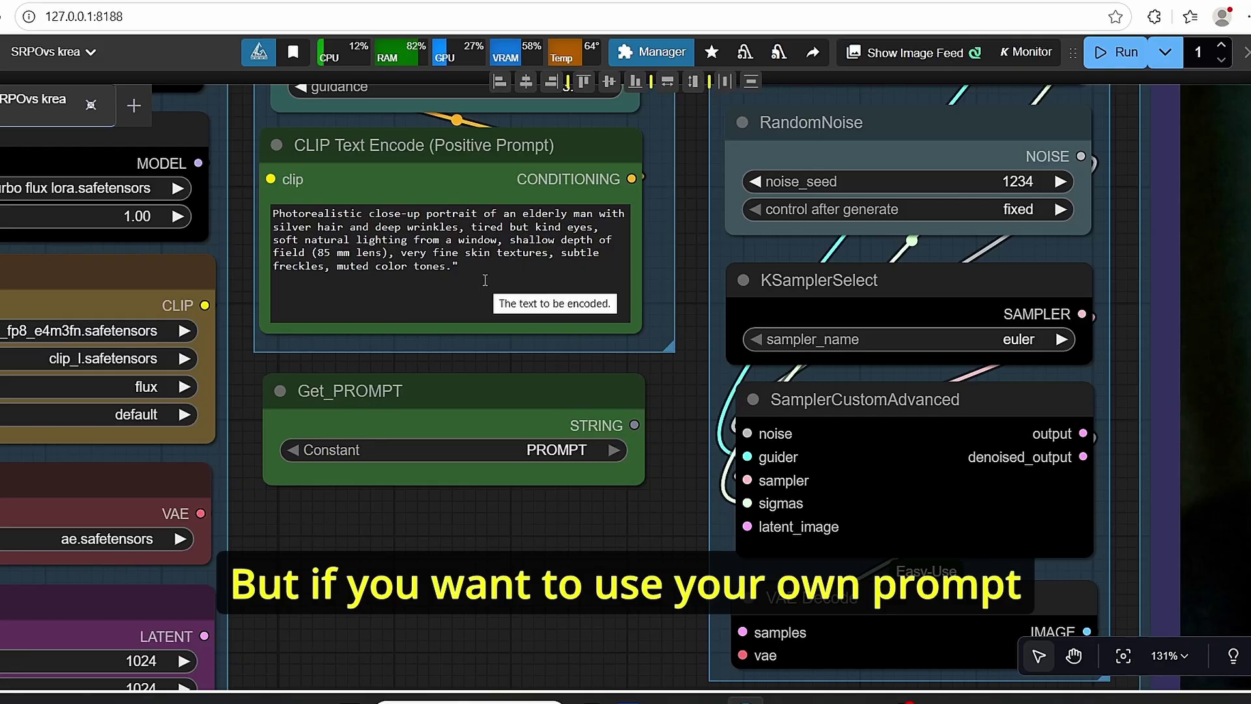
{"action": "left_click", "coordinate": [284, 231]}
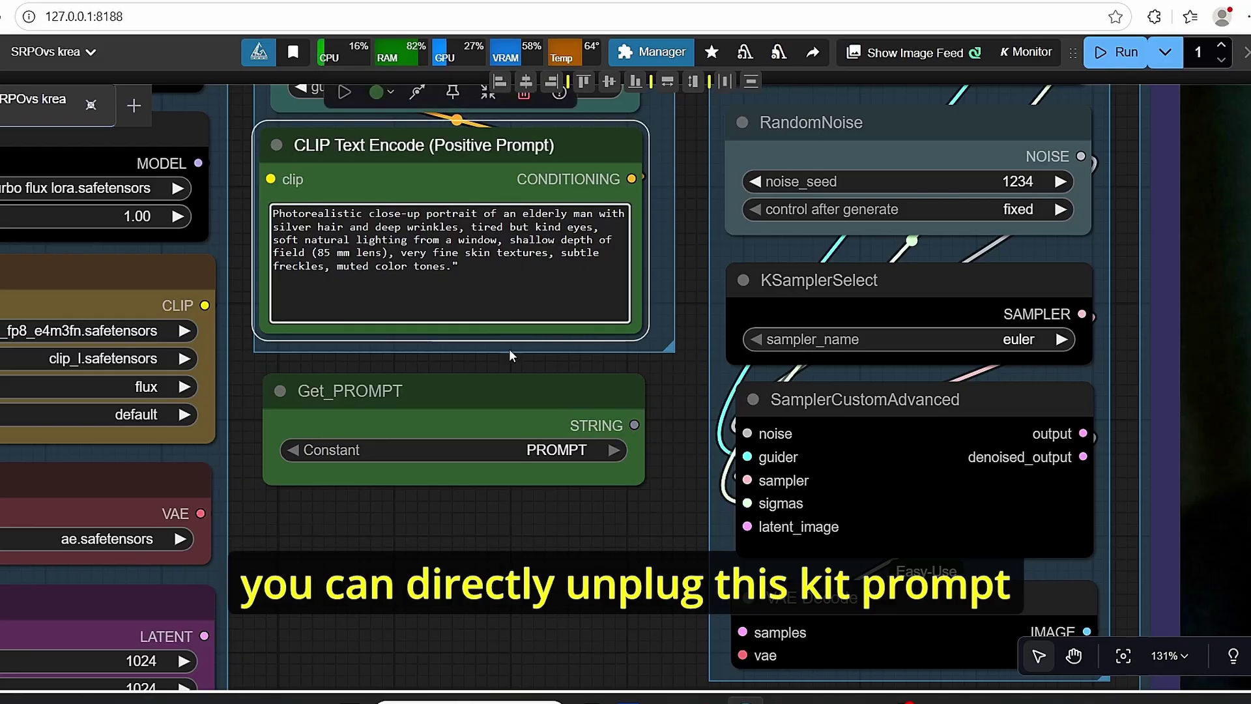
Step: Review the Get_PROMPT node alongside the prompt text of the CLIP Text Encode node in the TEXT ENCODING group
{"action": "left_click", "coordinate": [505, 390]}
{"action": "left_click", "coordinate": [485, 265]}
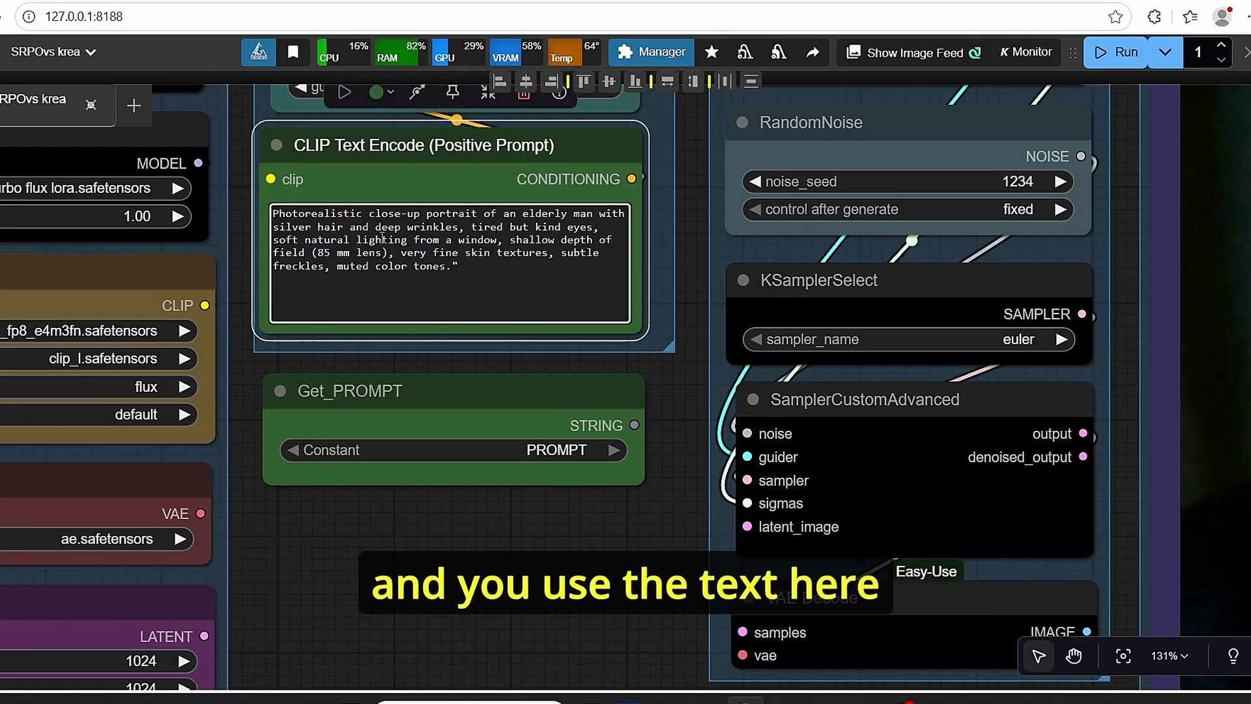
{"action": "key", "text": "Return"}
Step: Examine the BasicGuider node's model and conditioning inputs in the SAMPLER group, together with the FluxGuidance node
{"action": "scroll", "coordinate": [424, 211], "scroll_direction": "down", "scroll_amount": 4}
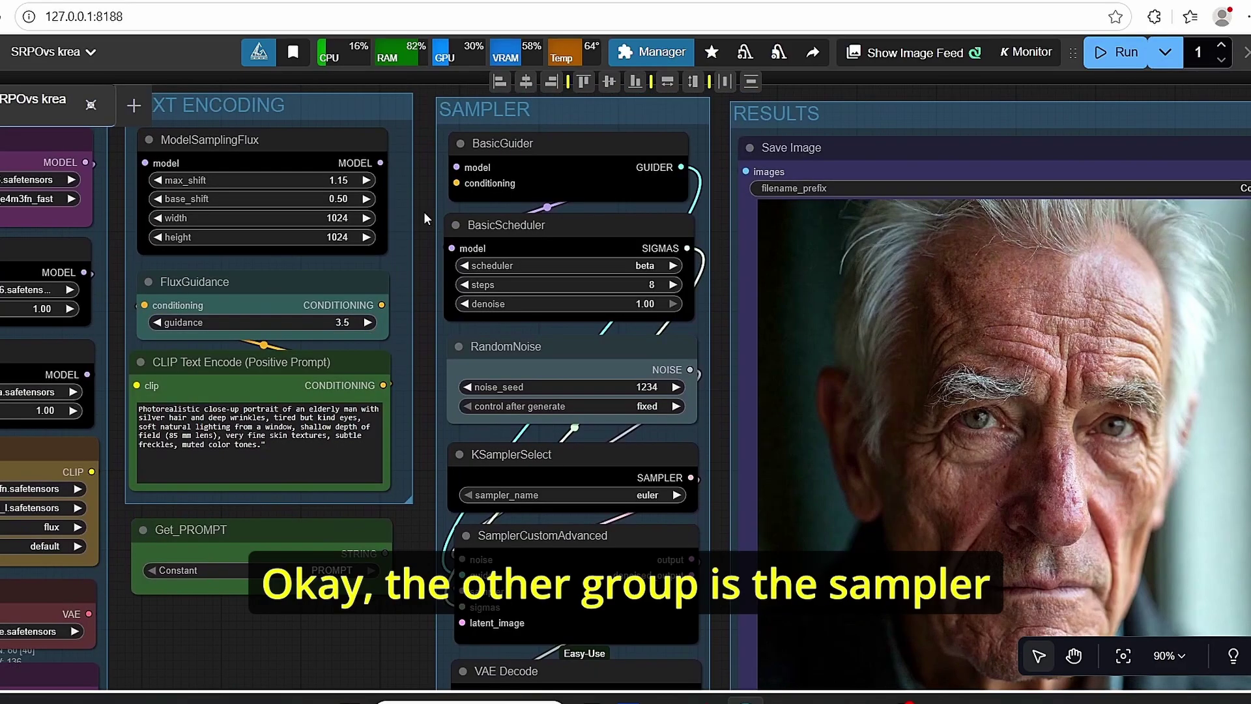
{"action": "left_click", "coordinate": [580, 171]}
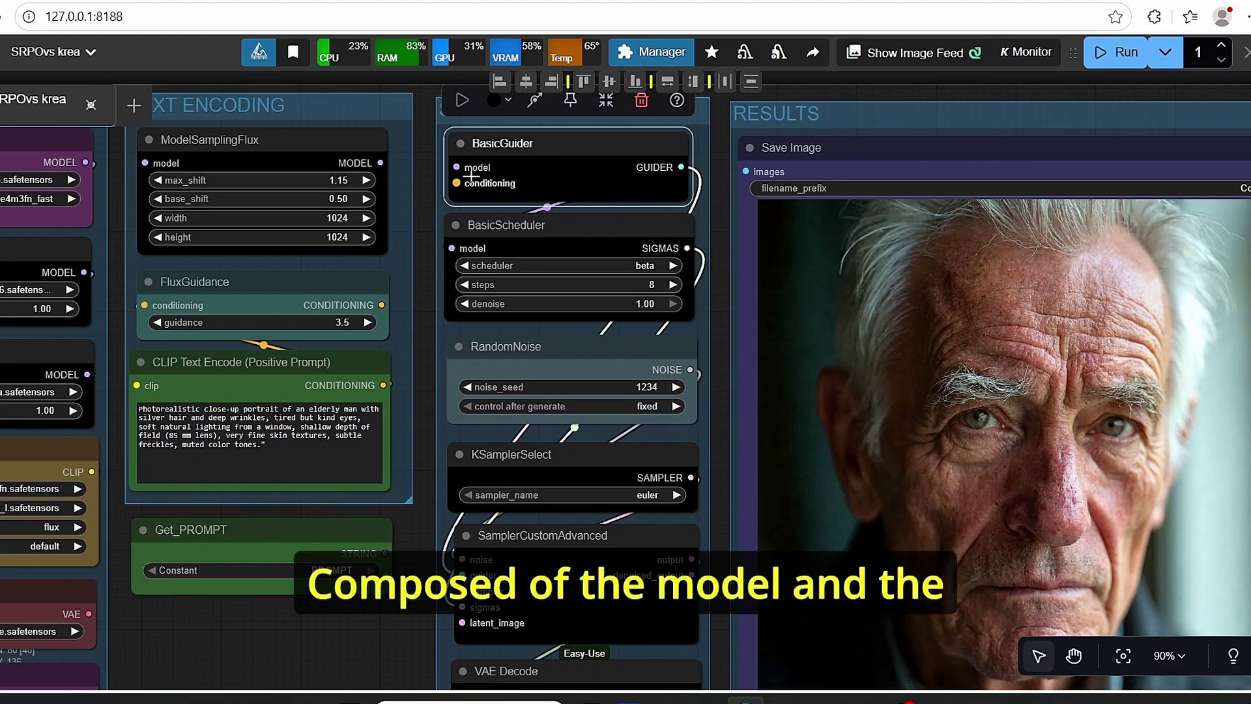
{"action": "left_click_drag", "start_coordinate": [424, 334], "coordinate": [440, 277]}
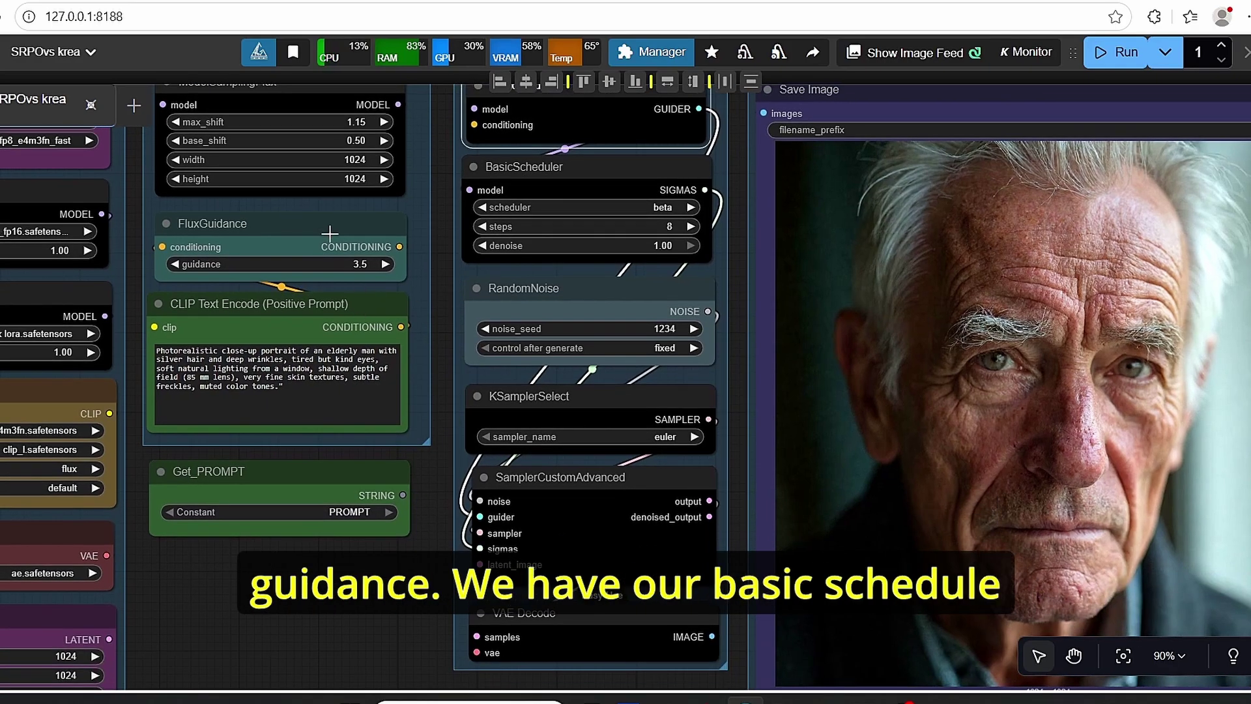
{"action": "left_click_drag", "start_coordinate": [522, 240], "coordinate": [498, 249]}
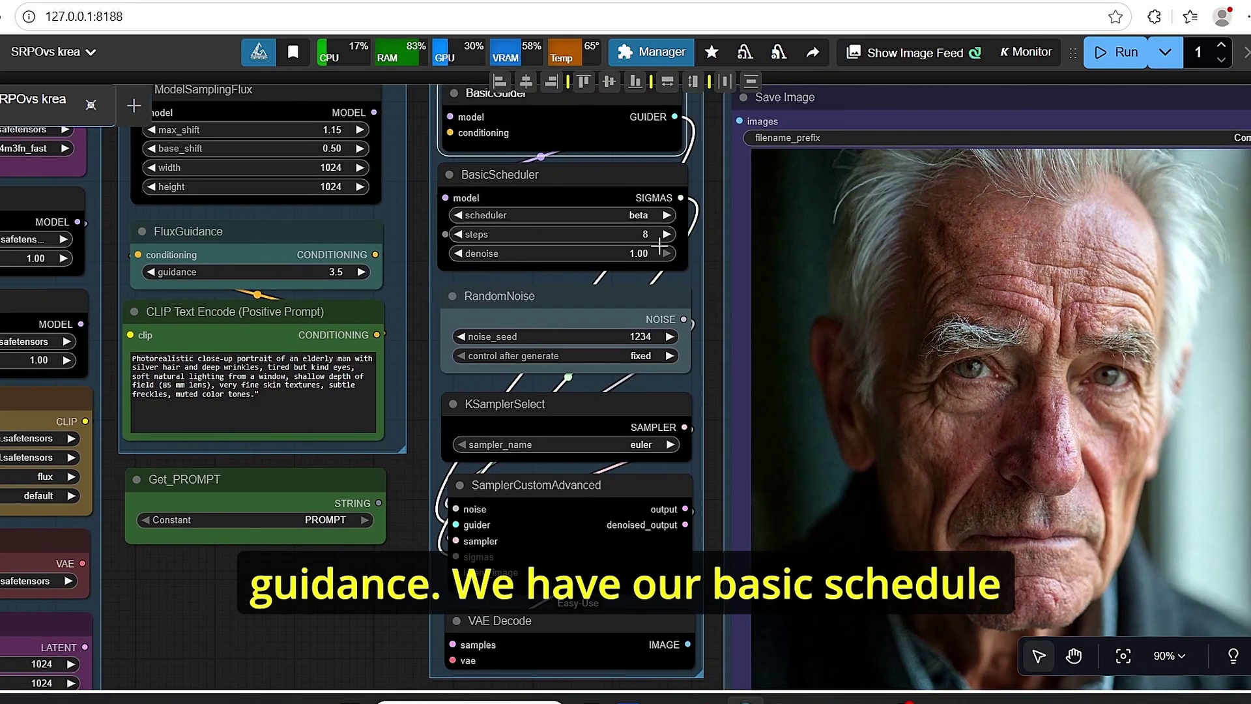
Step: Check the steps, scheduler and denoise settings of the BasicScheduler node
{"action": "scroll", "coordinate": [571, 252], "scroll_direction": "up", "scroll_amount": 8}
{"action": "left_click_drag", "start_coordinate": [865, 298], "coordinate": [853, 356]}
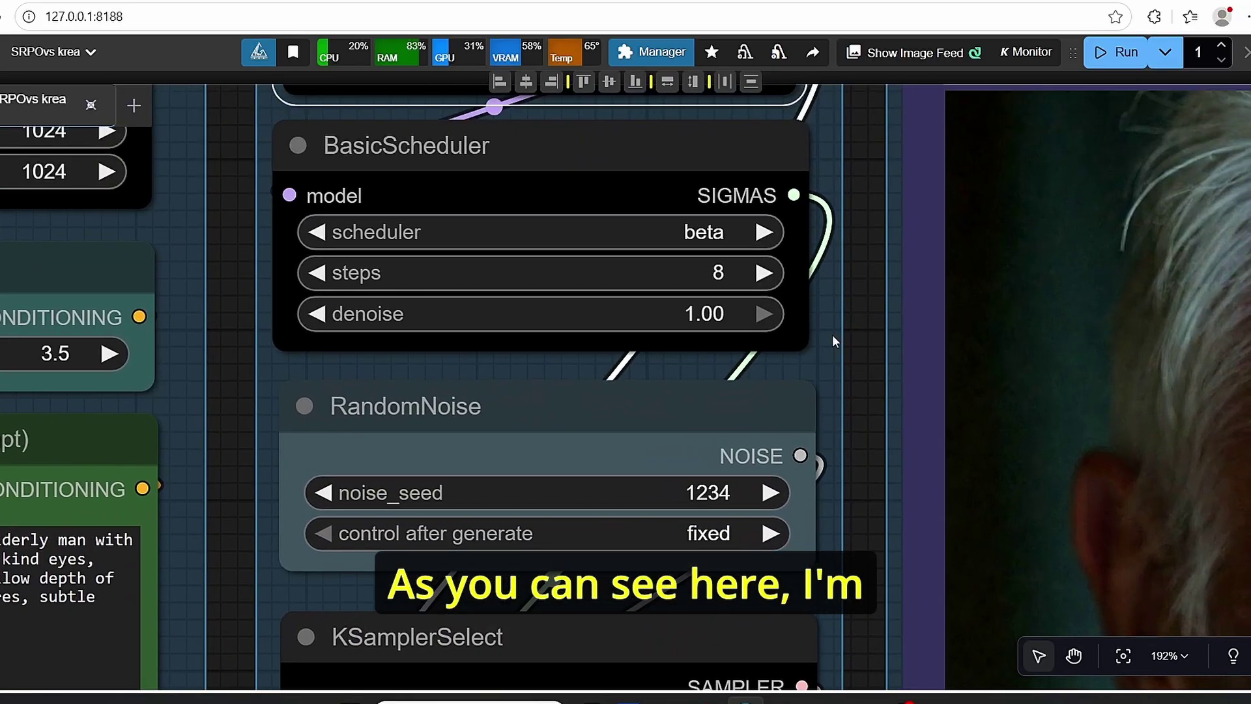
{"action": "scroll", "coordinate": [711, 279], "scroll_direction": "up", "scroll_amount": 1}
{"action": "scroll", "coordinate": [710, 279], "scroll_direction": "down", "scroll_amount": 7}
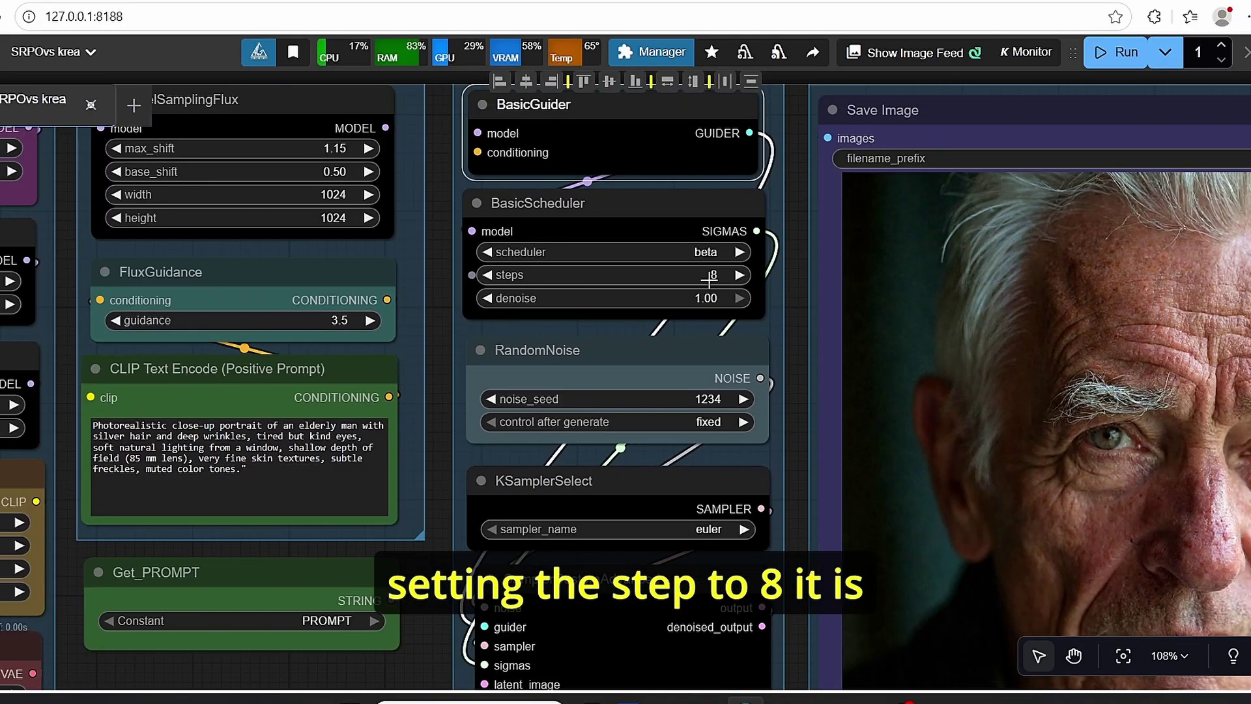
{"action": "scroll", "coordinate": [709, 280], "scroll_direction": "down", "scroll_amount": 1}
{"action": "scroll", "coordinate": [709, 281], "scroll_direction": "down", "scroll_amount": 1}
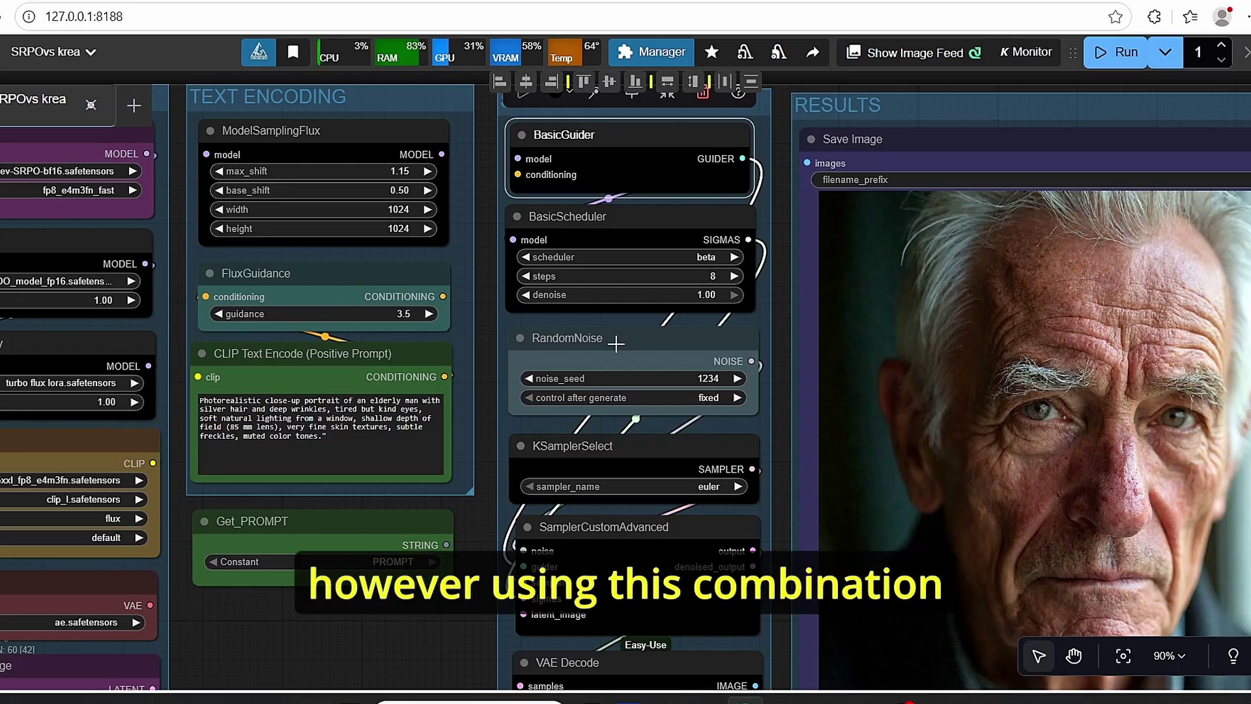
{"action": "scroll", "coordinate": [736, 316], "scroll_direction": "up", "scroll_amount": 4}
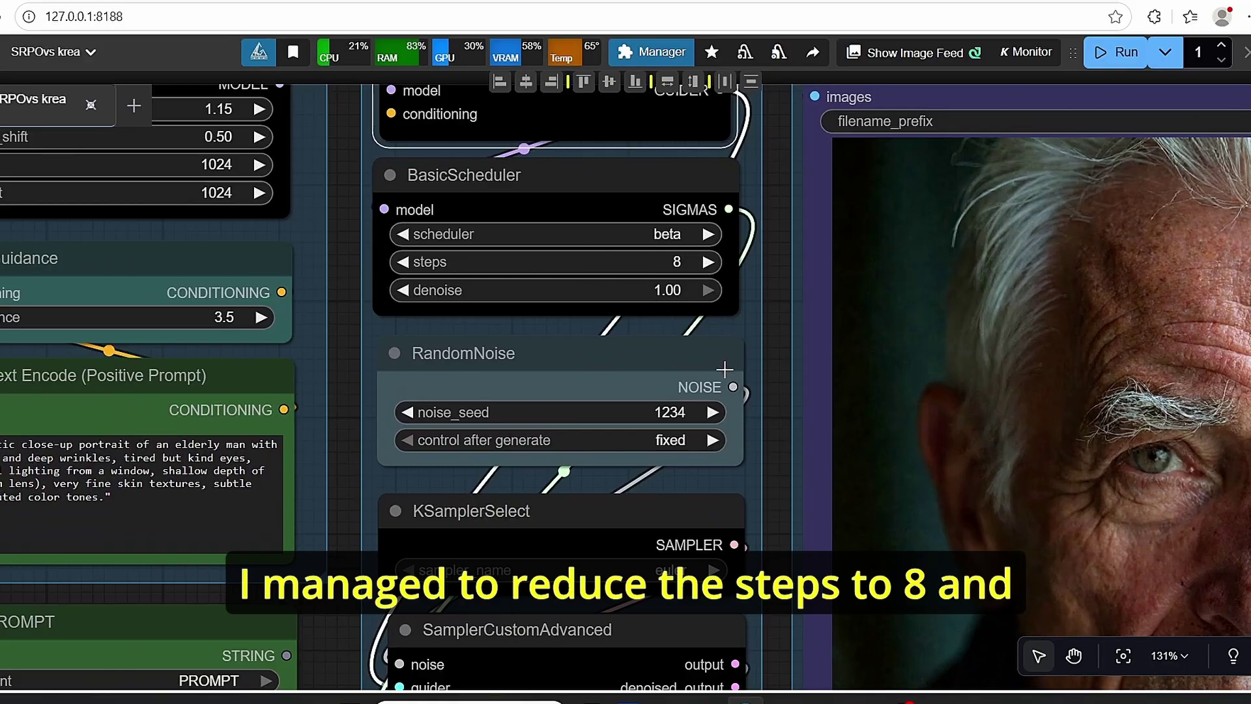
{"action": "scroll", "coordinate": [727, 369], "scroll_direction": "down", "scroll_amount": 3}
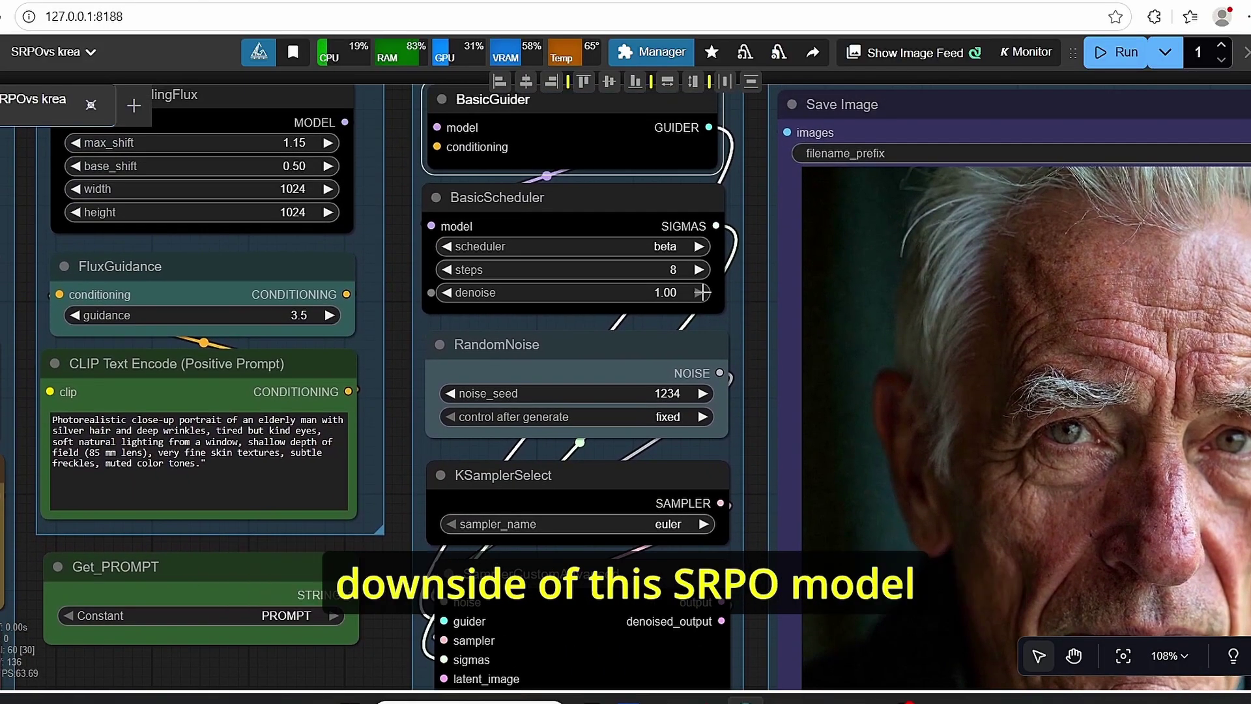
{"action": "left_click", "coordinate": [754, 327]}
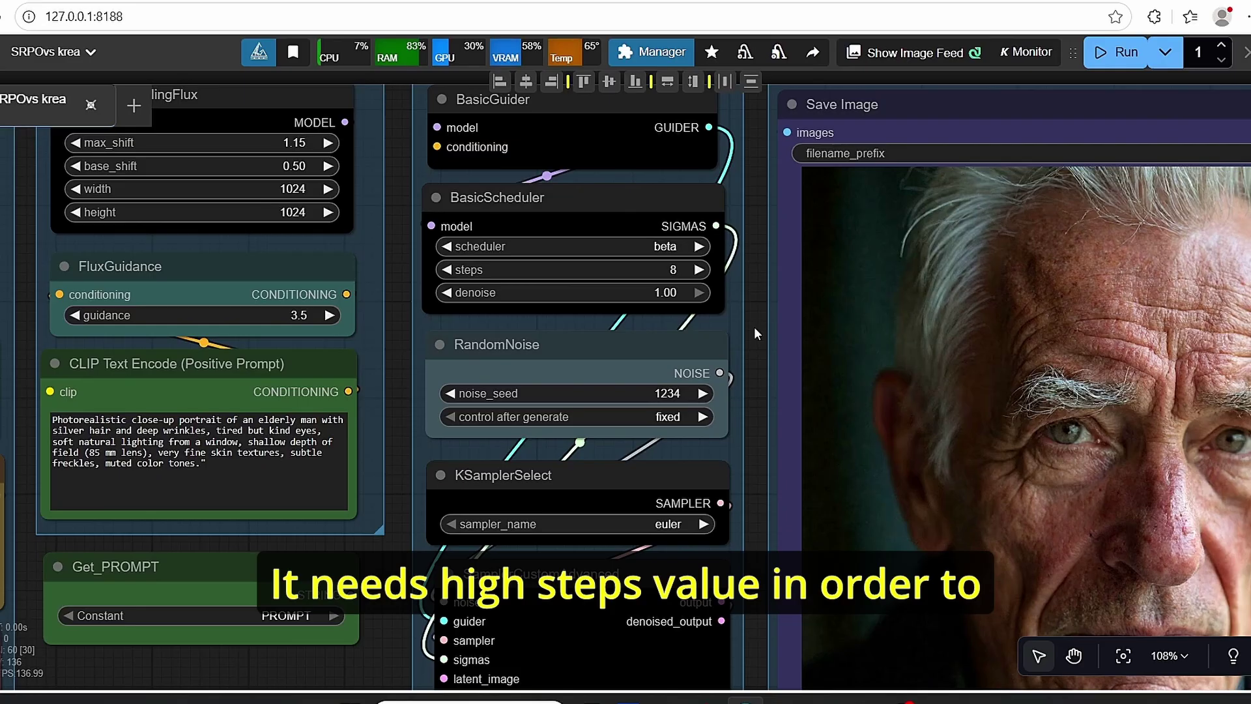
Step: Check the sampler name in KSamplerSelect and compare it with the scheduler type in BasicScheduler
{"action": "scroll", "coordinate": [748, 366], "scroll_direction": "up", "scroll_amount": 2}
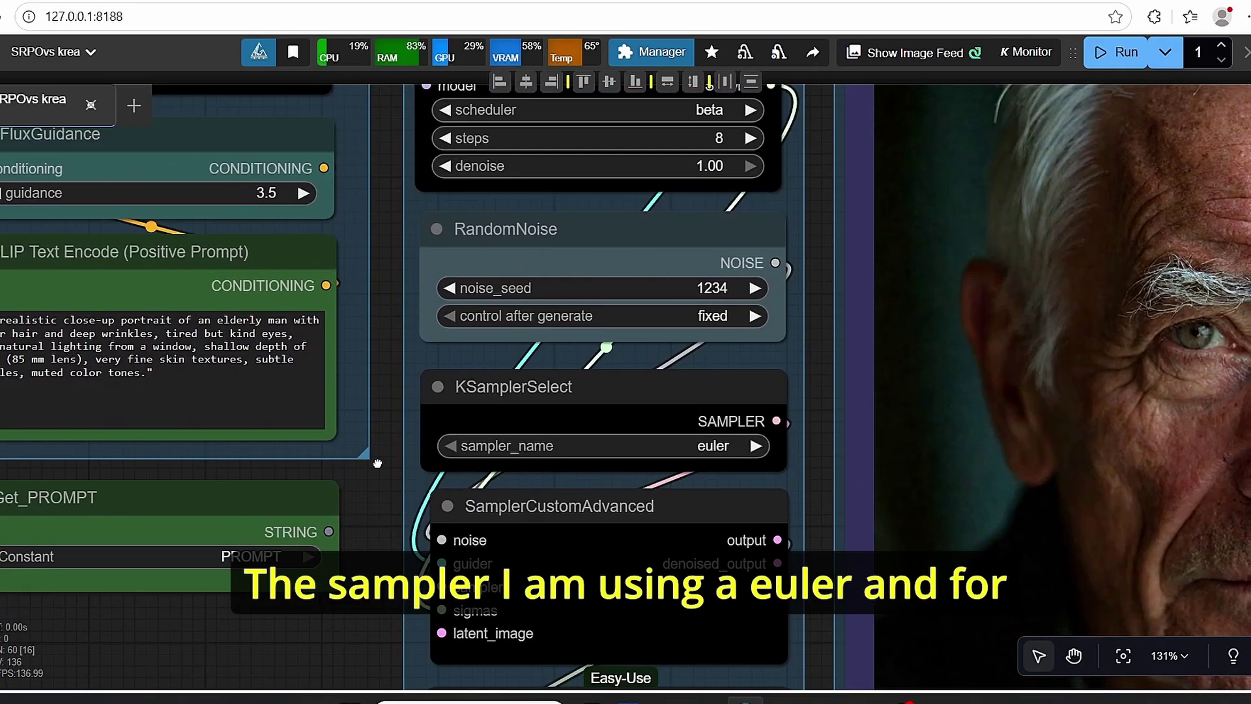
{"action": "scroll", "coordinate": [380, 412], "scroll_direction": "down", "scroll_amount": 2}
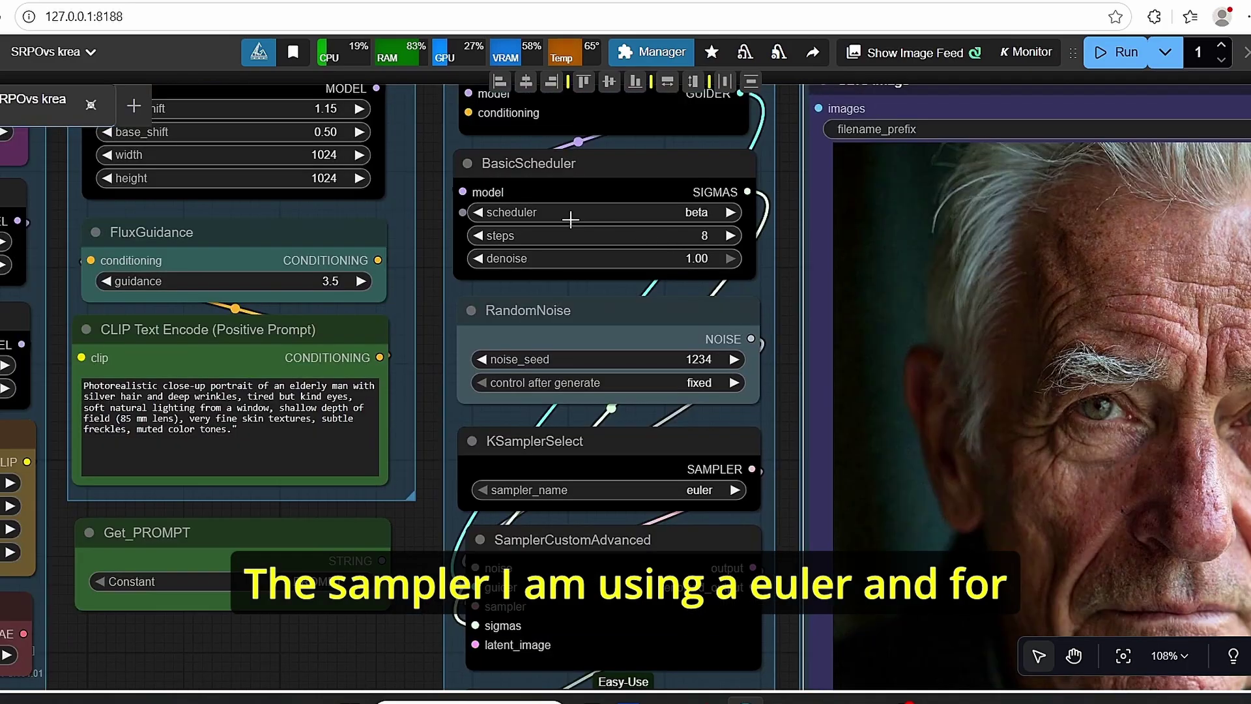
{"action": "scroll", "coordinate": [569, 221], "scroll_direction": "up", "scroll_amount": 3}
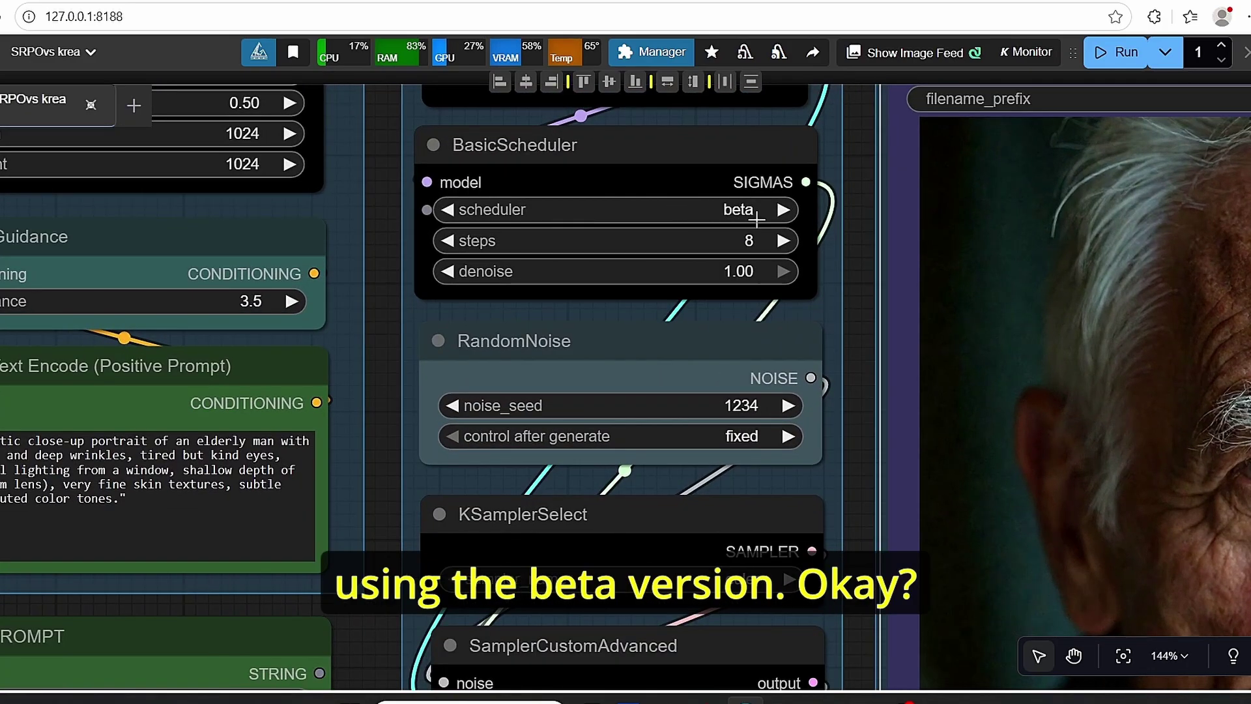
{"action": "scroll", "coordinate": [834, 281], "scroll_direction": "down", "scroll_amount": 3}
Step: Inspect the SamplerCustomAdvanced node and the VAE Decode node beneath it
{"action": "left_click_drag", "start_coordinate": [851, 391], "coordinate": [788, 141]}
{"action": "left_click_drag", "start_coordinate": [358, 500], "coordinate": [311, 420]}
{"action": "left_click", "coordinate": [566, 290]}
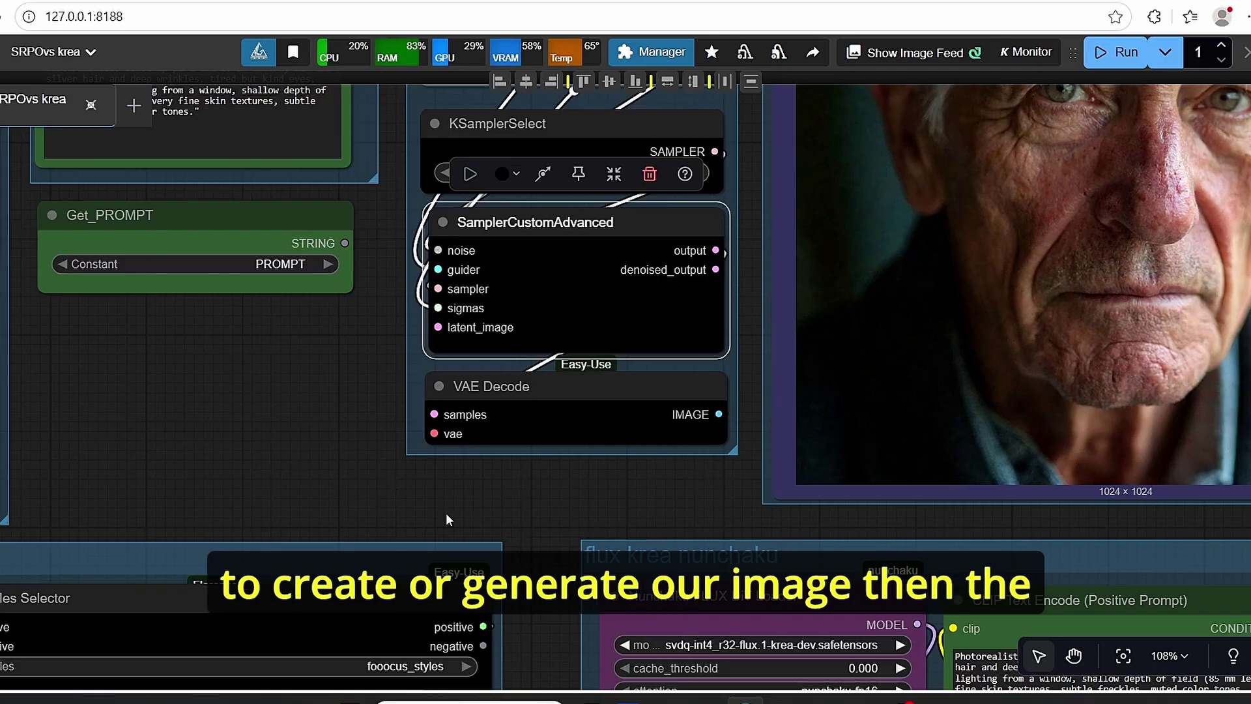
{"action": "left_click_drag", "start_coordinate": [518, 518], "coordinate": [493, 501]}
{"action": "left_click", "coordinate": [520, 533]}
{"action": "scroll", "coordinate": [520, 531], "scroll_direction": "down", "scroll_amount": 3}
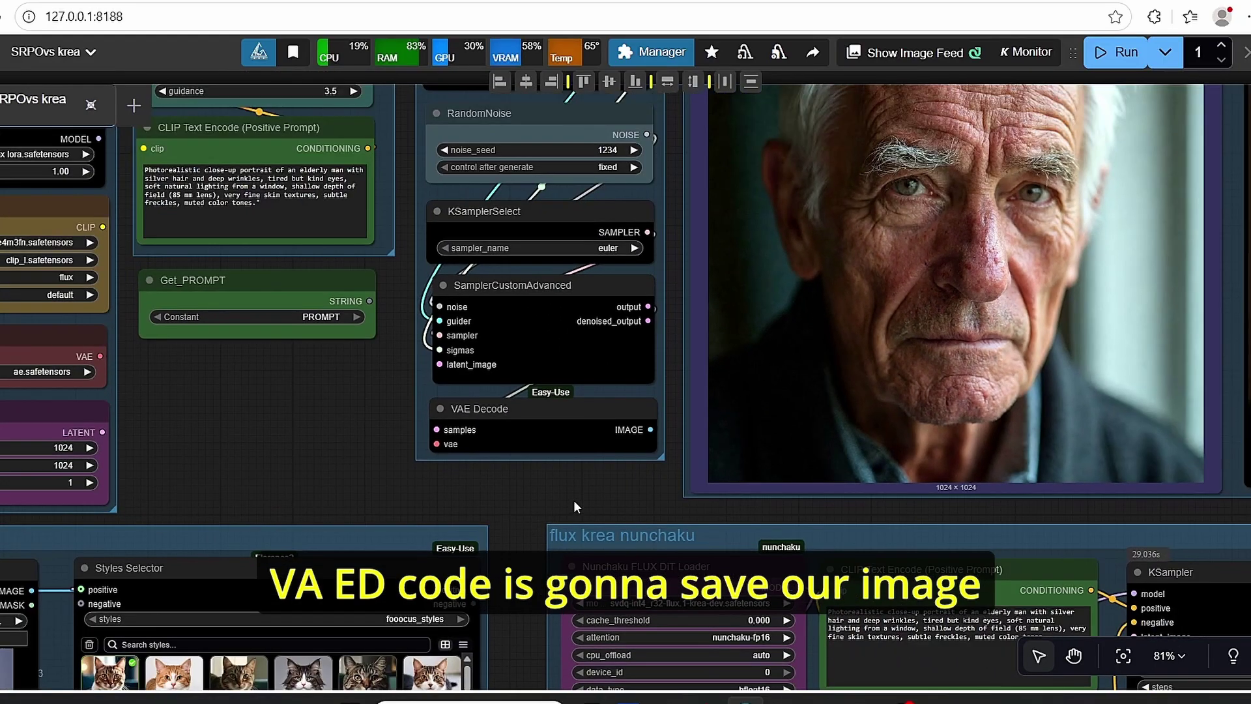
Step: Examine the Nunchaku FLUX DiT Loader and its model file in the flux krea nunchaku group
{"action": "left_click_drag", "start_coordinate": [578, 506], "coordinate": [483, 316]}
{"action": "scroll", "coordinate": [380, 580], "scroll_direction": "down", "scroll_amount": 4}
{"action": "scroll", "coordinate": [487, 395], "scroll_direction": "up", "scroll_amount": 3}
{"action": "left_click_drag", "start_coordinate": [487, 404], "coordinate": [323, 396]}
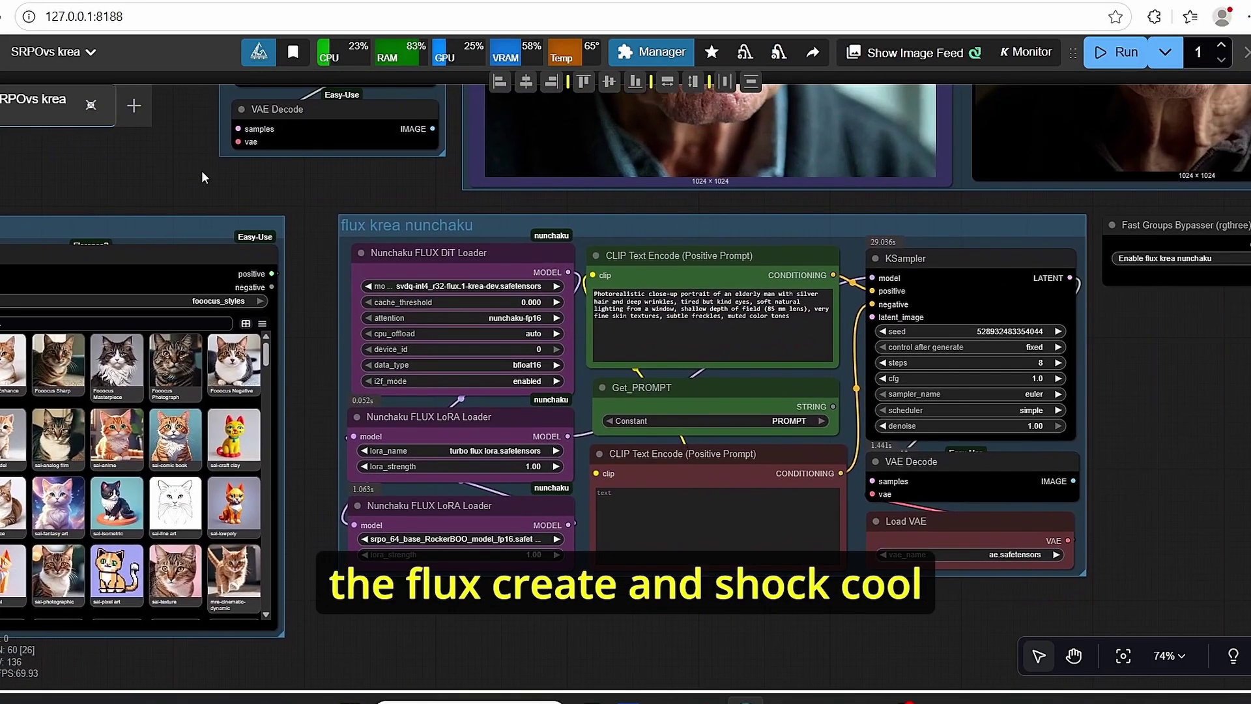
{"action": "scroll", "coordinate": [279, 433], "scroll_direction": "up", "scroll_amount": 2}
{"action": "scroll", "coordinate": [554, 381], "scroll_direction": "up", "scroll_amount": 3}
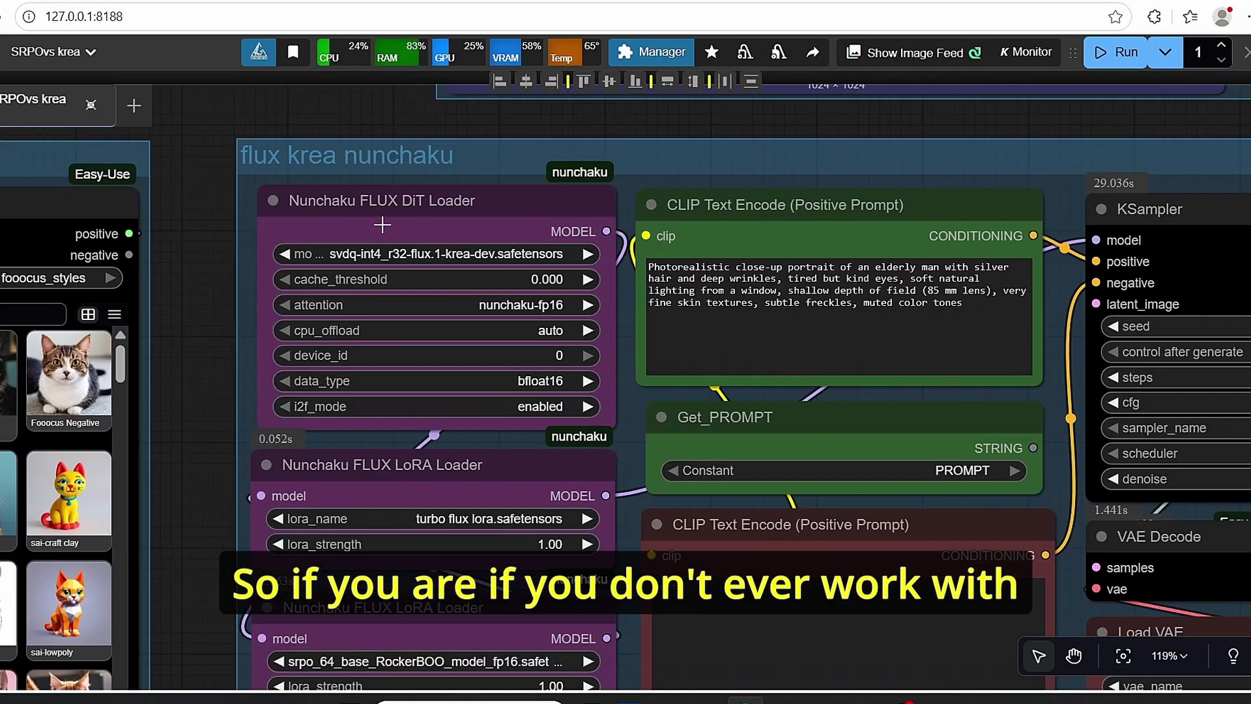
{"action": "left_click_drag", "start_coordinate": [425, 213], "coordinate": [410, 213]}
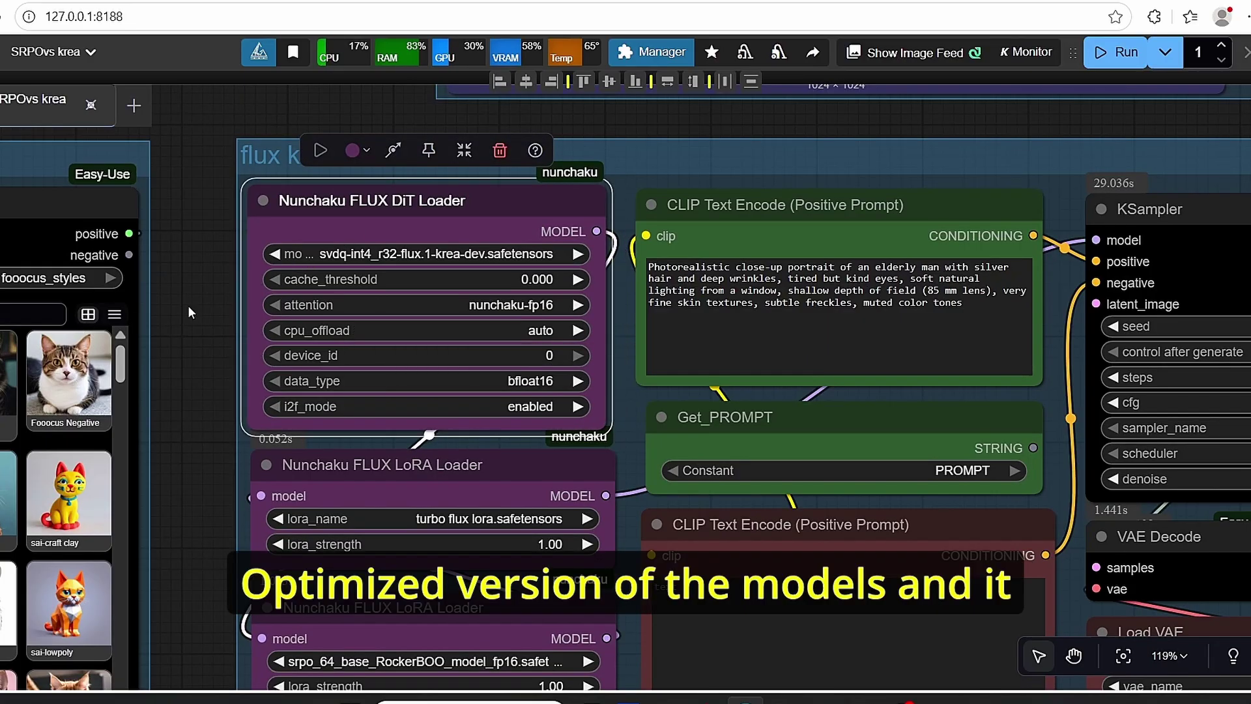
{"action": "left_click", "coordinate": [233, 308]}
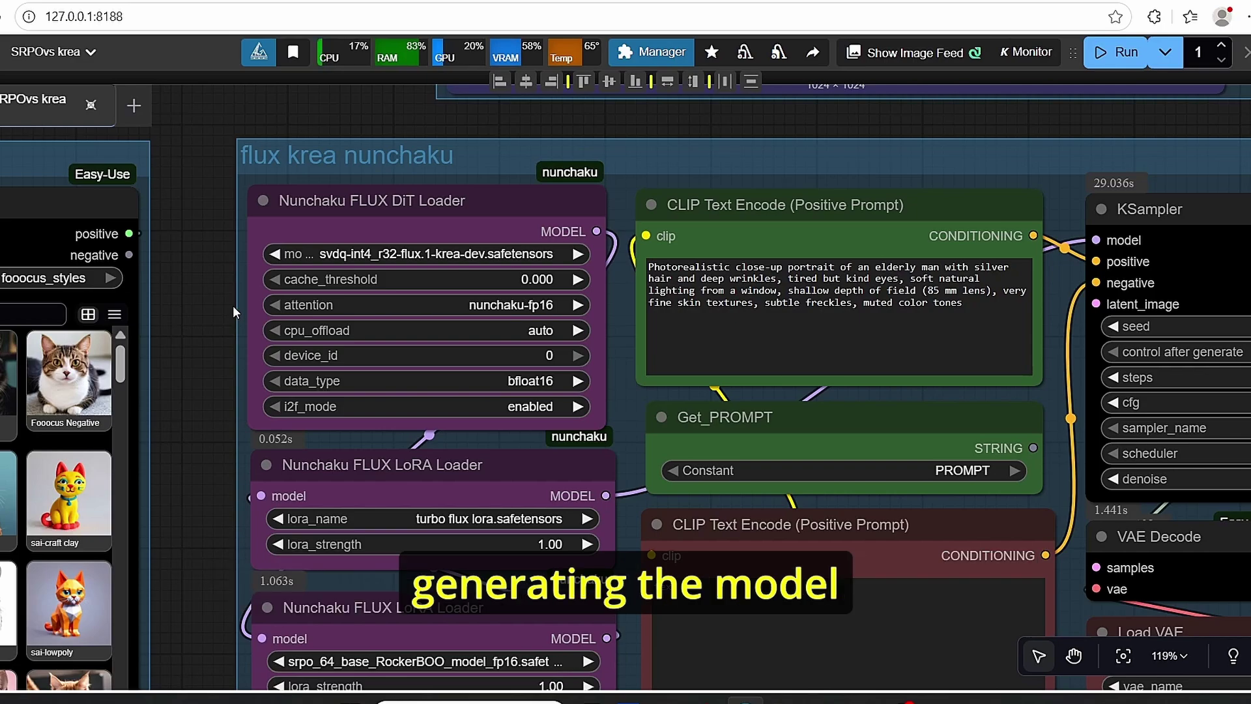
Step: Inspect the two Nunchaku FLUX LoRA Loader nodes and their LoRA files and strengths
{"action": "scroll", "coordinate": [232, 305], "scroll_direction": "down", "scroll_amount": 2}
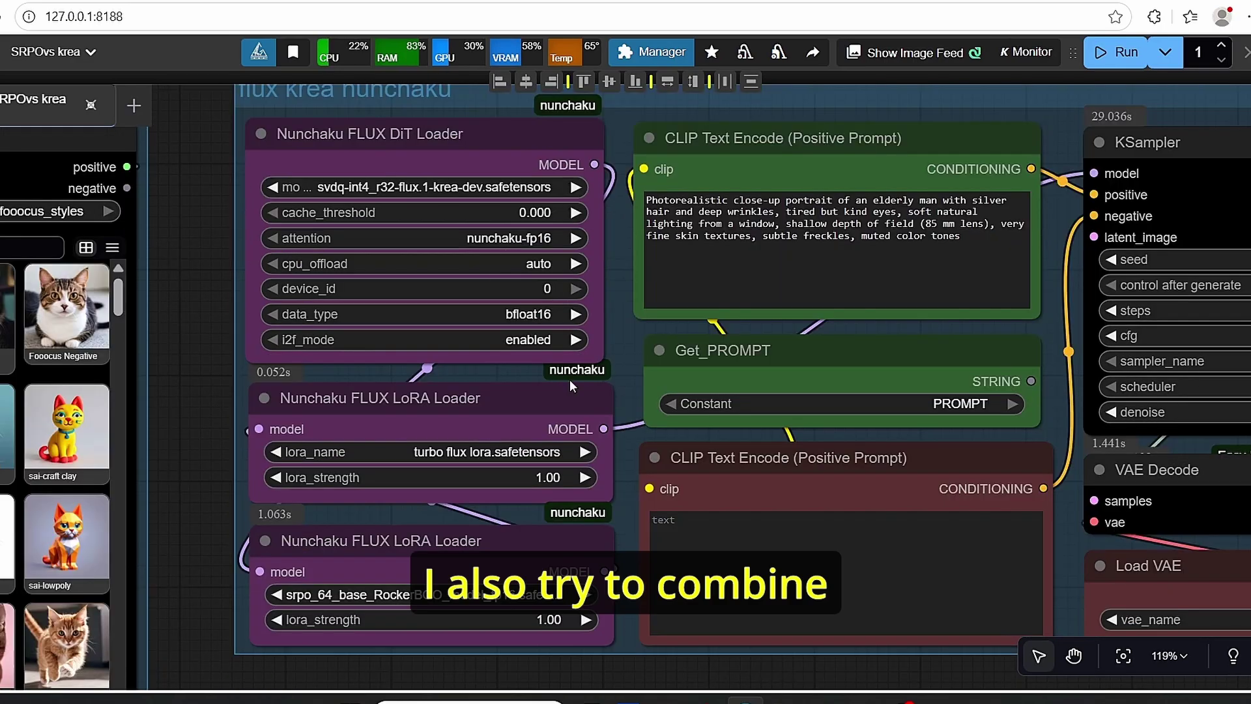
{"action": "left_click", "coordinate": [499, 428]}
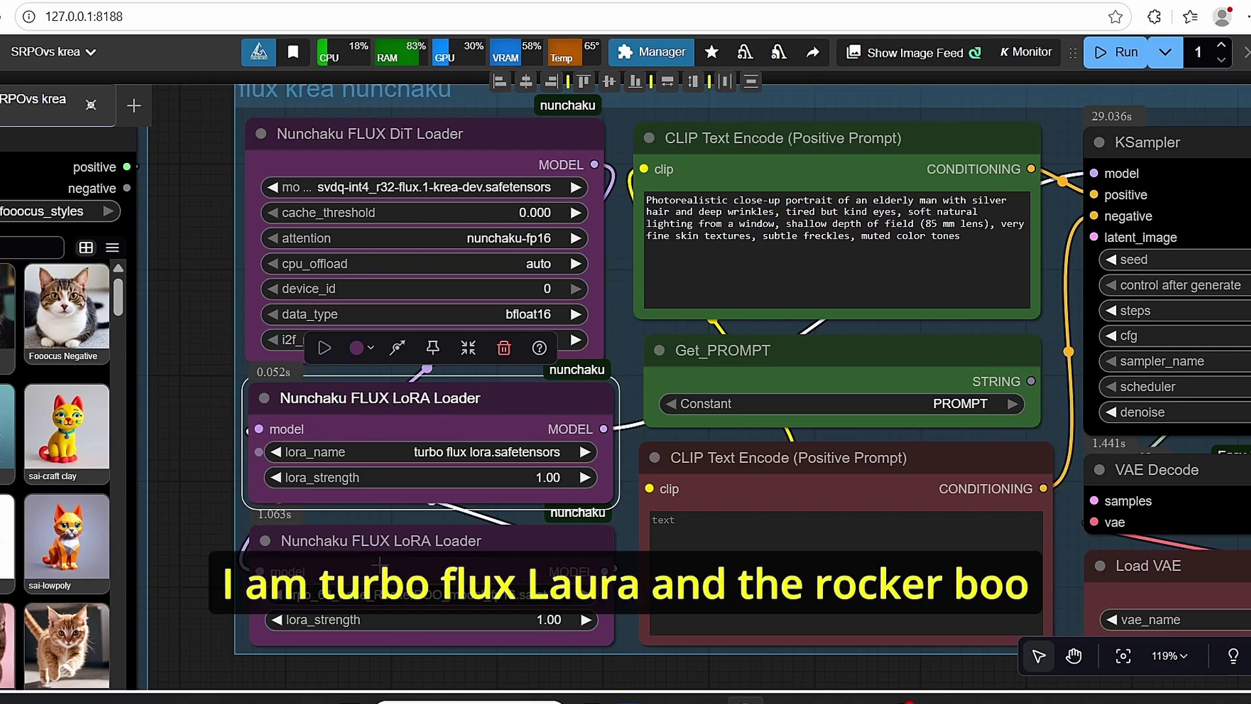
{"action": "scroll", "coordinate": [230, 470], "scroll_direction": "down", "scroll_amount": 2}
{"action": "scroll", "coordinate": [479, 401], "scroll_direction": "up", "scroll_amount": 2}
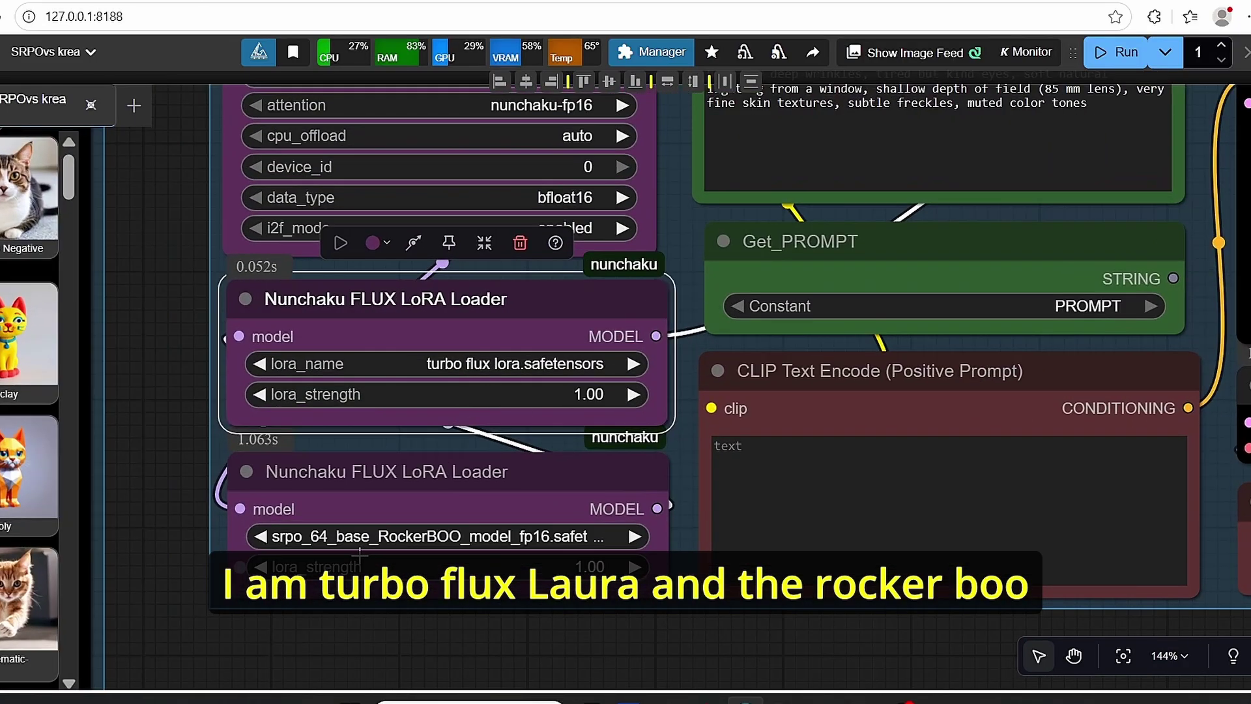
{"action": "scroll", "coordinate": [674, 561], "scroll_direction": "down", "scroll_amount": 4}
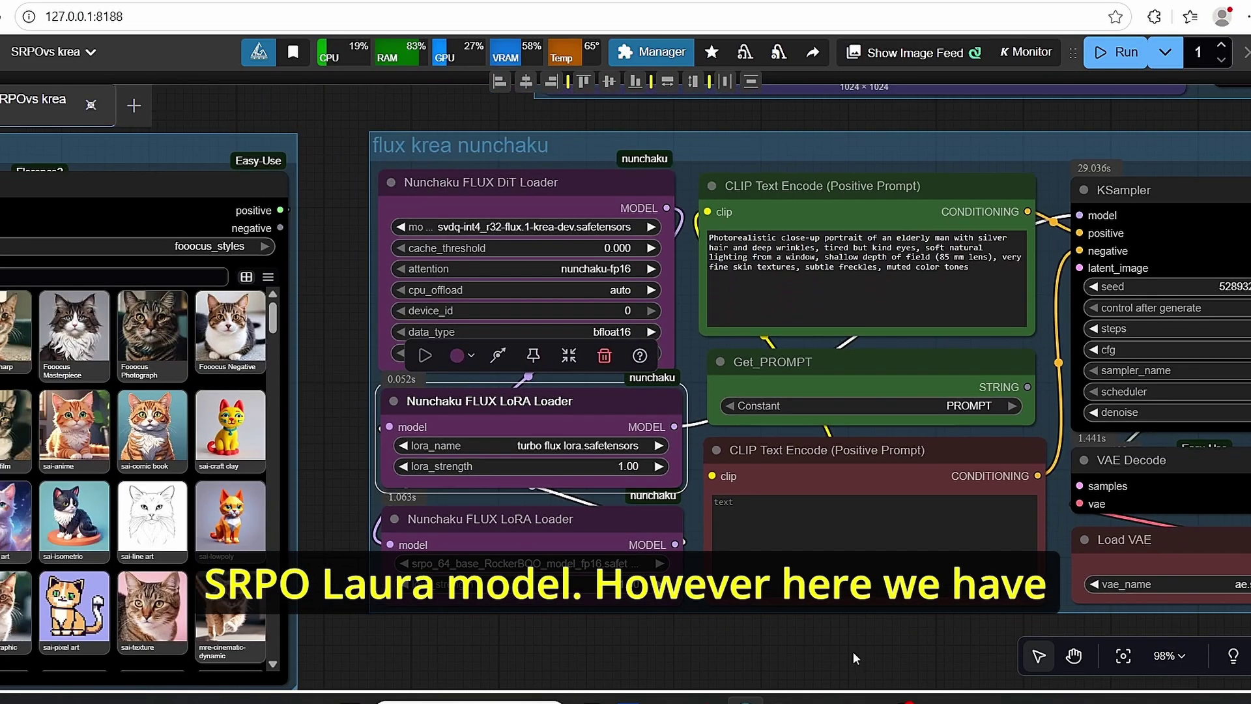
Step: Examine the empty red CLIP Text Encode node that feeds the KSampler's negative input
{"action": "left_click_drag", "start_coordinate": [787, 662], "coordinate": [525, 681]}
{"action": "scroll", "coordinate": [501, 221], "scroll_direction": "up", "scroll_amount": 1}
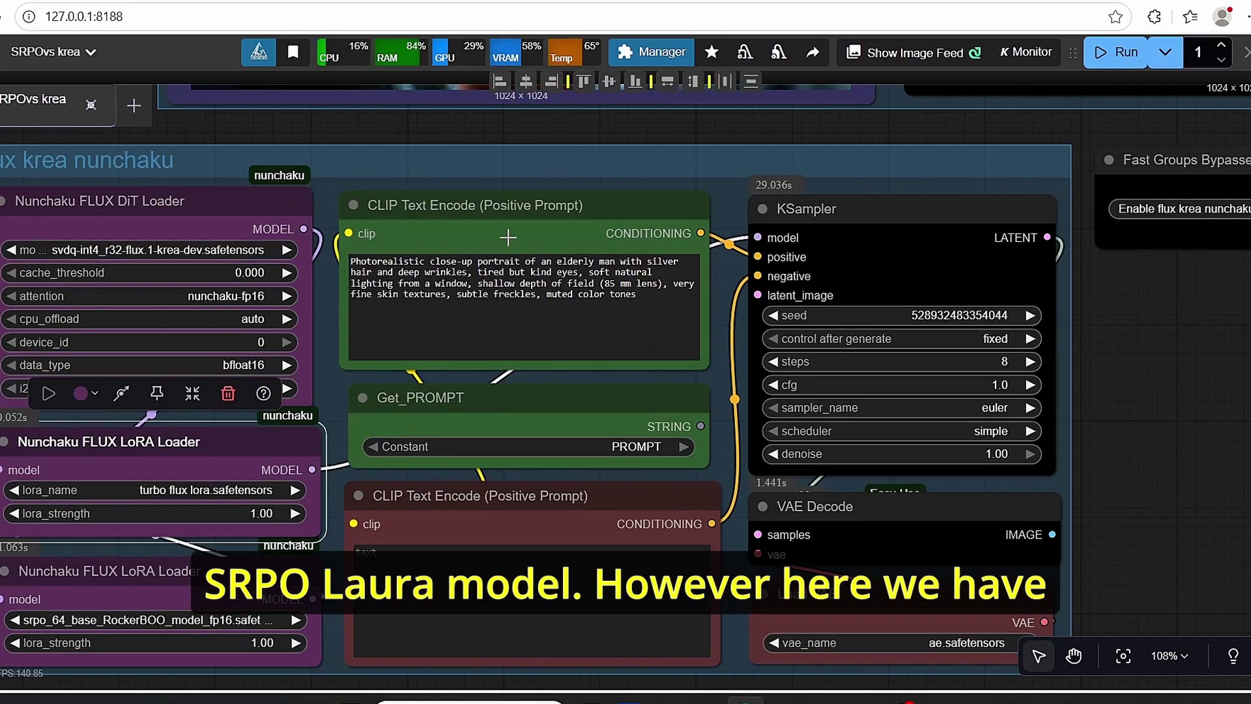
{"action": "left_click", "coordinate": [571, 533]}
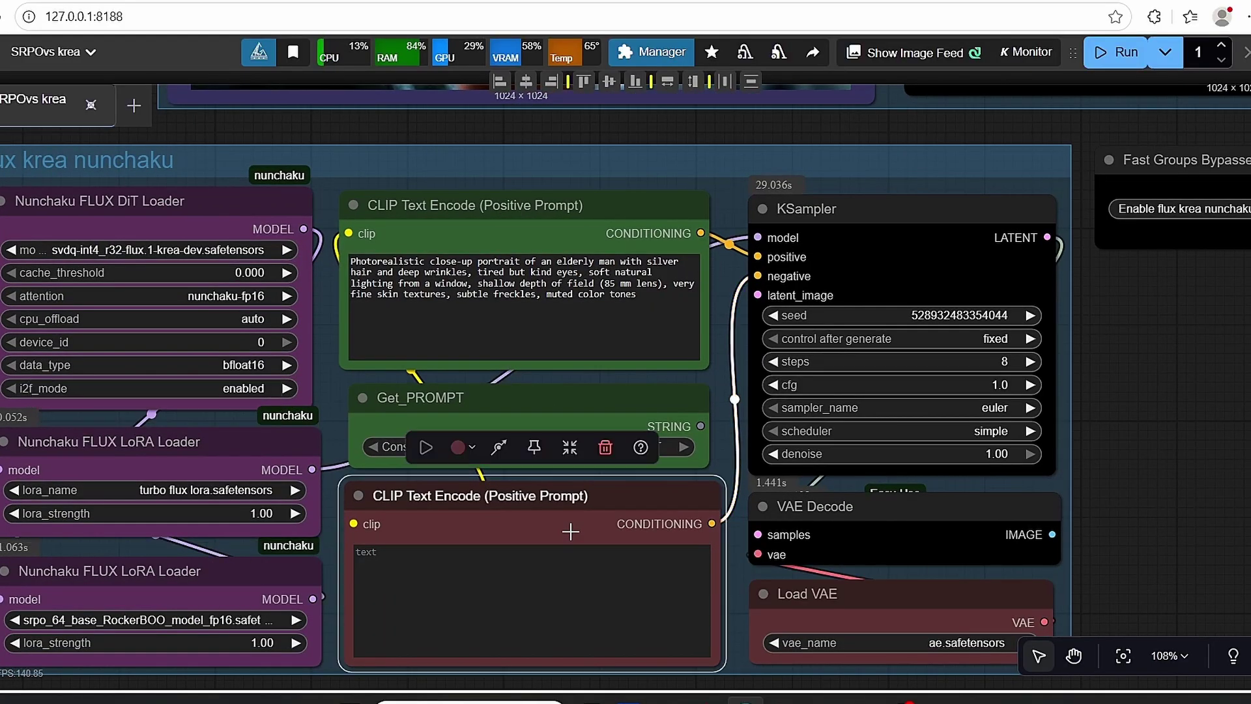
Step: Check the steps, cfg, sampler name and scheduler settings of the KSampler in the flux krea nunchaku group
{"action": "left_click", "coordinate": [909, 282]}
{"action": "scroll", "coordinate": [936, 394], "scroll_direction": "up", "scroll_amount": 4}
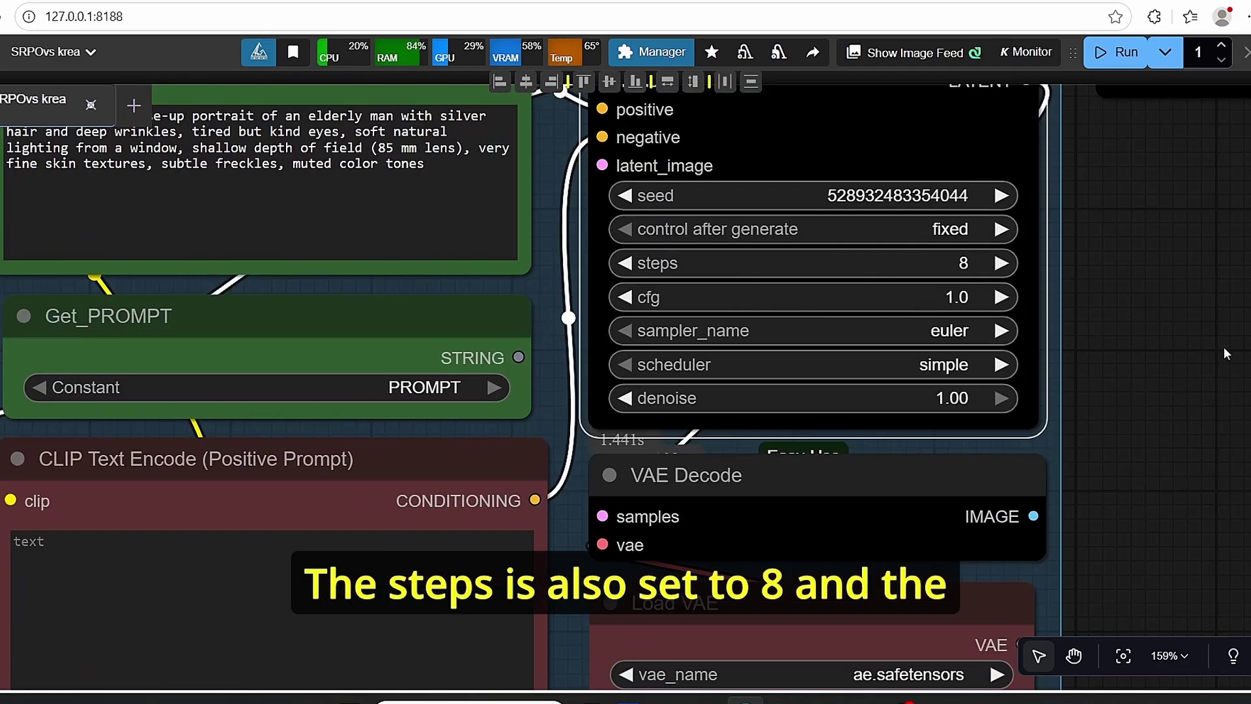
{"action": "scroll", "coordinate": [776, 323], "scroll_direction": "up", "scroll_amount": 3}
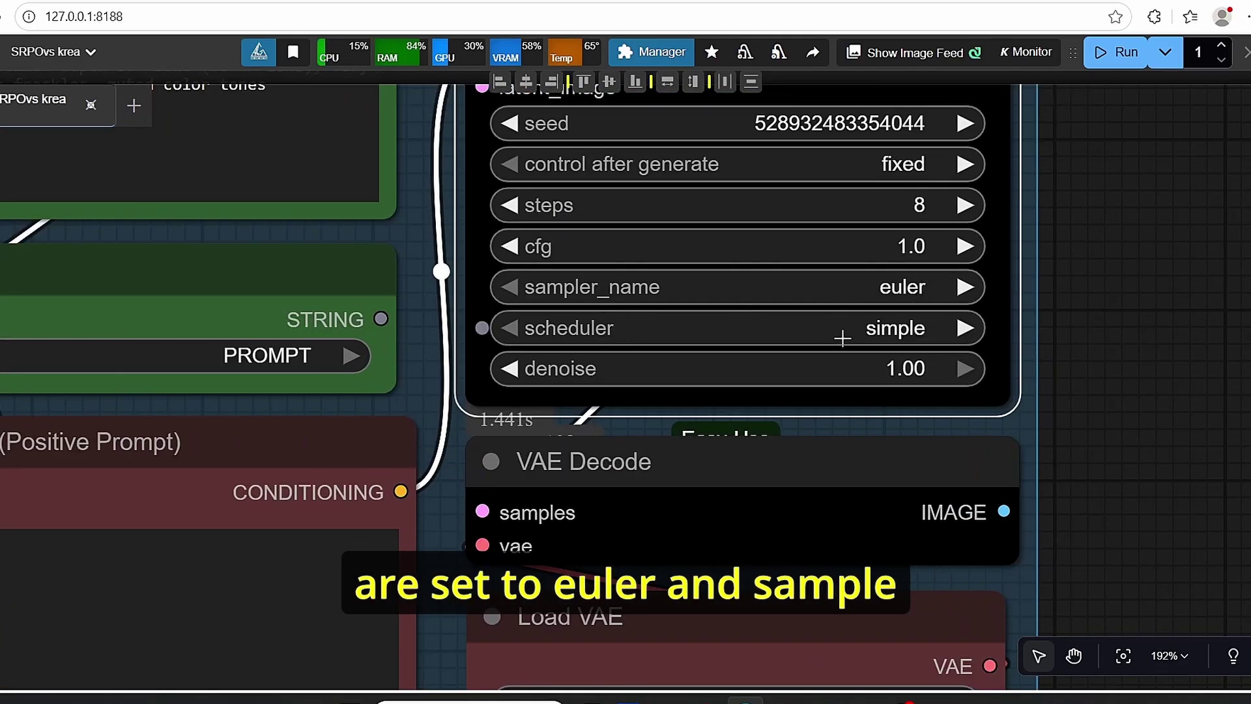
{"action": "scroll", "coordinate": [984, 346], "scroll_direction": "down", "scroll_amount": 8}
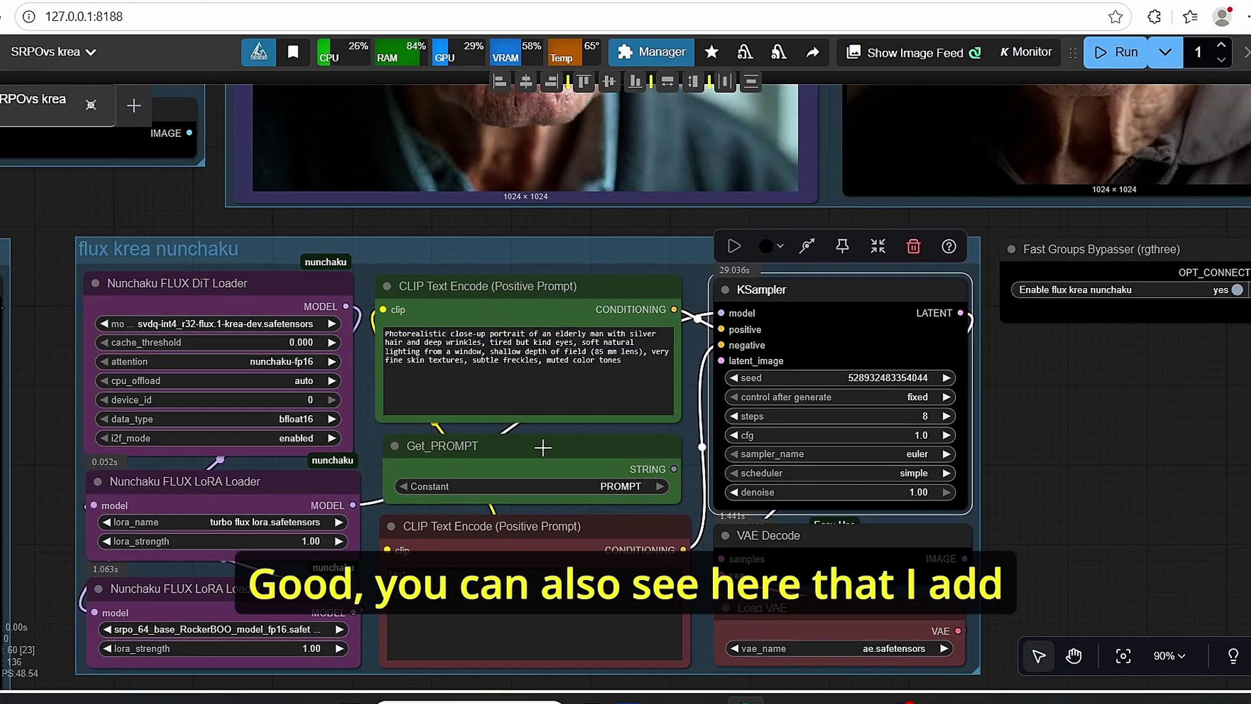
Step: Inspect the Get_PROMPT node and its STRING output in the flux krea nunchaku group
{"action": "scroll", "coordinate": [543, 447], "scroll_direction": "up", "scroll_amount": 3}
{"action": "left_click", "coordinate": [568, 480]}
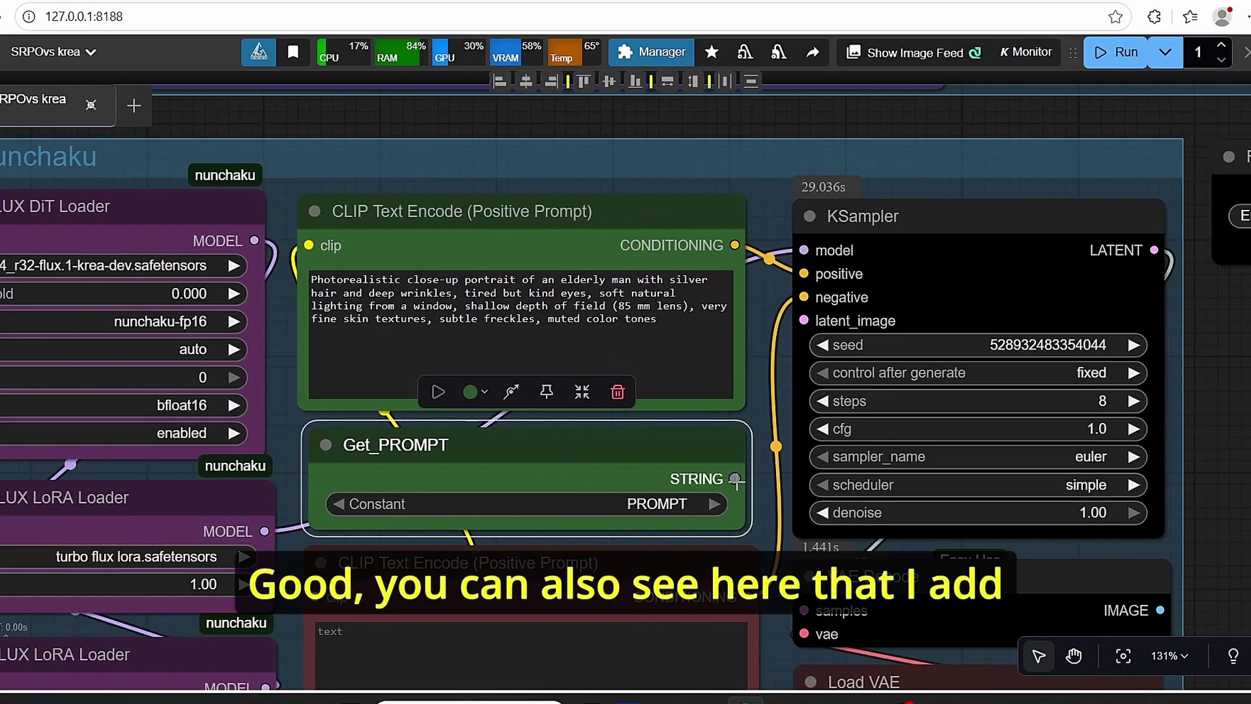
{"action": "scroll", "coordinate": [736, 480], "scroll_direction": "down", "scroll_amount": 7}
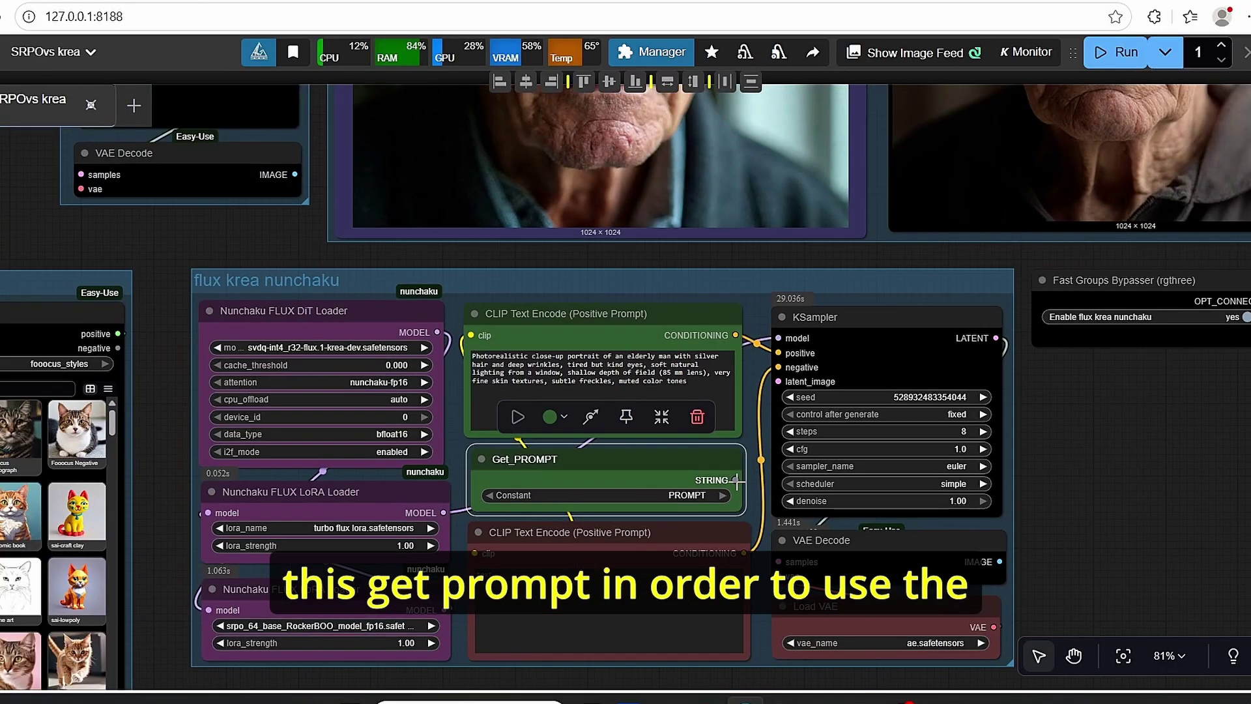
{"action": "scroll", "coordinate": [260, 448], "scroll_direction": "up", "scroll_amount": 2}
Step: Review the three Save Image nodes in the RESULTS group, showing the SRPO, Krea and side-by-side portraits
{"action": "left_click_drag", "start_coordinate": [260, 449], "coordinate": [686, 416]}
{"action": "scroll", "coordinate": [490, 202], "scroll_direction": "down", "scroll_amount": 1}
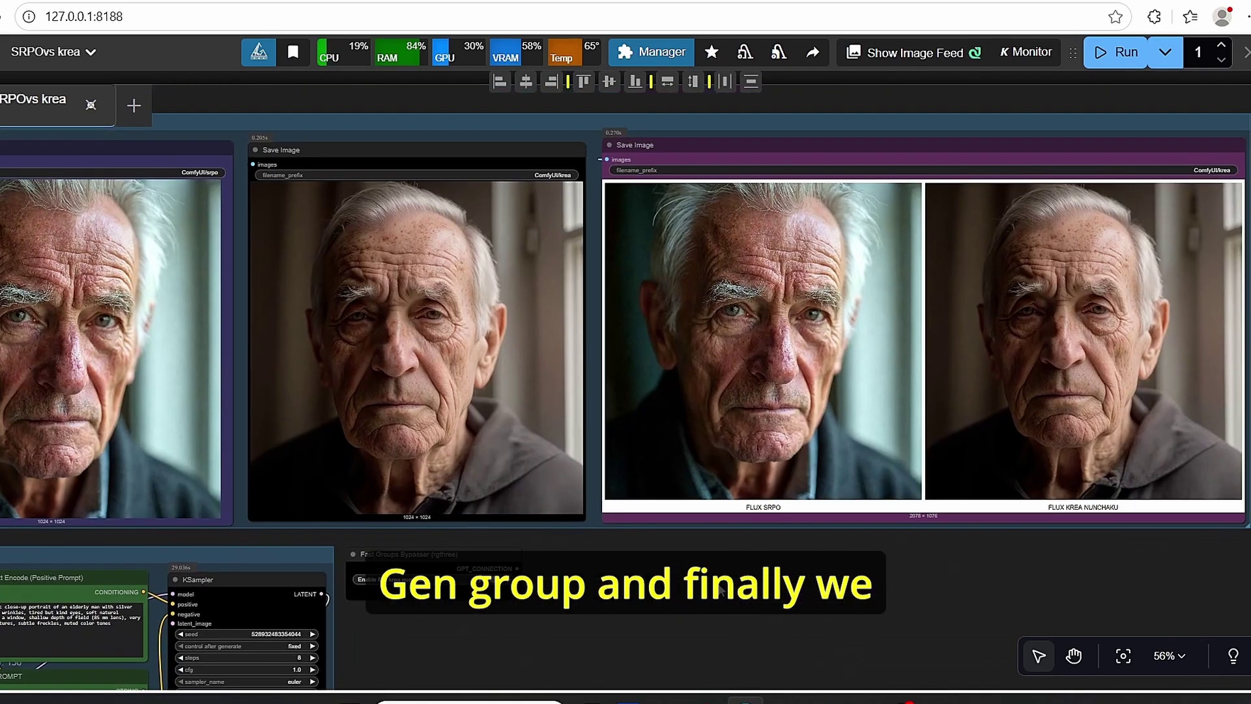
{"action": "left_click_drag", "start_coordinate": [760, 546], "coordinate": [813, 605]}
{"action": "scroll", "coordinate": [654, 215], "scroll_direction": "up", "scroll_amount": 1}
{"action": "scroll", "coordinate": [579, 218], "scroll_direction": "down", "scroll_amount": 3}
{"action": "left_click_drag", "start_coordinate": [119, 227], "coordinate": [326, 270]}
{"action": "scroll", "coordinate": [327, 269], "scroll_direction": "up", "scroll_amount": 4}
{"action": "scroll", "coordinate": [274, 215], "scroll_direction": "down", "scroll_amount": 2}
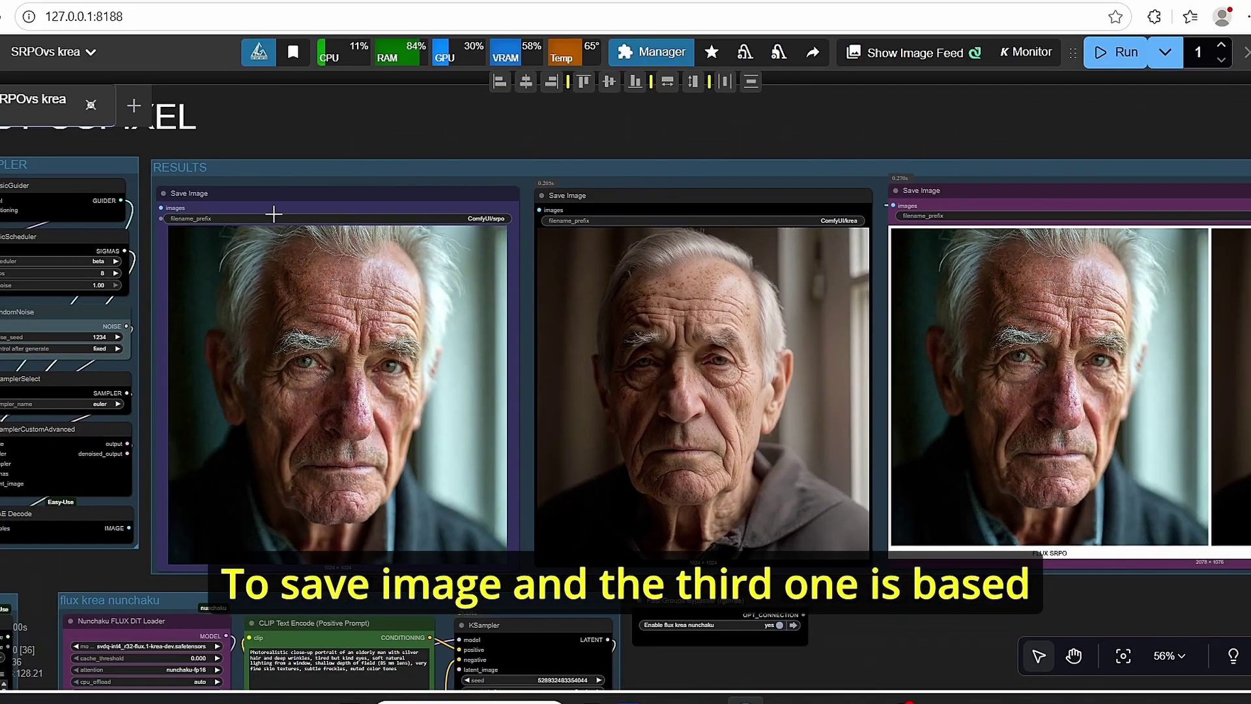
Step: Move the side-by-side comparison's Save Image node down to uncover the Image Compare (RMBG) node behind it
{"action": "scroll", "coordinate": [684, 189], "scroll_direction": "up", "scroll_amount": 5}
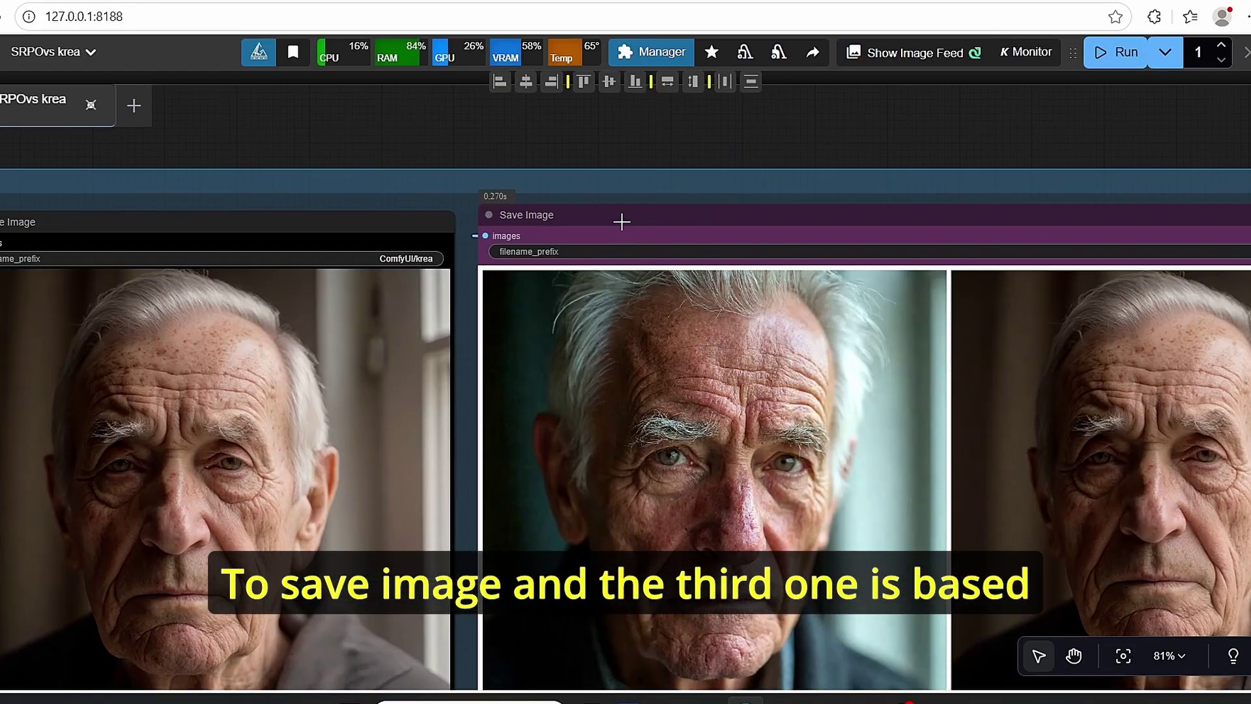
{"action": "scroll", "coordinate": [620, 221], "scroll_direction": "down", "scroll_amount": 4}
{"action": "scroll", "coordinate": [620, 221], "scroll_direction": "up", "scroll_amount": 5}
{"action": "left_click_drag", "start_coordinate": [620, 221], "coordinate": [638, 409]}
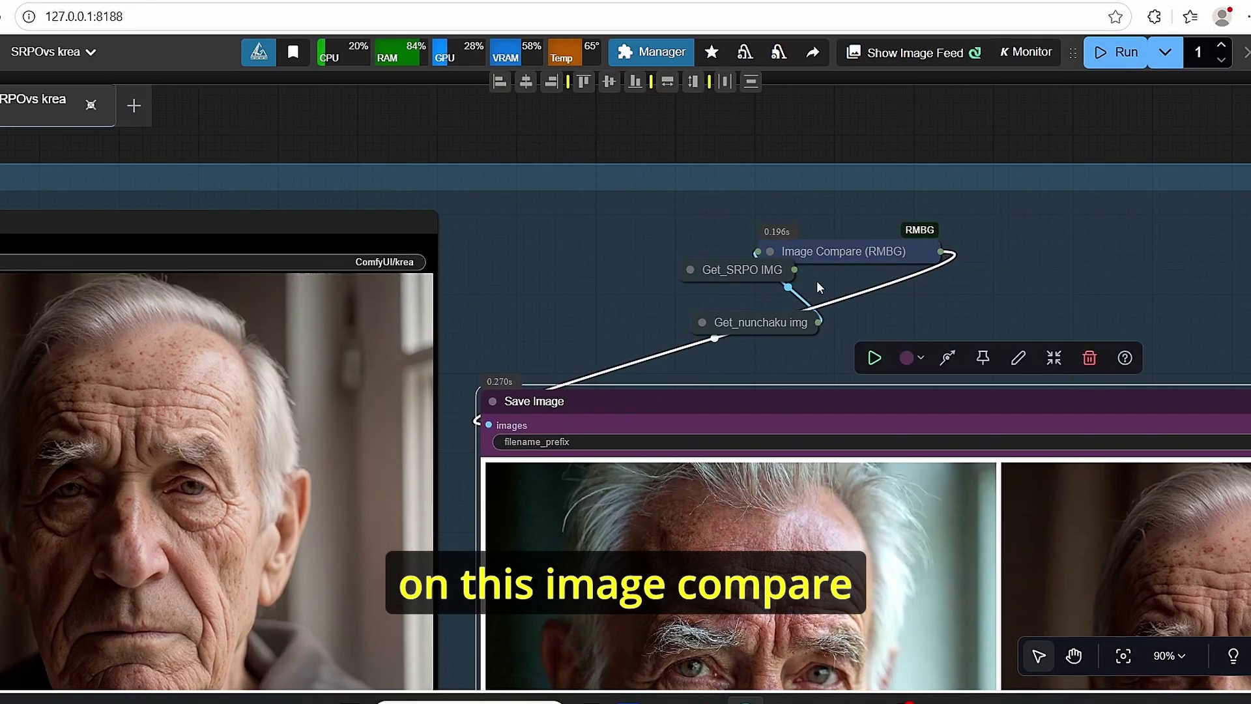
Step: Expand the collapsed Image Compare (RMBG) node in the RESULTS group to inspect it
{"action": "left_click", "coordinate": [770, 252]}
{"action": "left_click_drag", "start_coordinate": [1033, 134], "coordinate": [887, 105]}
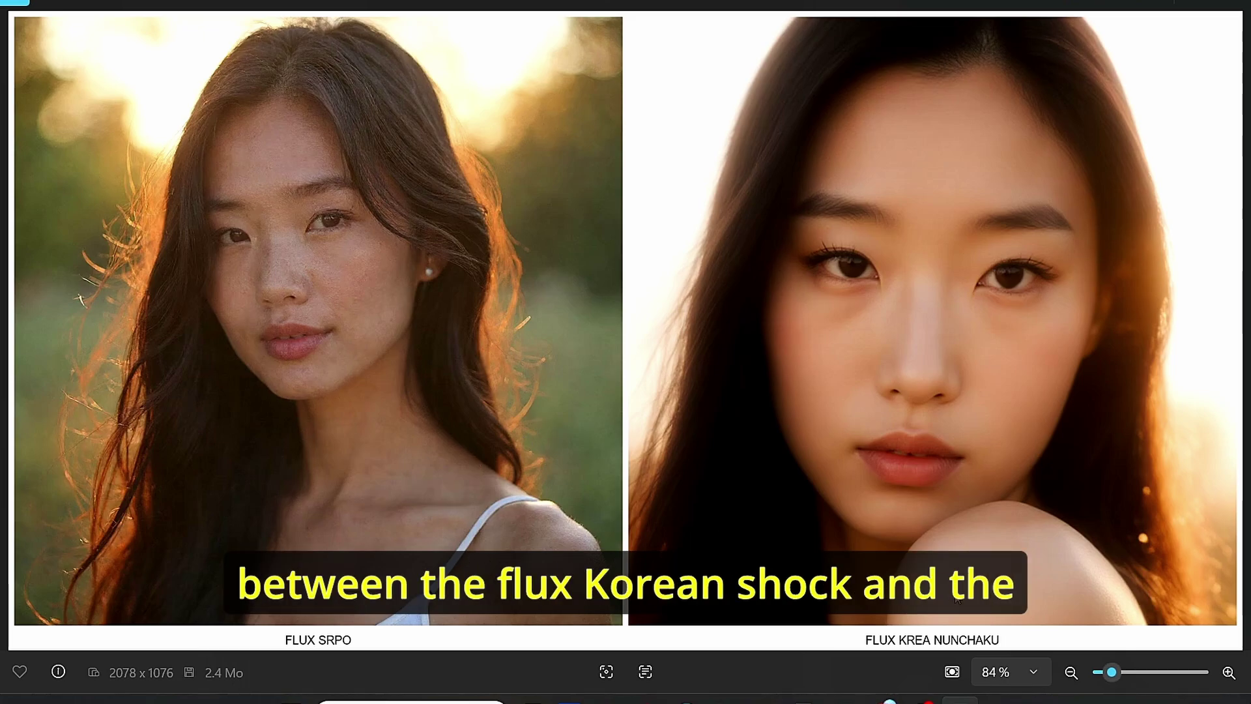
Step: Examine the FLUX SRPO and FLUX KREA NUNCHAKU comparison images in the image viewer, checking skin detail up close and browsing through the set
{"action": "scroll", "coordinate": [428, 525], "scroll_direction": "up", "scroll_amount": 5}
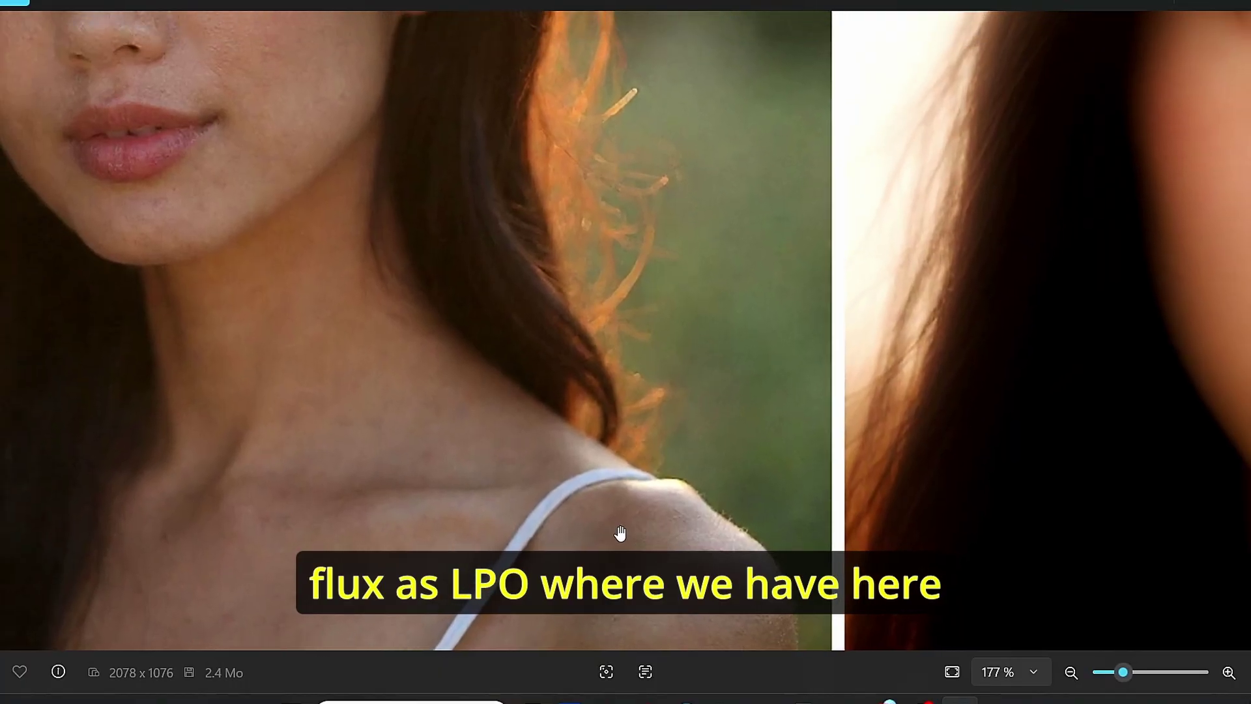
{"action": "scroll", "coordinate": [724, 567], "scroll_direction": "down", "scroll_amount": 5}
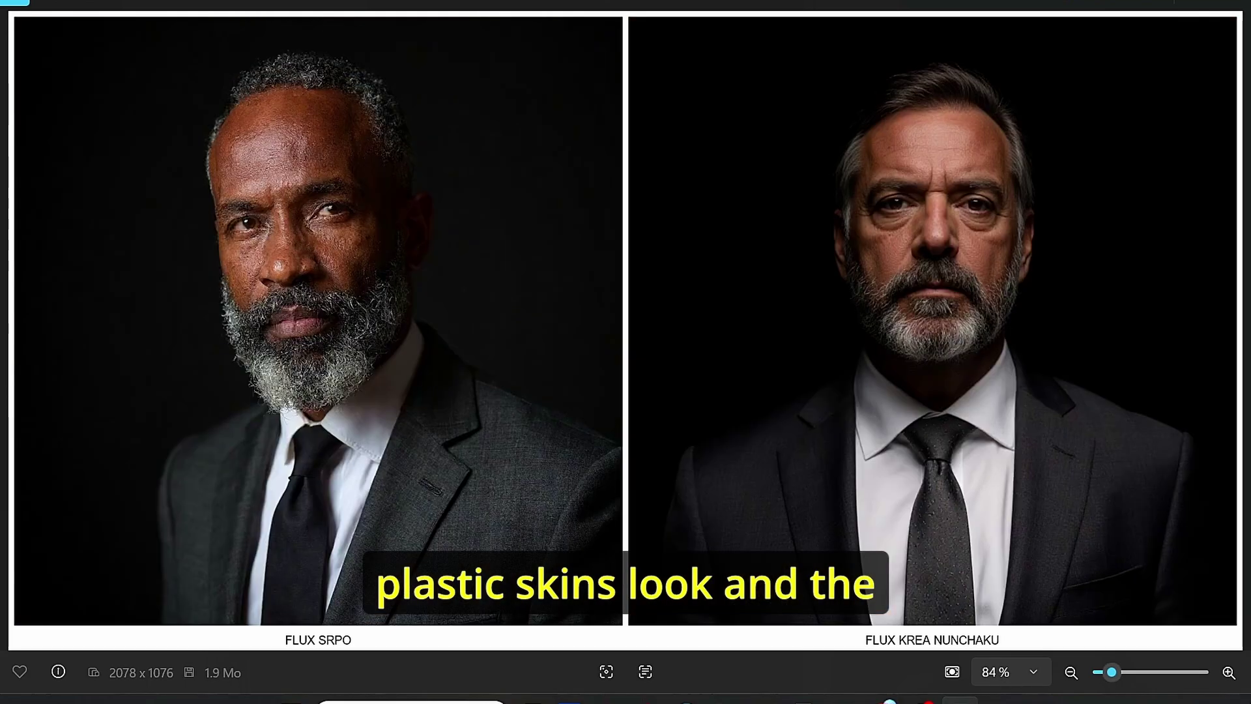
{"action": "key", "text": "Right"}
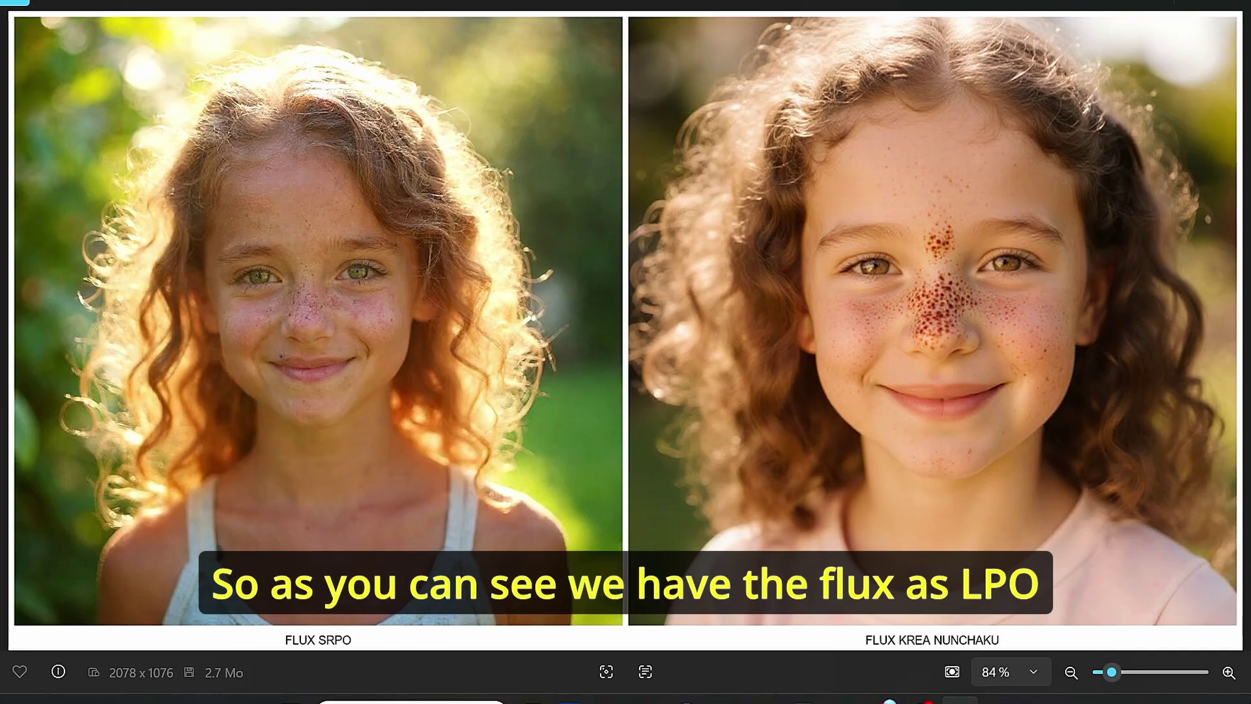
{"action": "key", "text": "Right"}
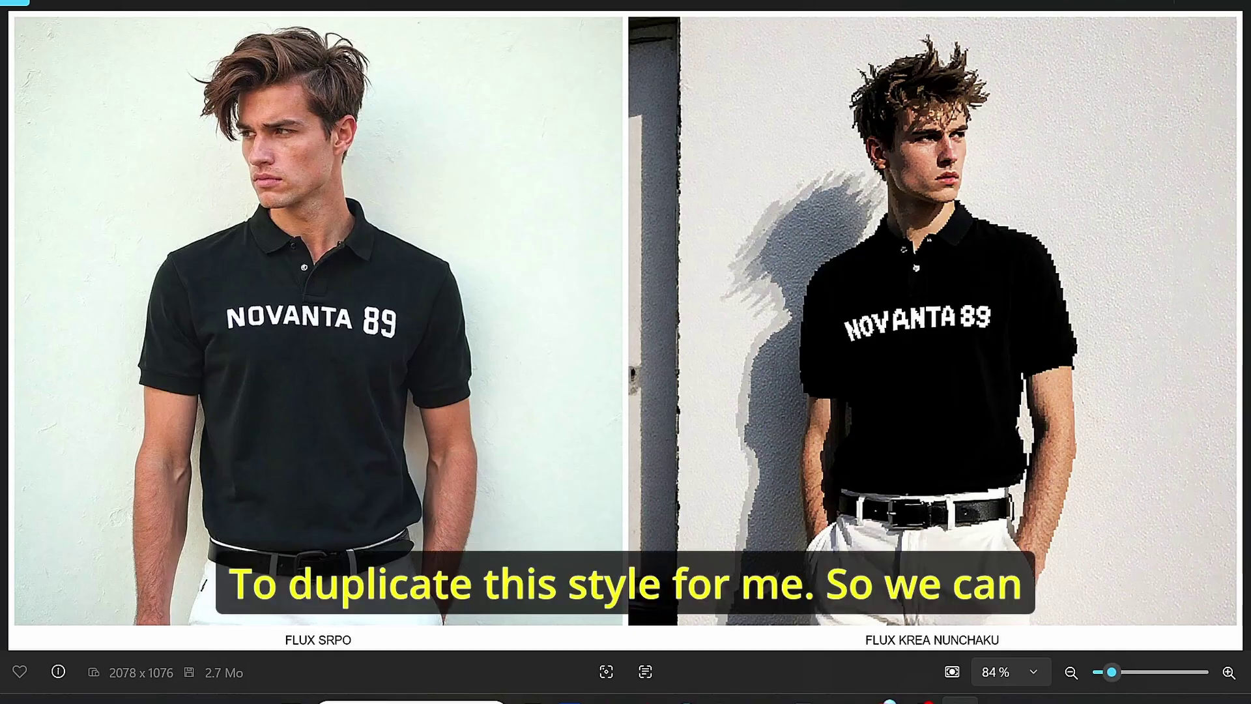
{"action": "key", "text": "Right"}
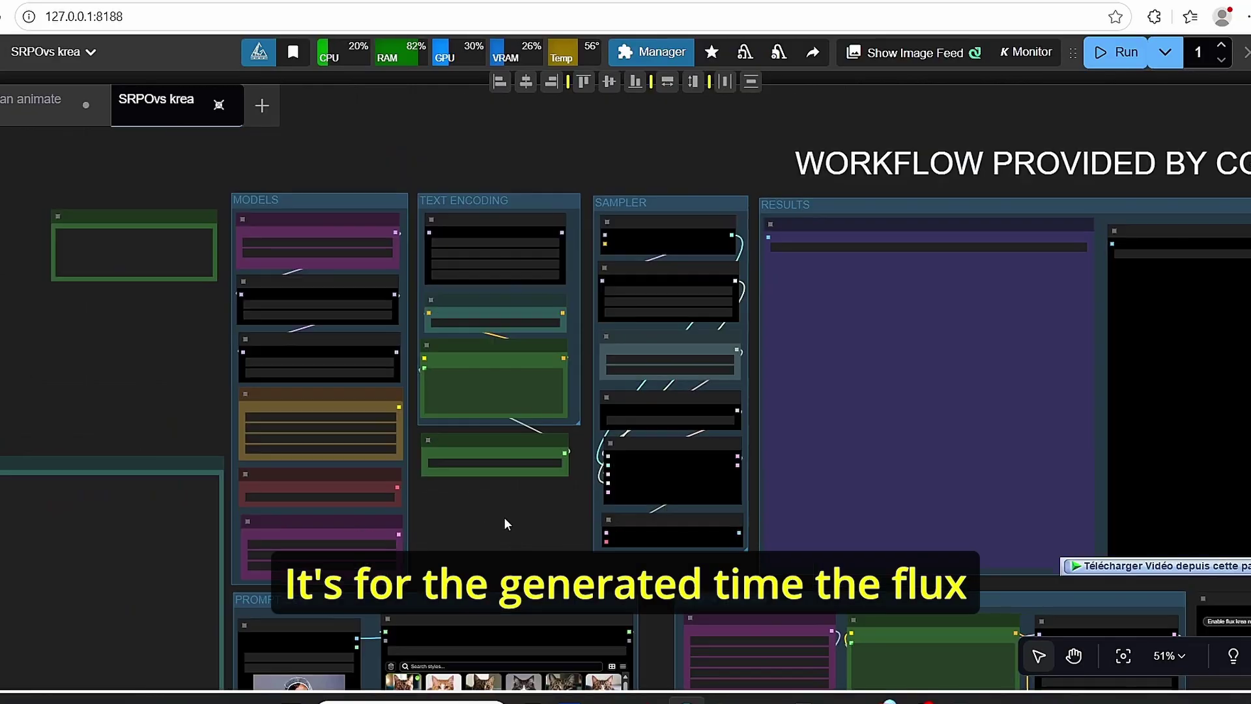
{"action": "left_click_drag", "start_coordinate": [505, 519], "coordinate": [396, 405]}
{"action": "scroll", "coordinate": [507, 472], "scroll_direction": "up", "scroll_amount": 4}
{"action": "left_click_drag", "start_coordinate": [578, 492], "coordinate": [717, 569]}
{"action": "left_click_drag", "start_coordinate": [468, 456], "coordinate": [640, 614]}
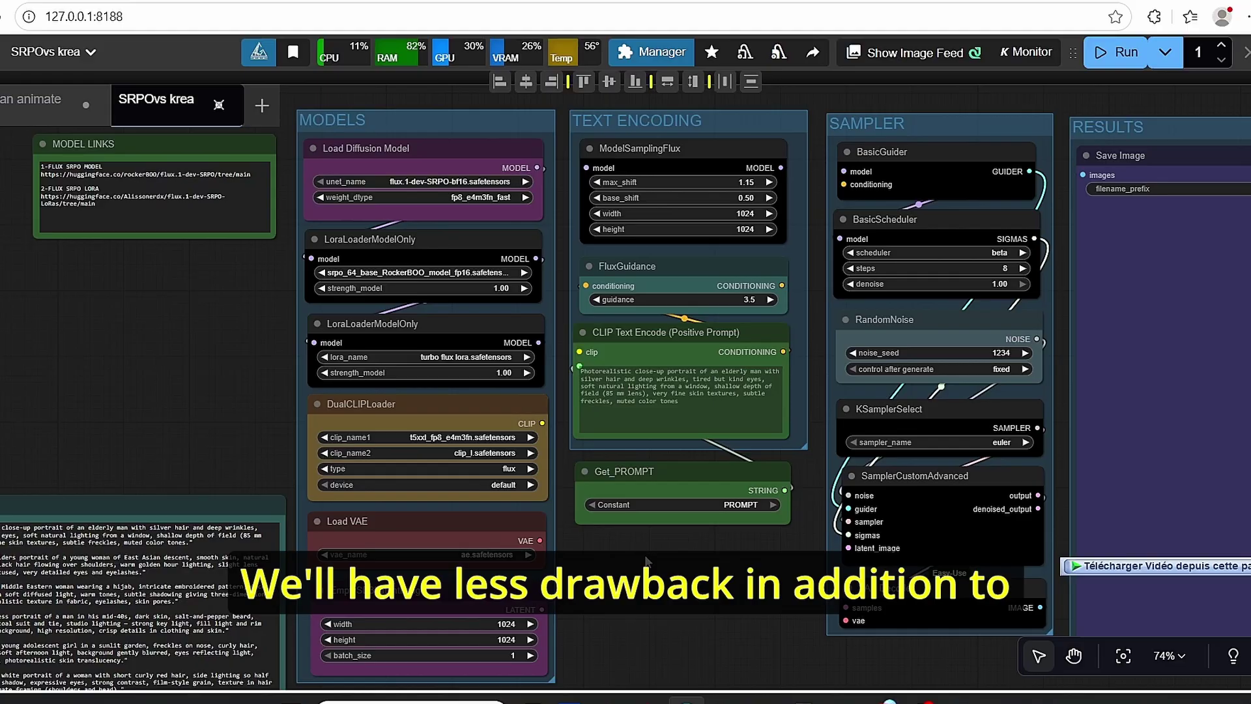
{"action": "left_click_drag", "start_coordinate": [686, 583], "coordinate": [666, 540]}
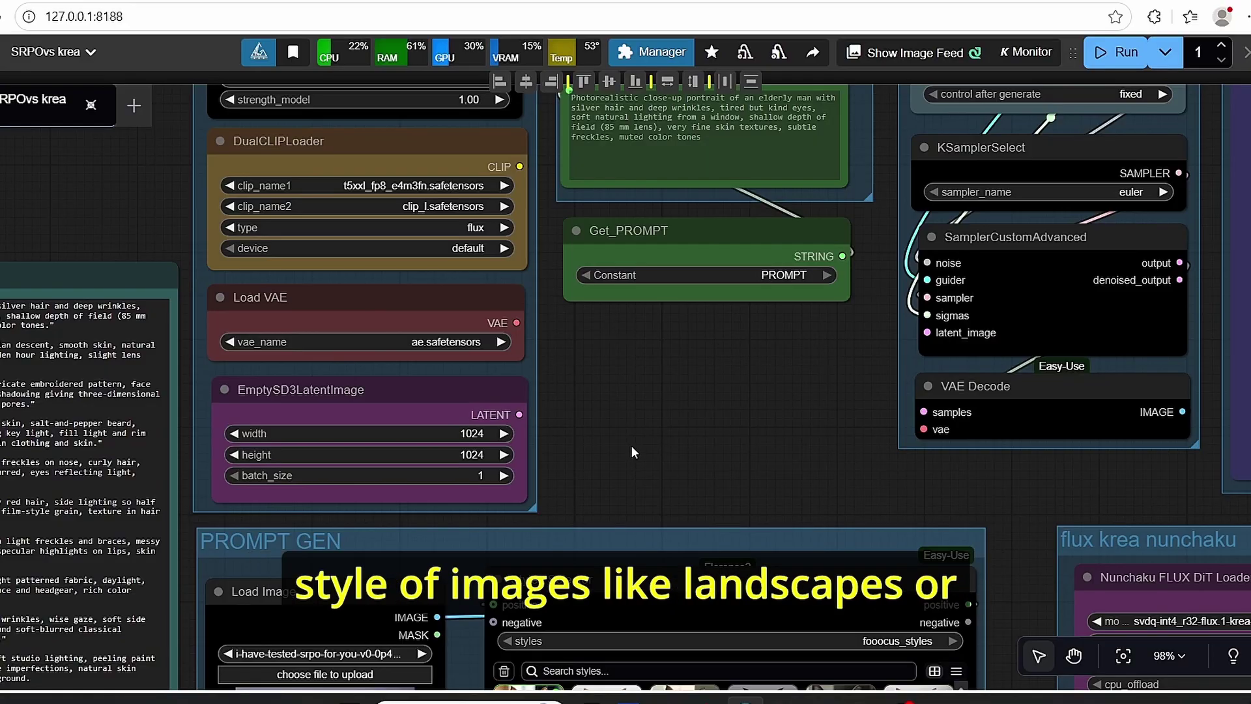
{"action": "right_click", "coordinate": [631, 444]}
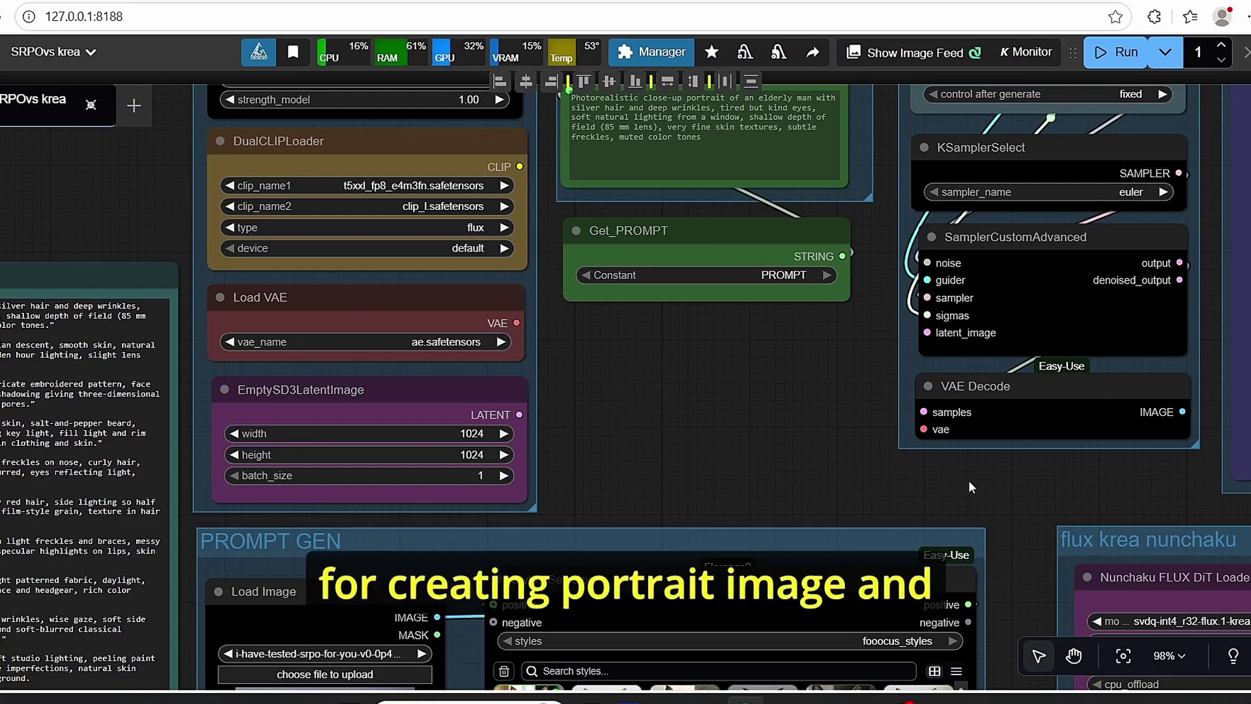
Step: Select the LoraLoaderModelOnly node holding the srpo_64_base_RockerBOO_model_fp16 LoRA in the MODELS group
{"action": "left_click_drag", "start_coordinate": [969, 481], "coordinate": [885, 500]}
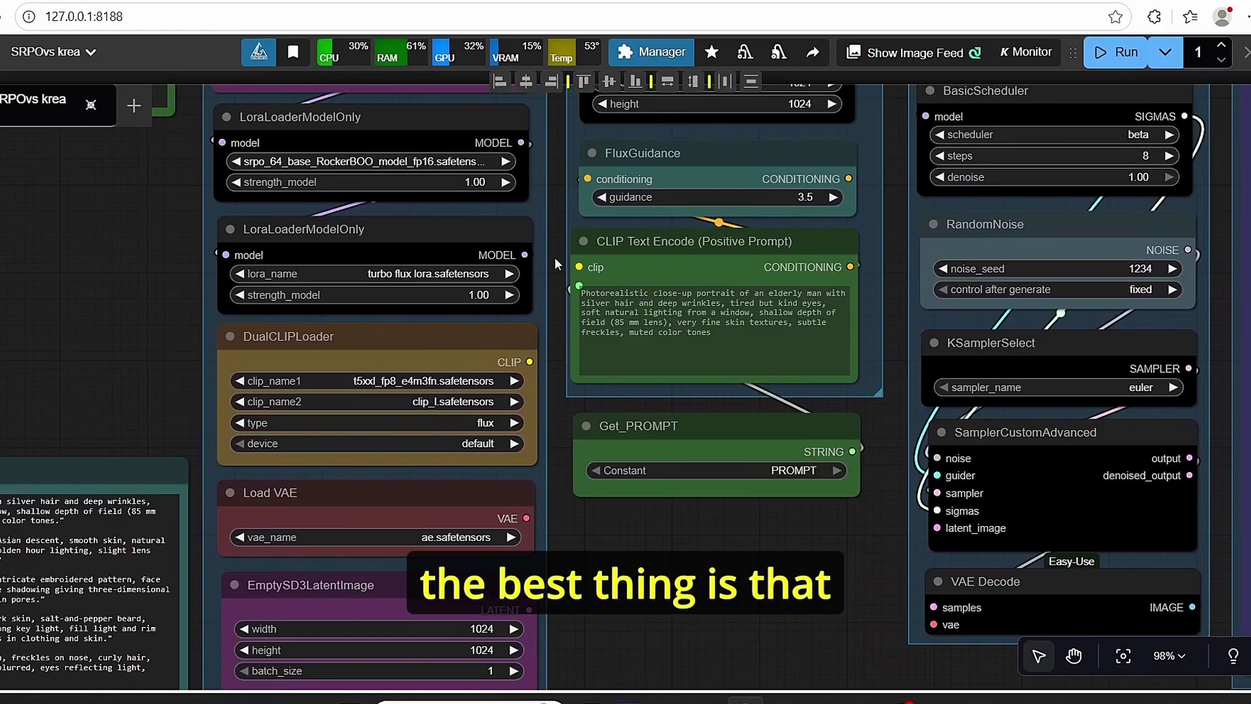
{"action": "mouse_move", "coordinate": [554, 256]}
{"action": "left_mouse_down"}
{"action": "mouse_move", "coordinate": [549, 298]}
{"action": "mouse_move", "coordinate": [516, 302]}
{"action": "left_mouse_up"}
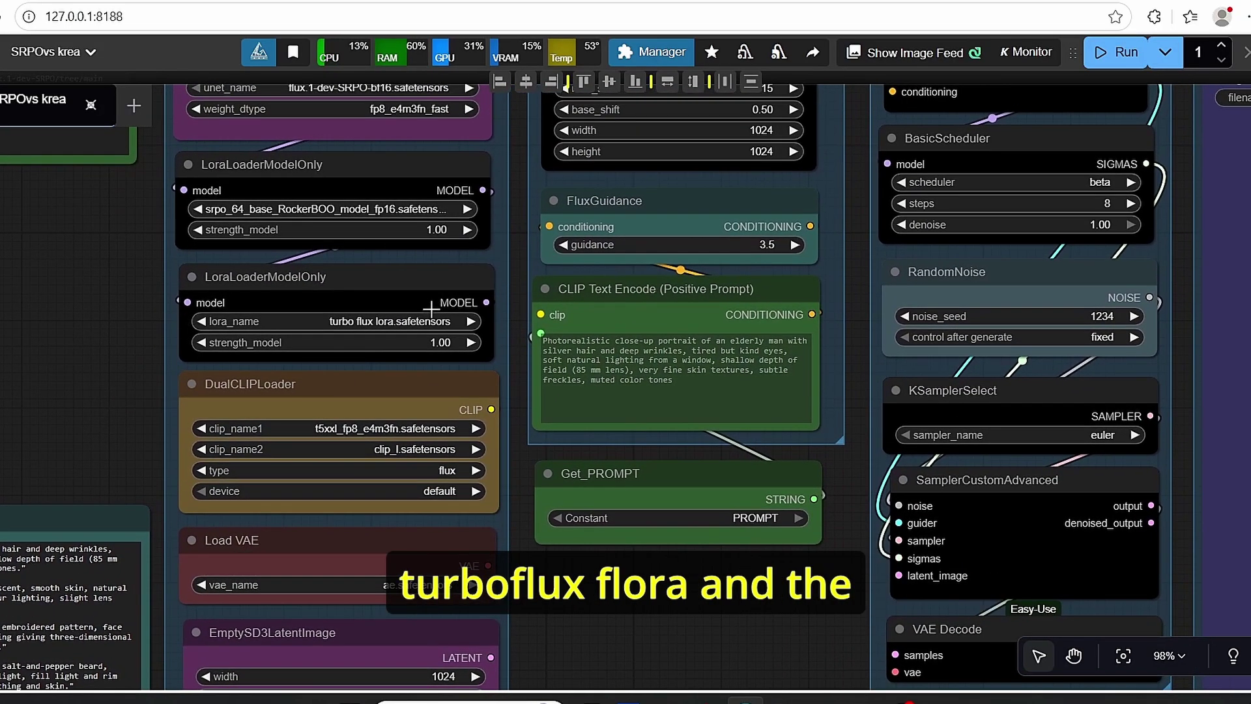
{"action": "left_click", "coordinate": [370, 219]}
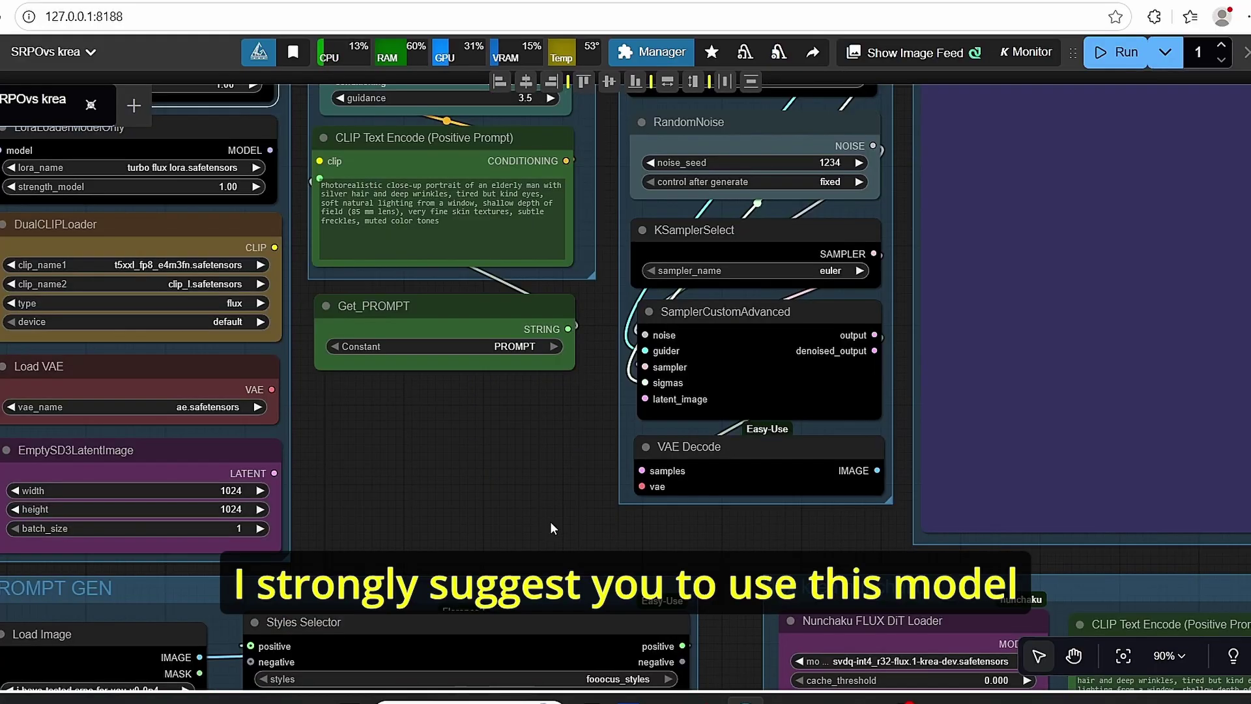
{"action": "scroll", "coordinate": [550, 522], "scroll_direction": "down", "scroll_amount": 2}
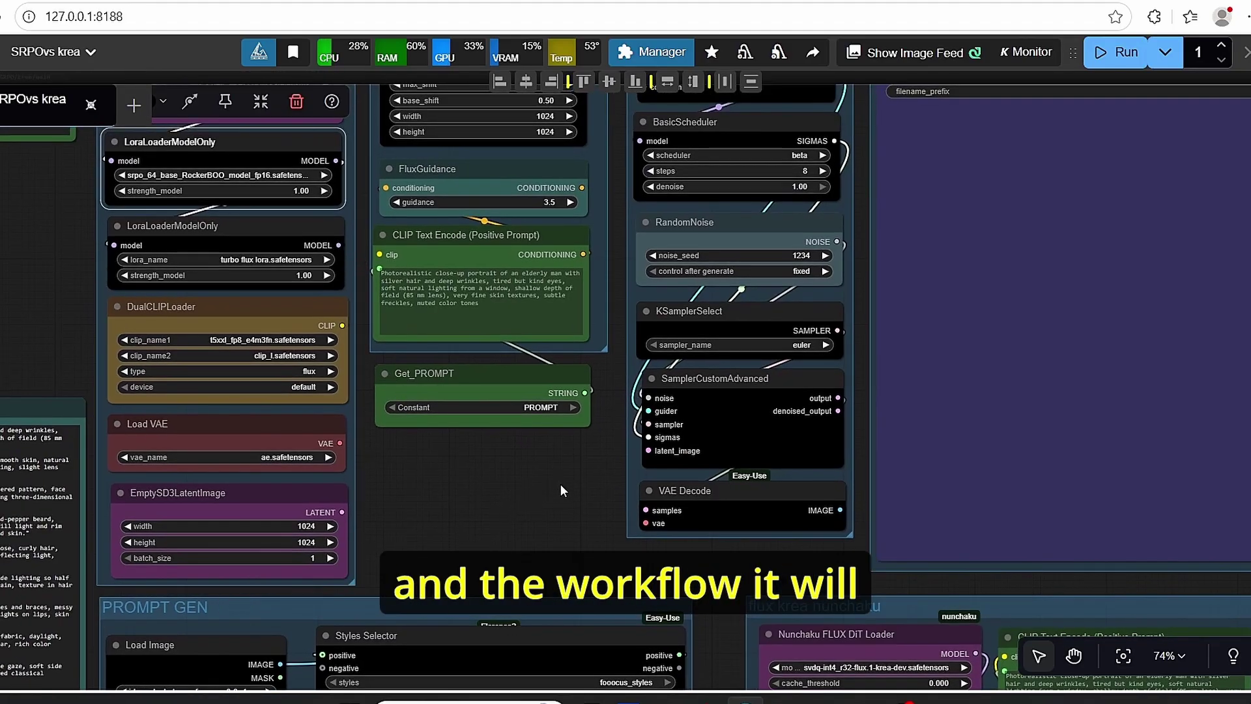
{"action": "scroll", "coordinate": [560, 484], "scroll_direction": "up", "scroll_amount": 2}
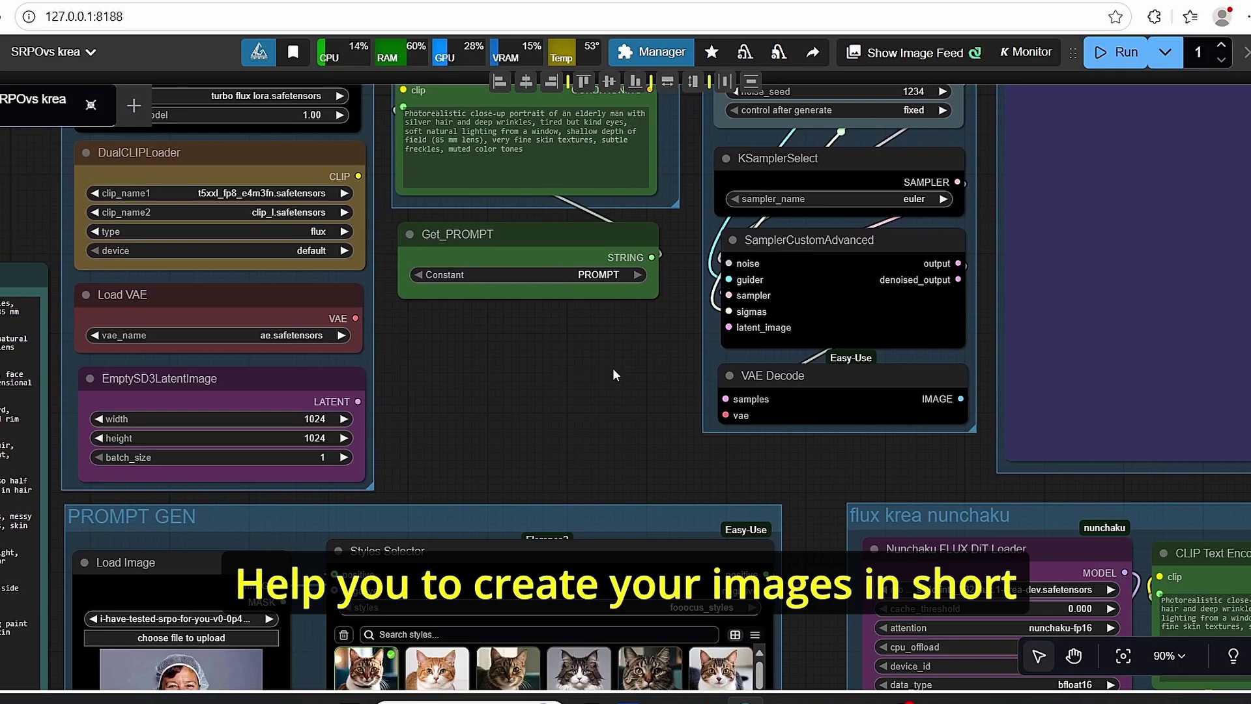
{"action": "scroll", "coordinate": [678, 568], "scroll_direction": "down", "scroll_amount": 2}
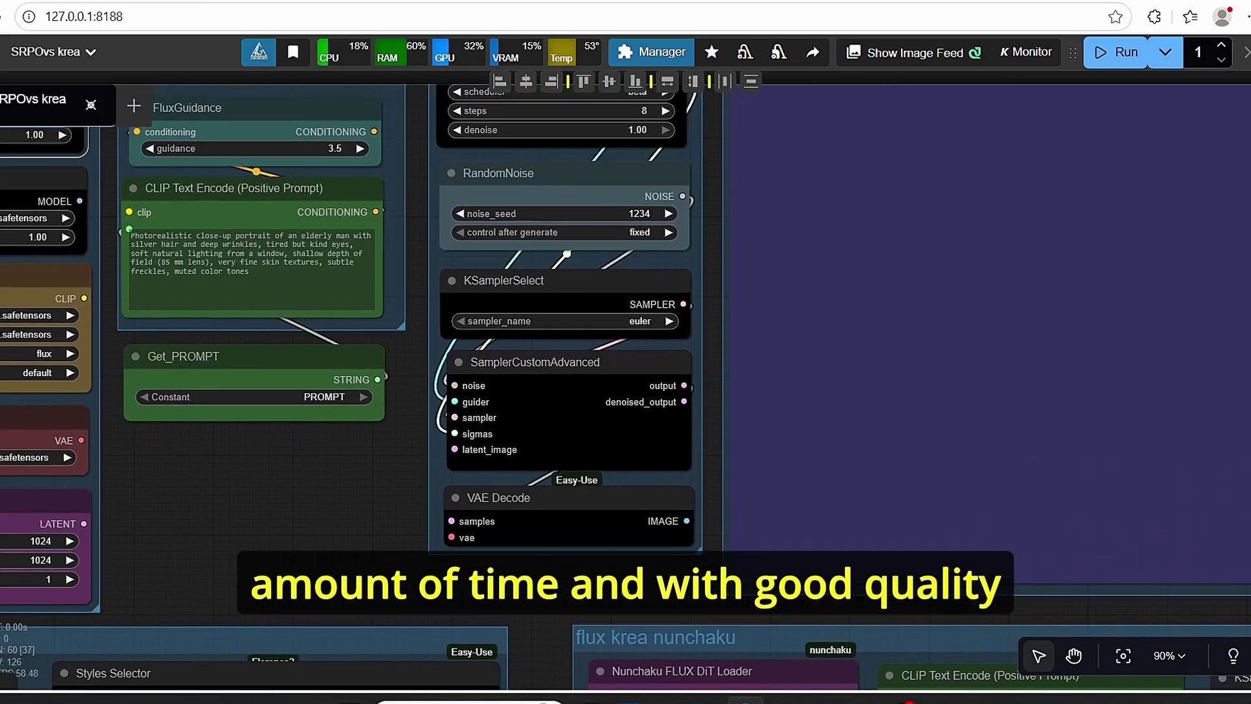
{"action": "scroll", "coordinate": [678, 568], "scroll_direction": "down", "scroll_amount": 1}
Step: Select the EmptySD3LatentImage node in the MODELS group and check its width, height and batch size settings
{"action": "left_click_drag", "start_coordinate": [726, 408], "coordinate": [627, 428]}
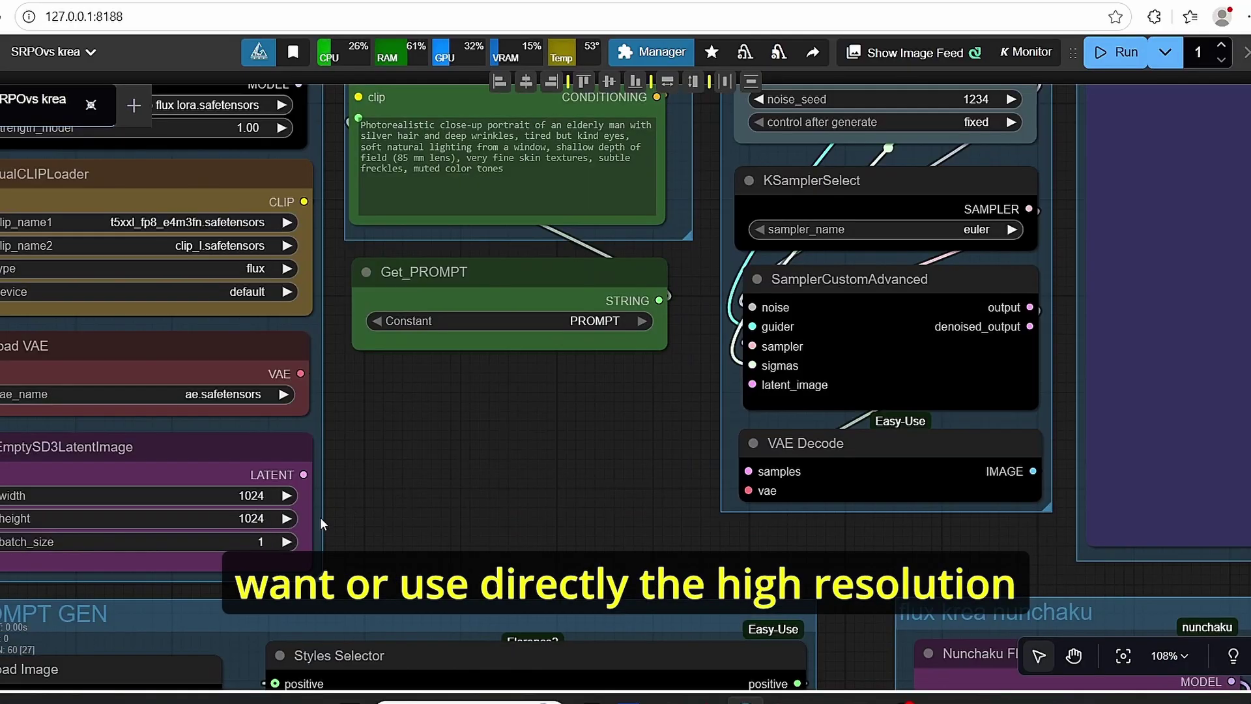
{"action": "left_click", "coordinate": [232, 467]}
{"action": "left_click_drag", "start_coordinate": [410, 483], "coordinate": [593, 441]}
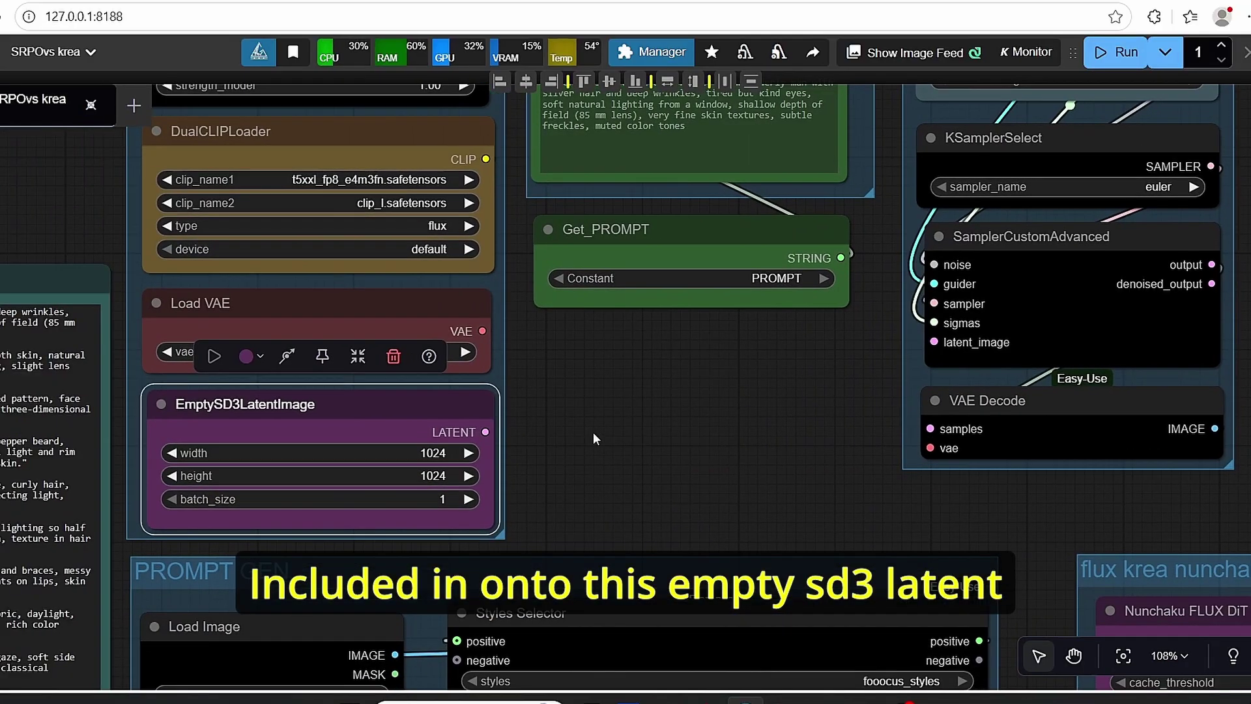
{"action": "scroll", "coordinate": [589, 461], "scroll_direction": "down", "scroll_amount": 5}
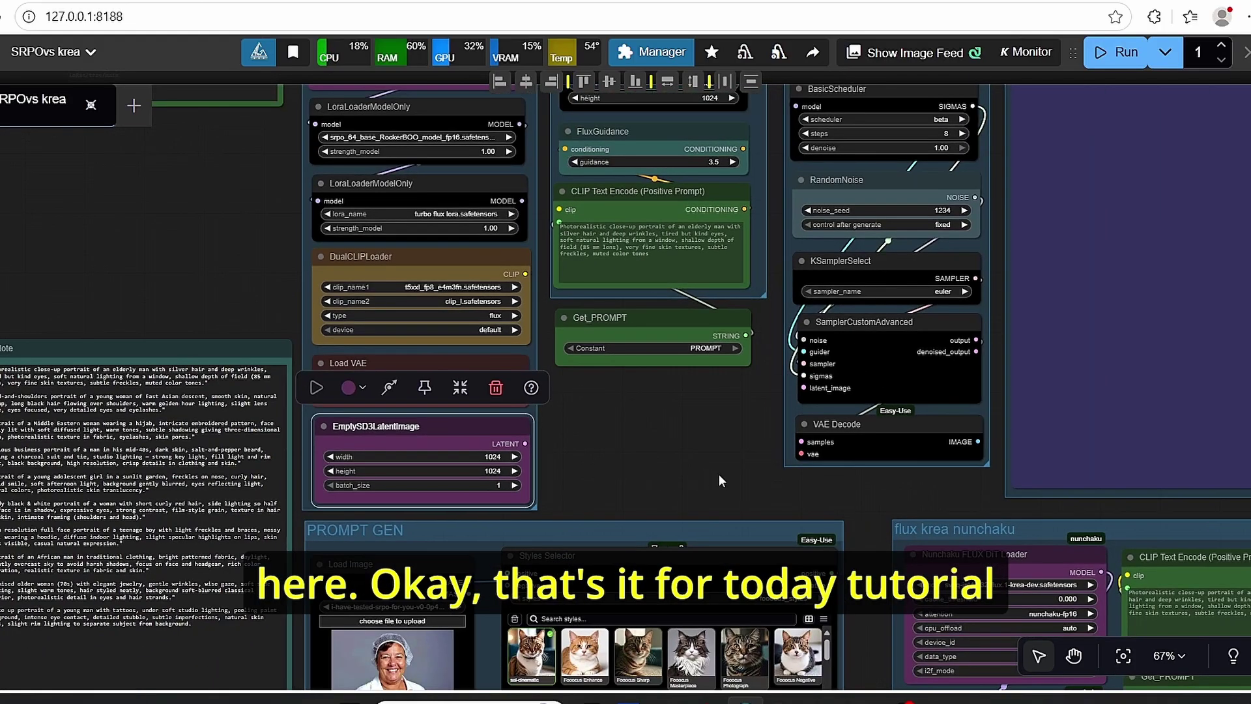